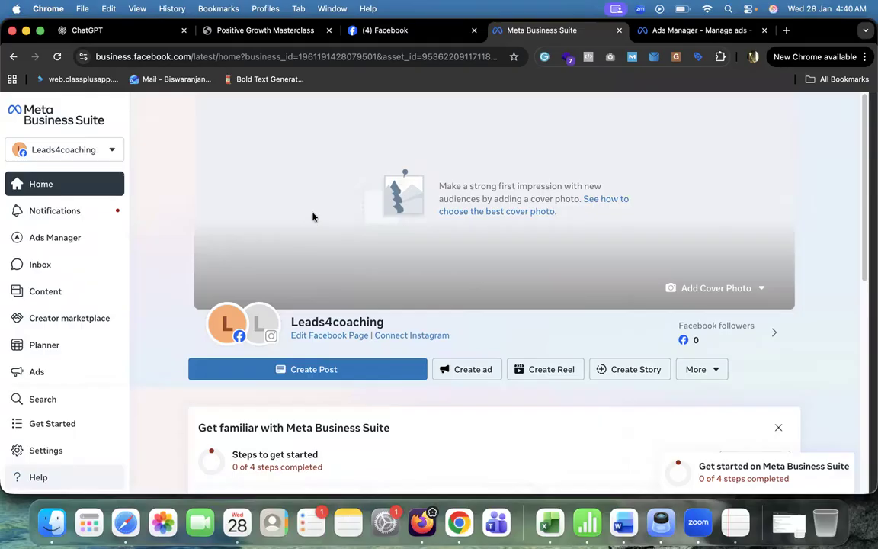
# Open business.facebook.com and check which business portfolios and assets are available
pyautogui.click(365, 61)
pyautogui.write('business')
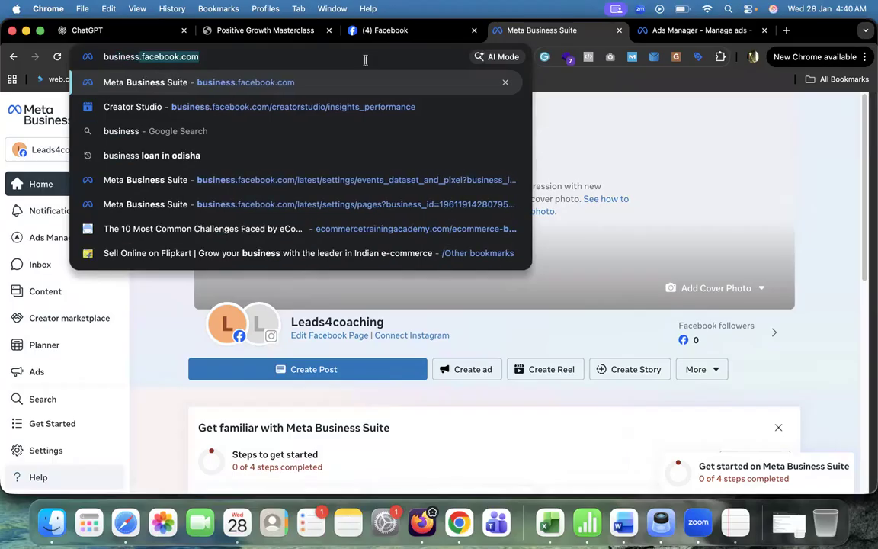
pyautogui.press('Return')
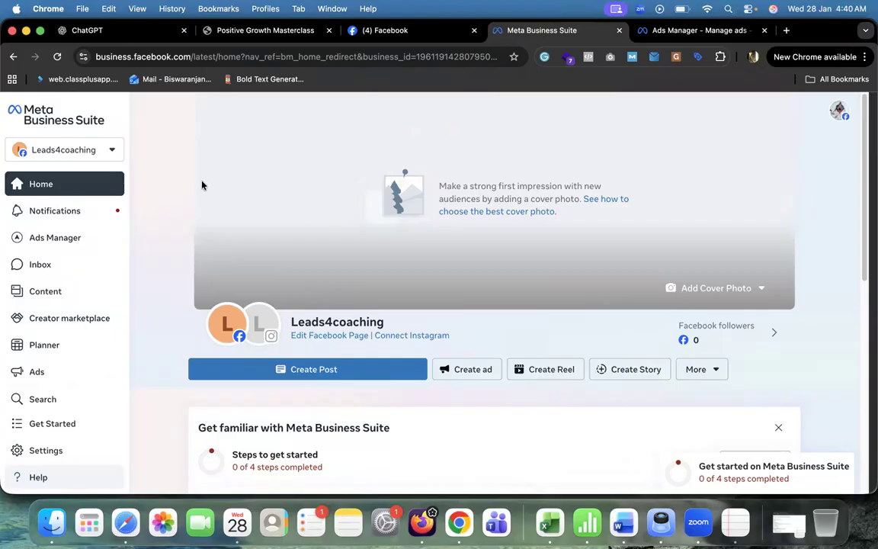
pyautogui.click(78, 151)
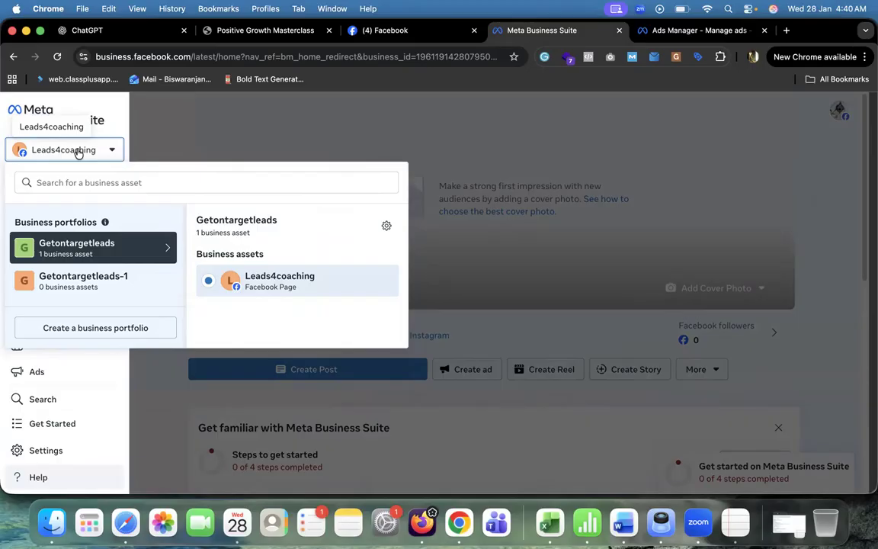
pyautogui.click(245, 138)
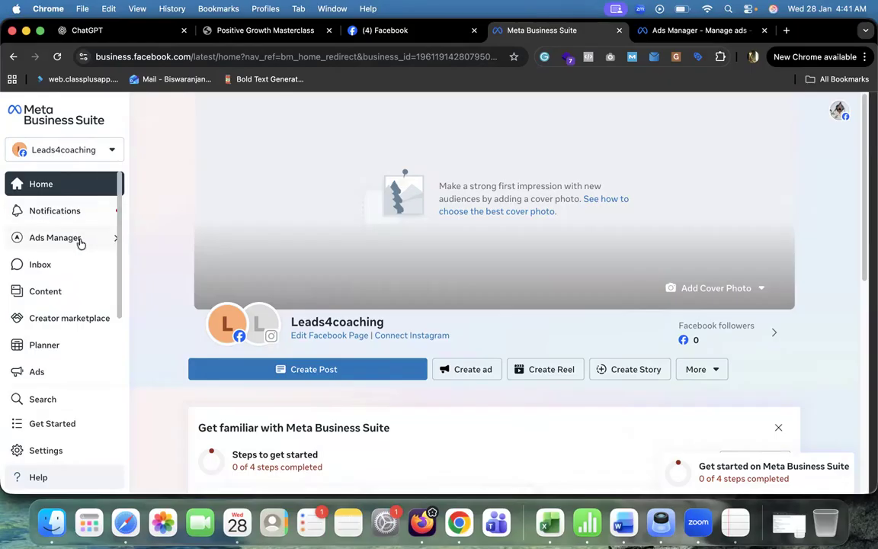
# Open the Campaigns page of Ads Manager, close the older Ads Manager page without saving, and dismiss the results notice
pyautogui.moveTo(80, 243)
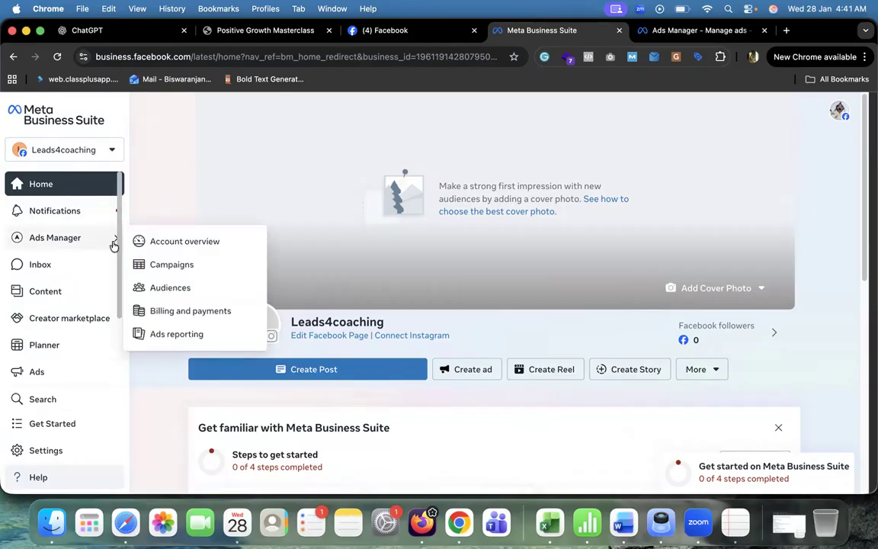
pyautogui.click(162, 266)
pyautogui.click(773, 32)
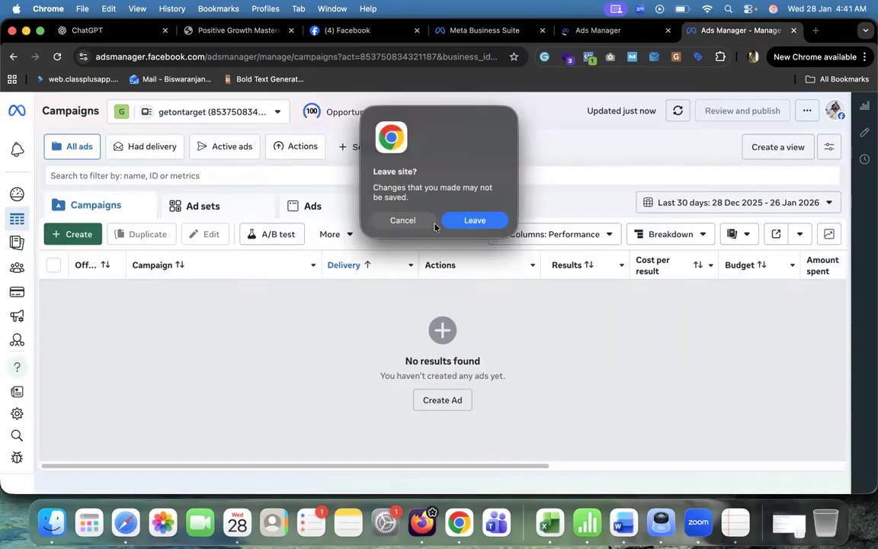
pyautogui.click(466, 220)
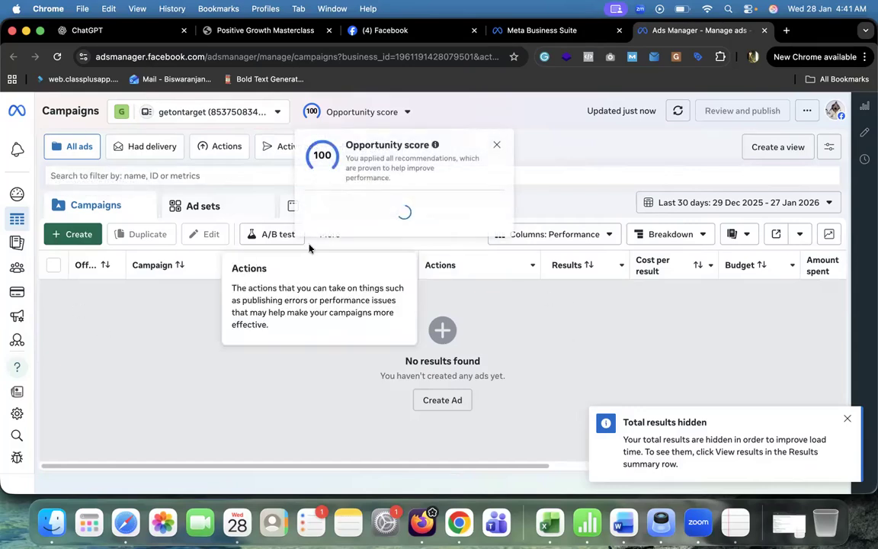
pyautogui.click(846, 418)
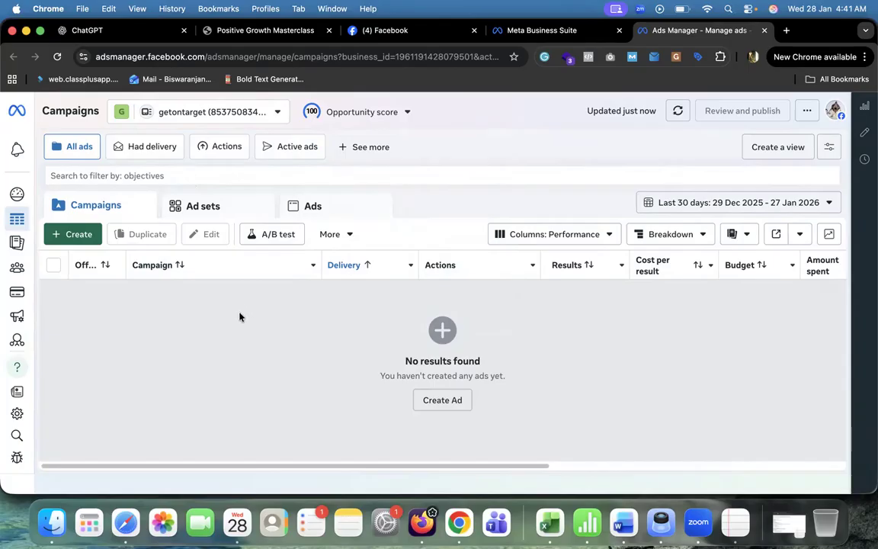
# Create a new Auction campaign with the Leads objective, checking what the objective is good for before continuing
pyautogui.click(78, 233)
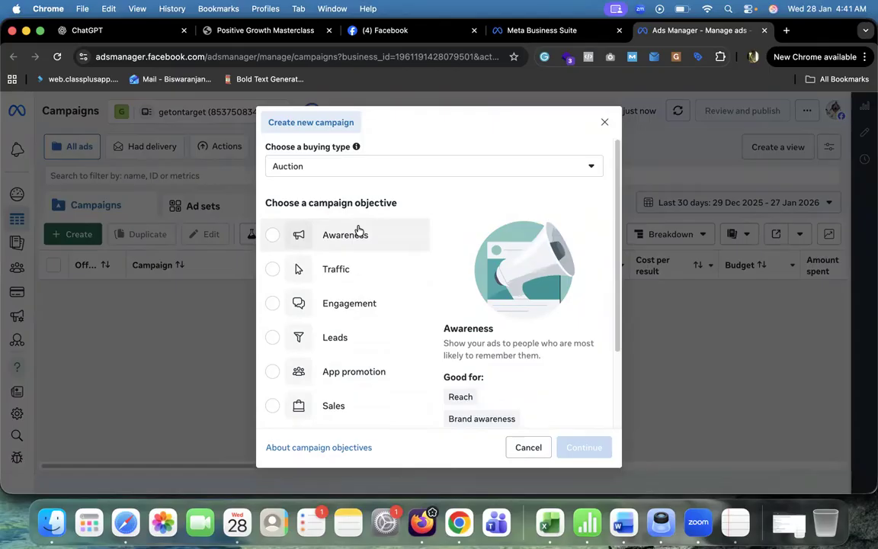
pyautogui.click(348, 337)
pyautogui.scroll(-1, 498, 338)
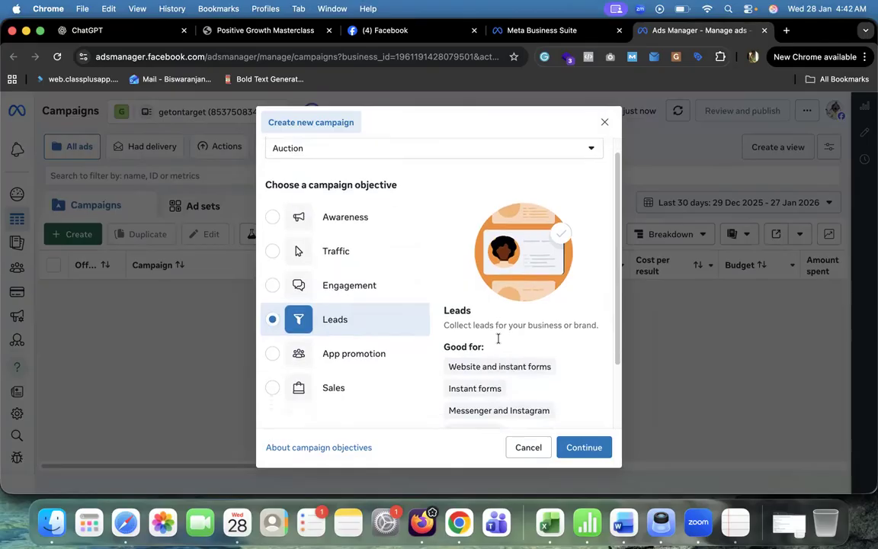
pyautogui.scroll(-3, 498, 339)
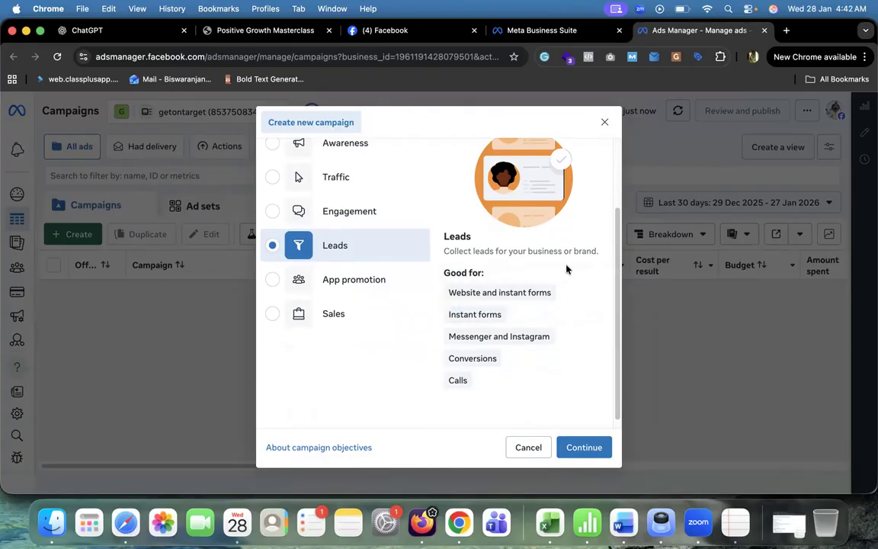
pyautogui.moveTo(503, 301)
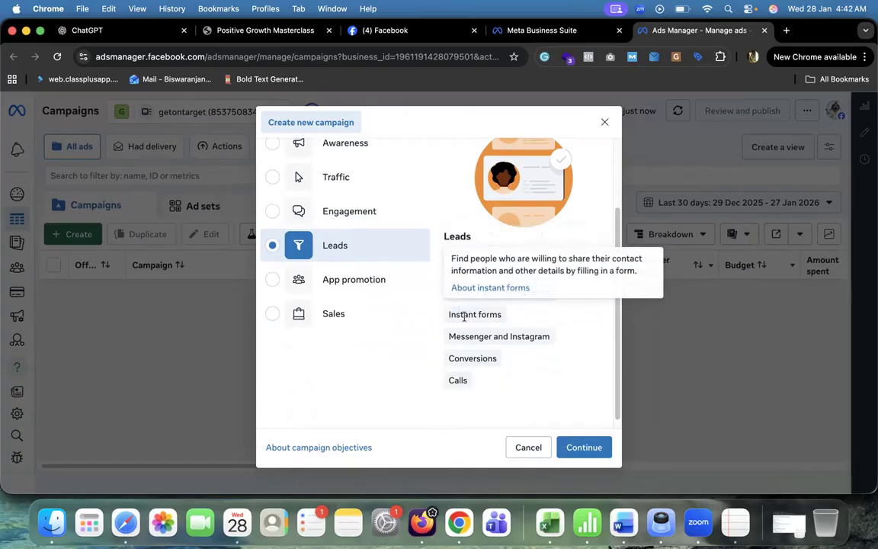
pyautogui.moveTo(505, 341)
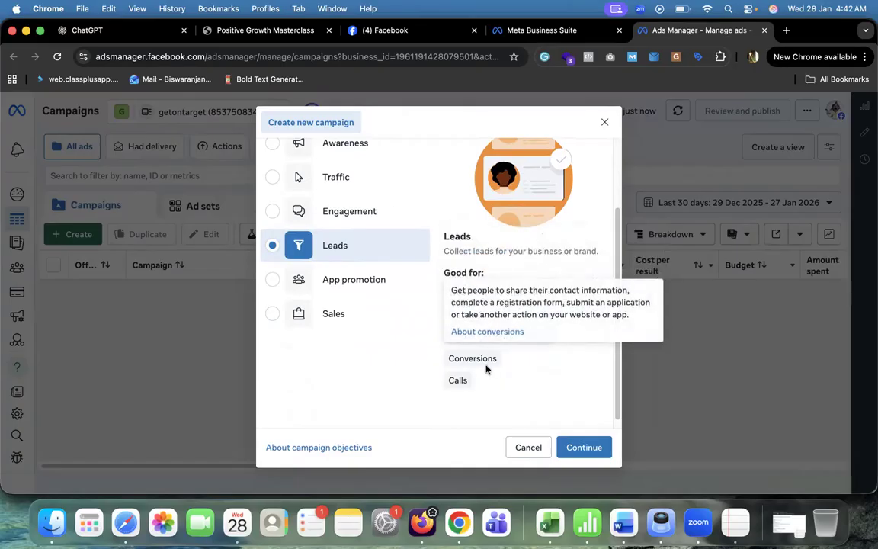
pyautogui.moveTo(468, 380)
pyautogui.click(582, 446)
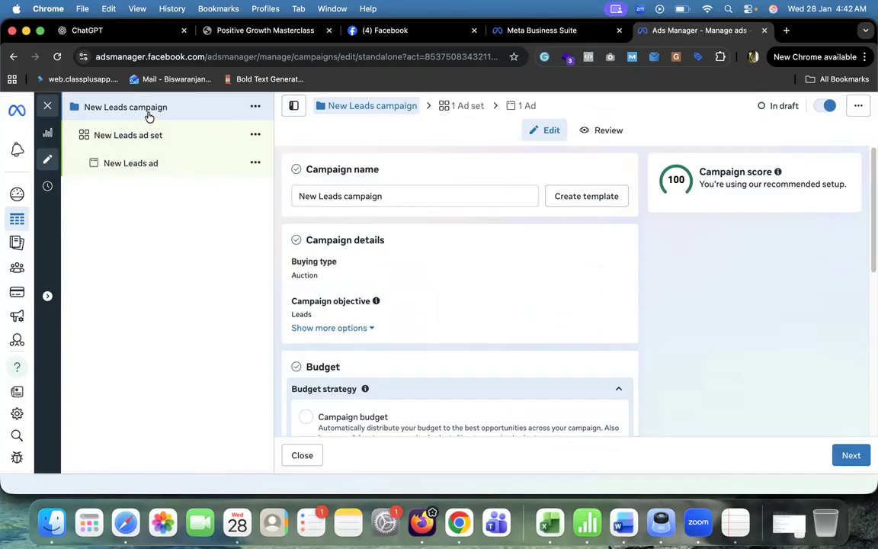
# View the draft's ad set and ad levels, then return to the campaign level settings
pyautogui.click(156, 137)
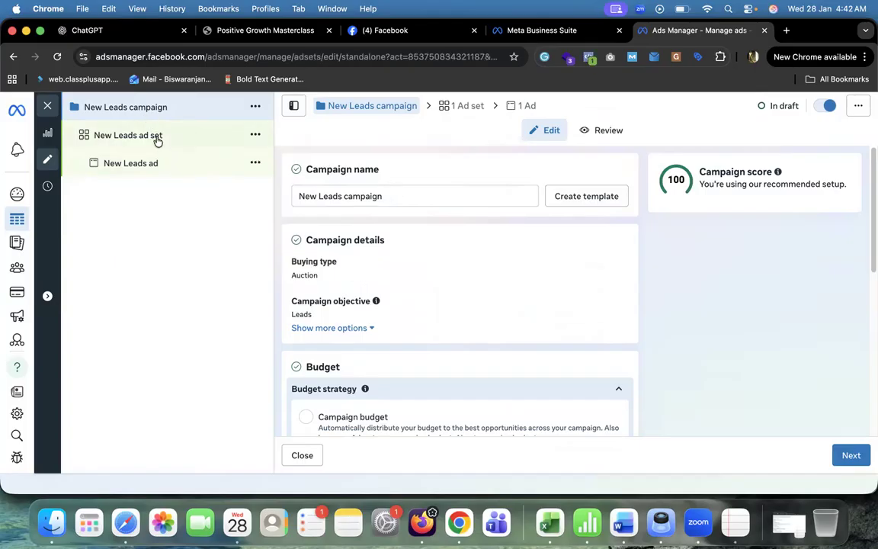
pyautogui.click(143, 163)
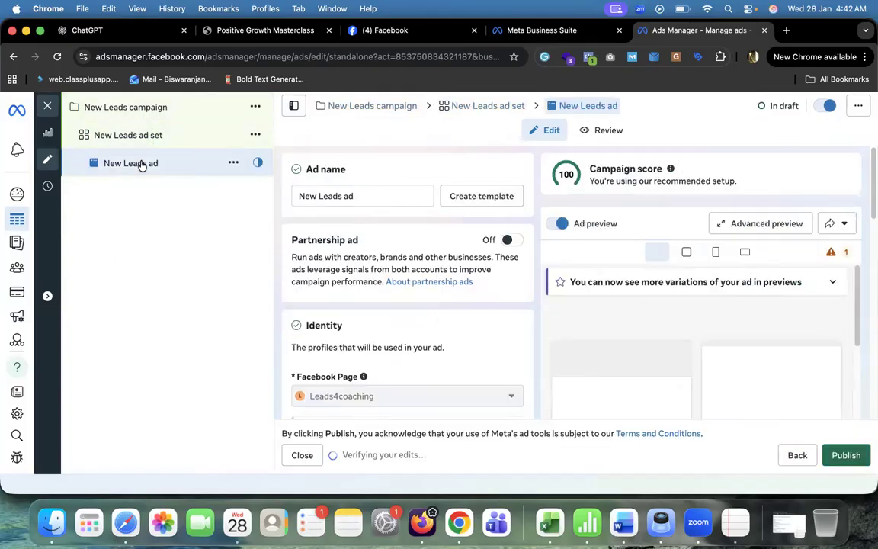
pyautogui.click(136, 118)
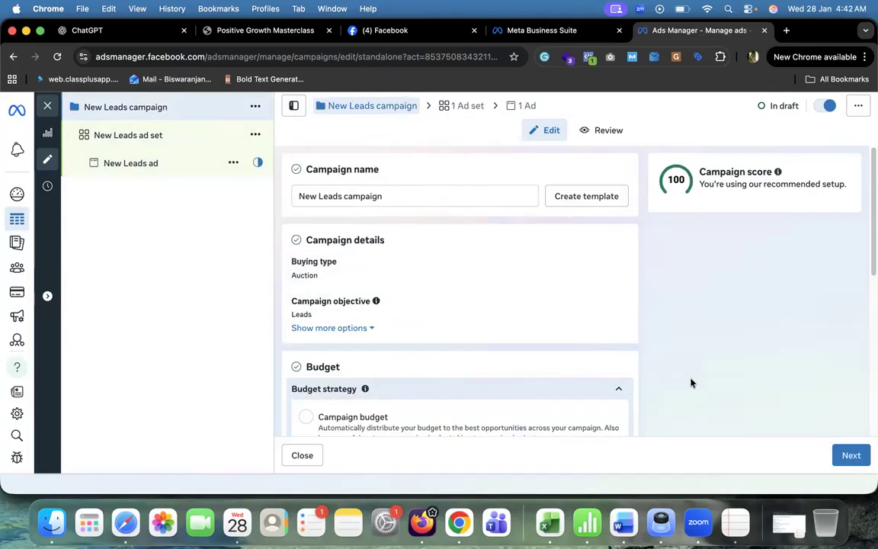
# Review the requirements document for an instant lead form campaign, from ad creatives through the form questions, and close it
pyautogui.click(784, 520)
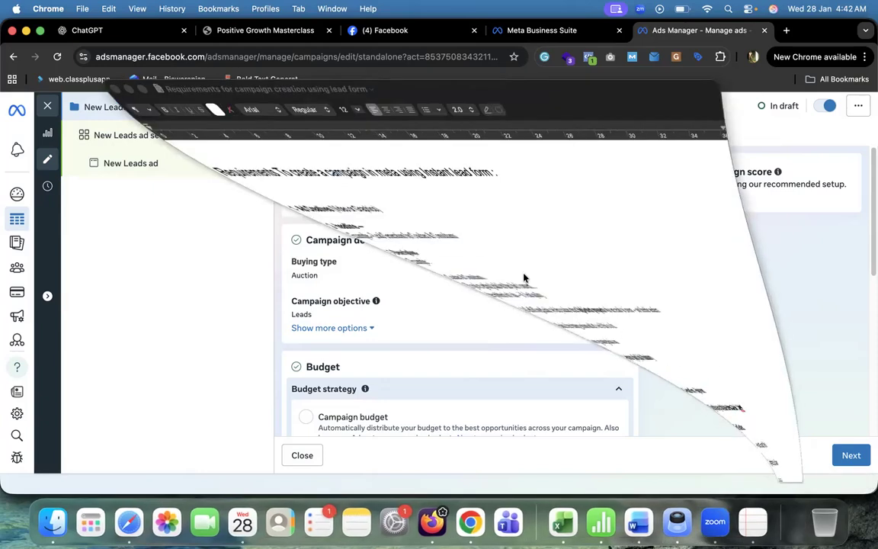
pyautogui.moveTo(81, 114); pyautogui.dragTo(441, 441)
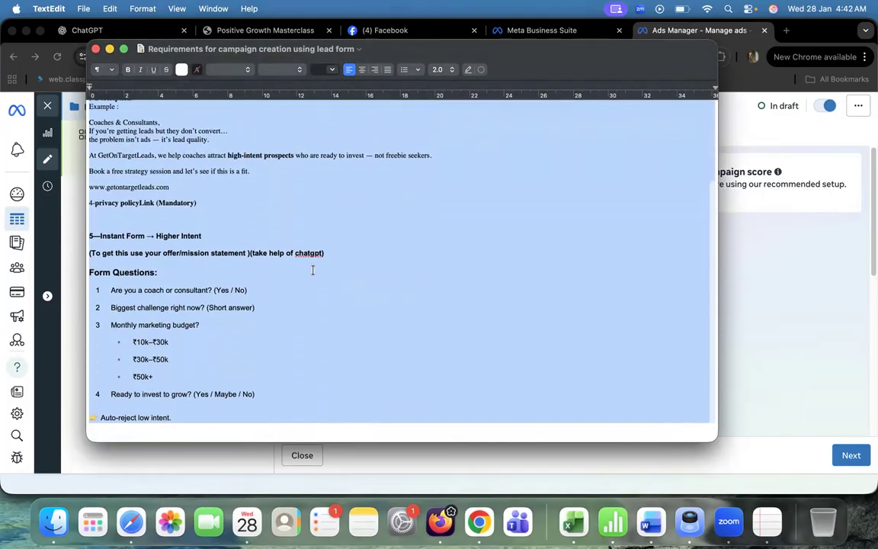
pyautogui.scroll(2, 289, 261)
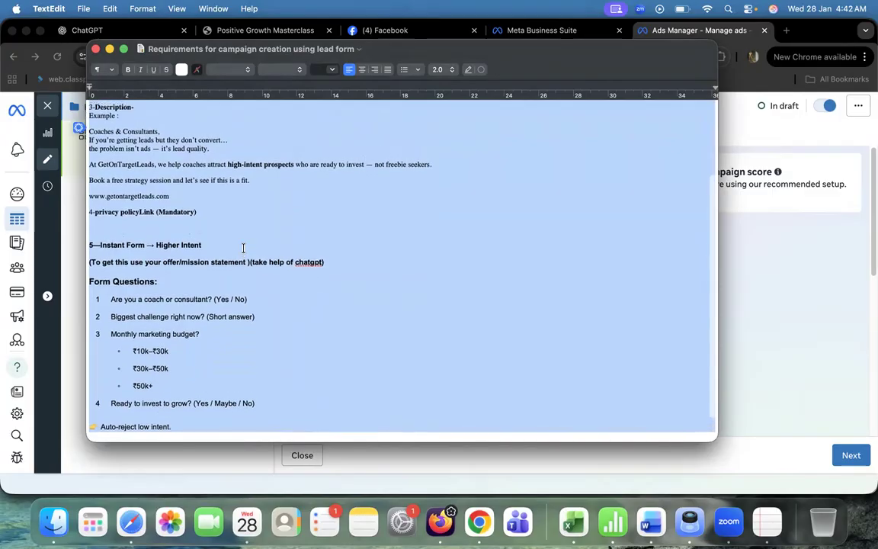
pyautogui.scroll(1, 243, 248)
pyautogui.scroll(10, 243, 248)
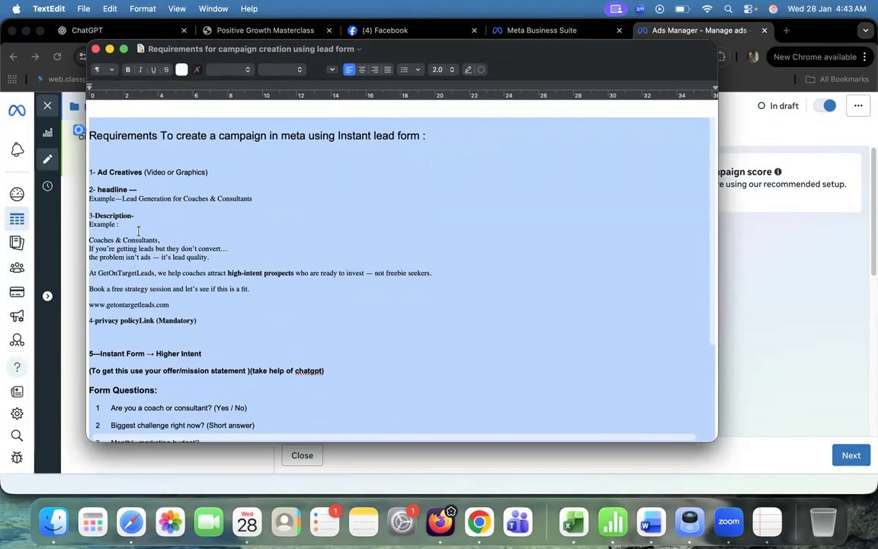
pyautogui.scroll(-1, 124, 213)
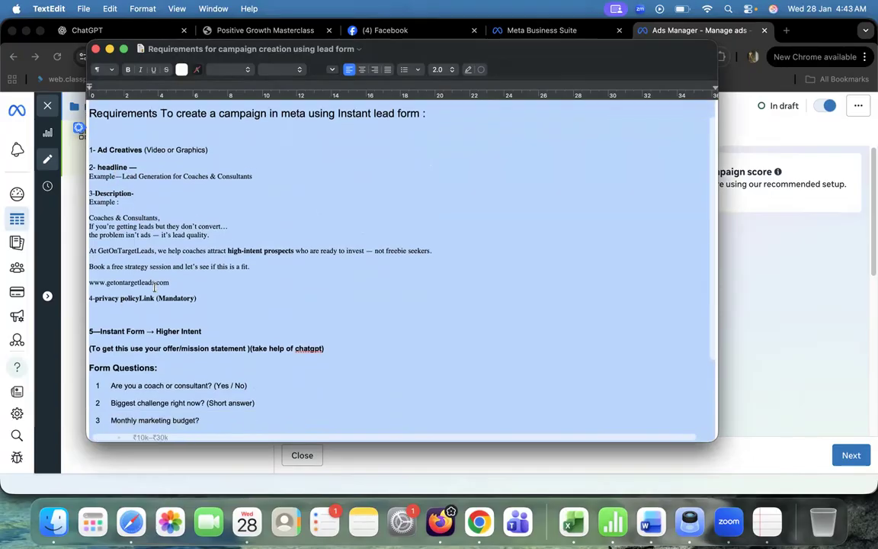
pyautogui.scroll(-1, 154, 287)
pyautogui.scroll(-1, 154, 287)
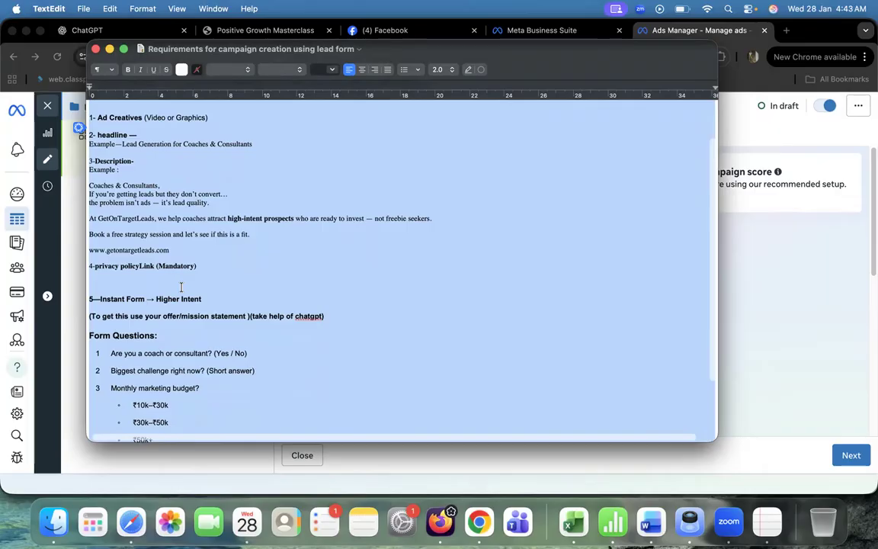
pyautogui.scroll(-3, 167, 278)
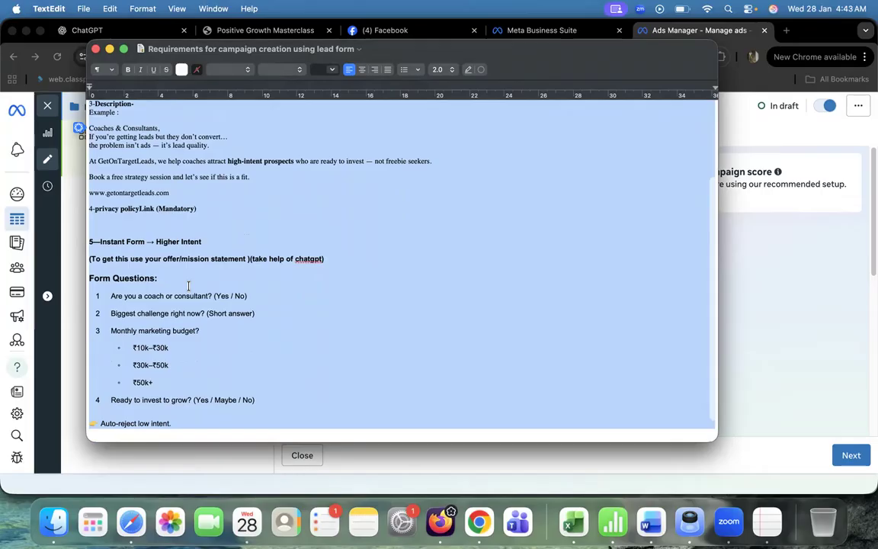
pyautogui.scroll(5, 189, 286)
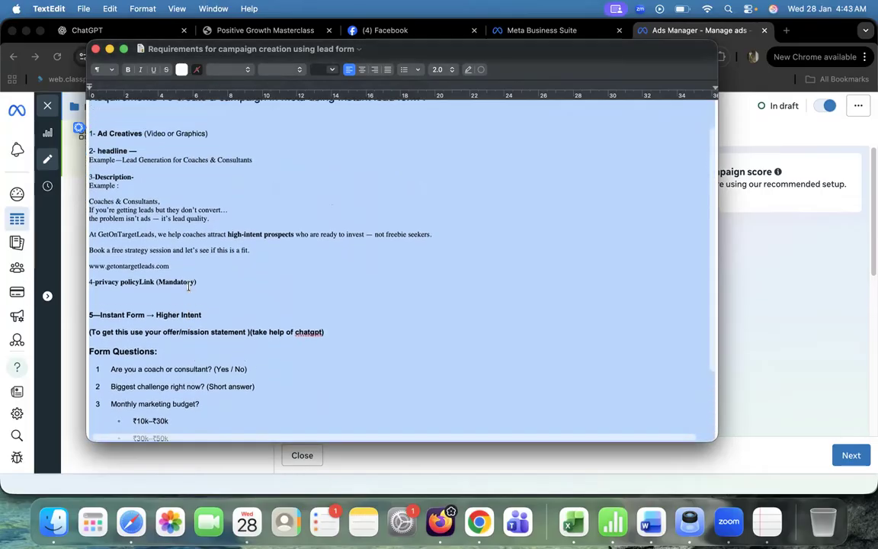
pyautogui.scroll(3, 175, 267)
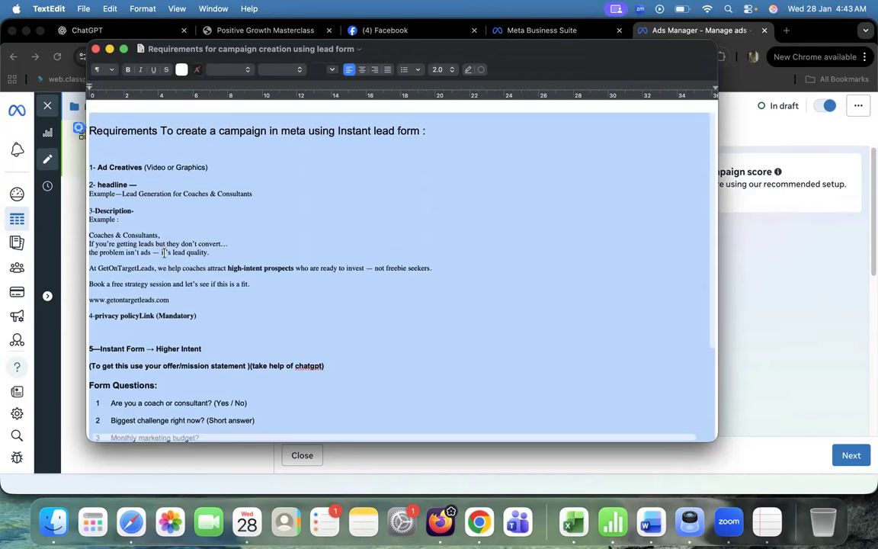
pyautogui.scroll(-3, 163, 252)
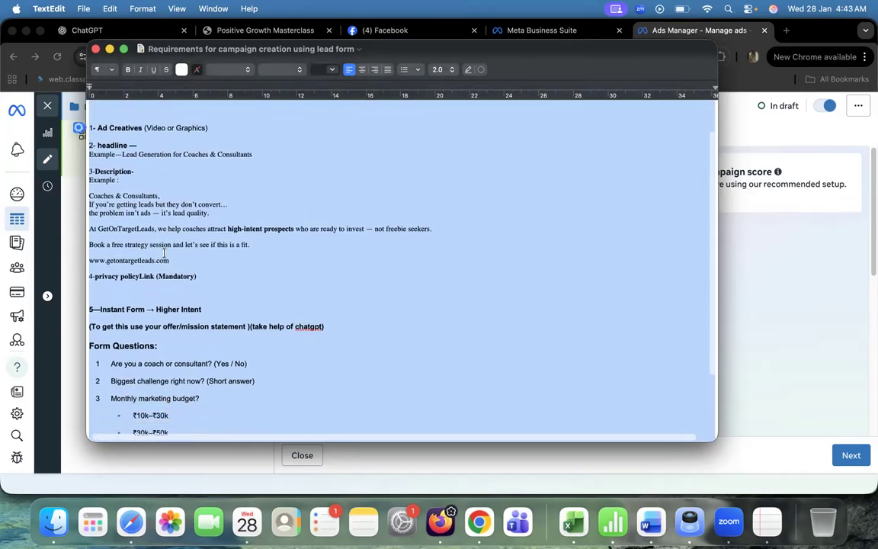
pyautogui.scroll(-2, 163, 252)
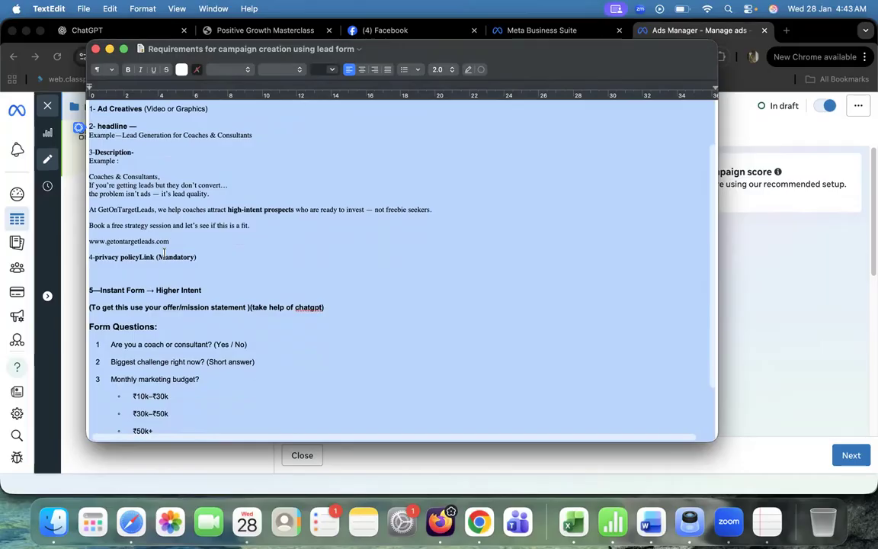
pyautogui.scroll(4, 163, 252)
pyautogui.scroll(1, 167, 255)
pyautogui.scroll(-5, 168, 256)
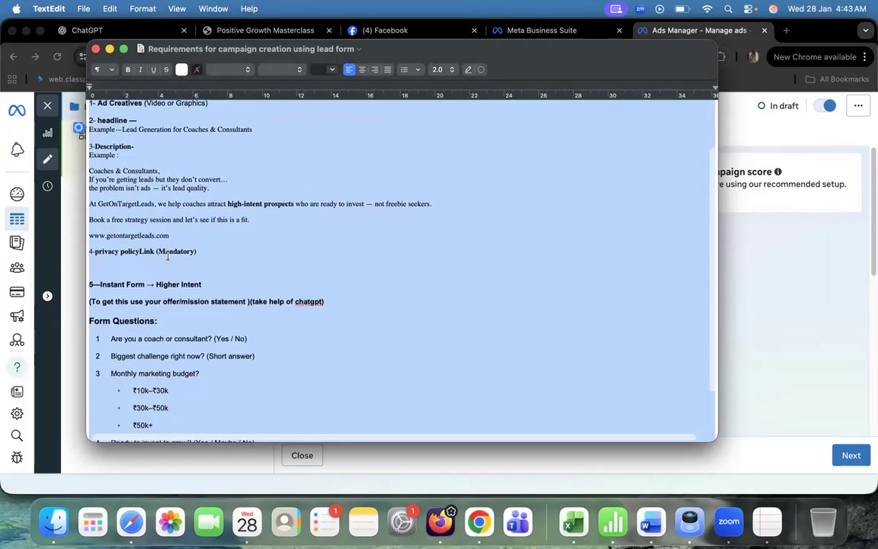
pyautogui.click(96, 49)
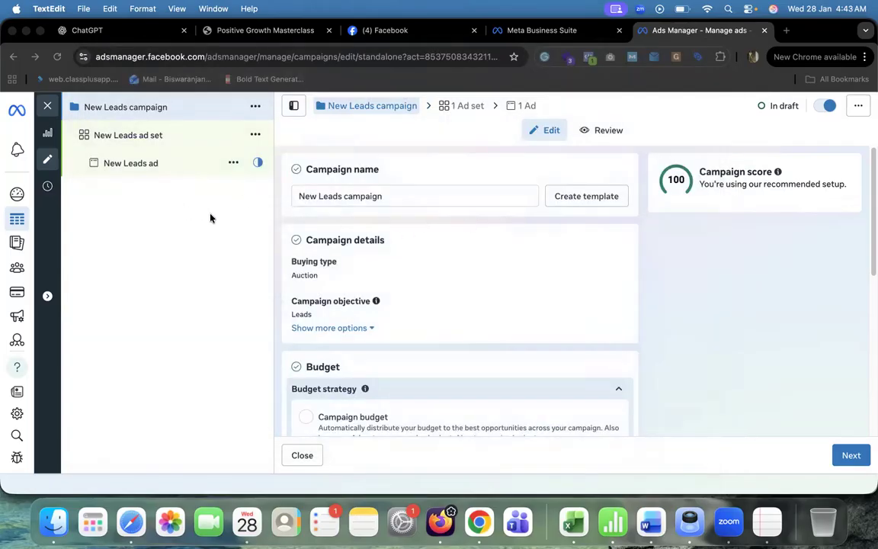
# Rename the campaign as "28jan -Lead form for coaches"
pyautogui.tripleClick(415, 197)
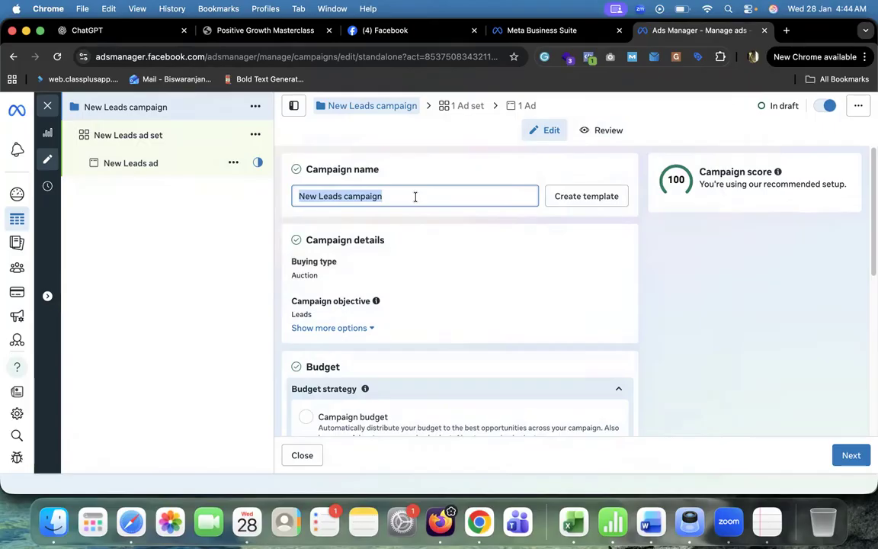
pyautogui.write('27')
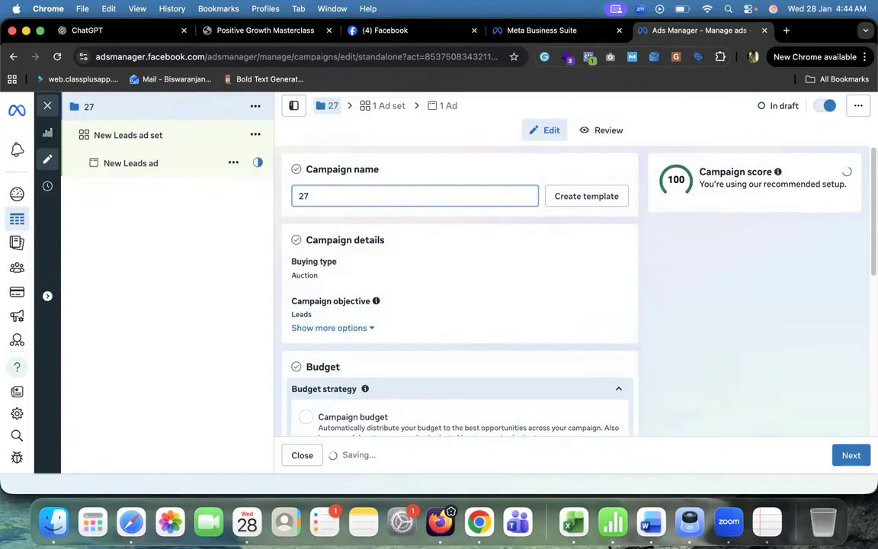
pyautogui.press('BackSpace')
pyautogui.write('8')
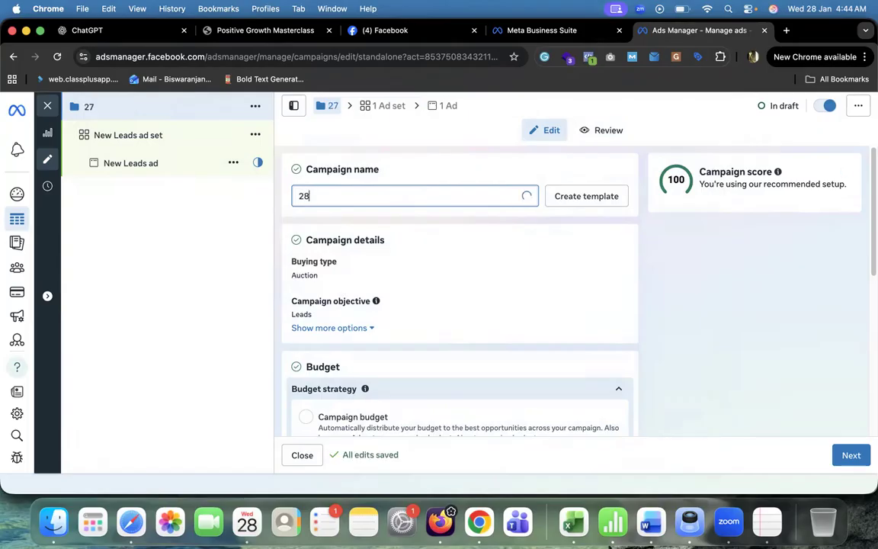
pyautogui.write('jan')
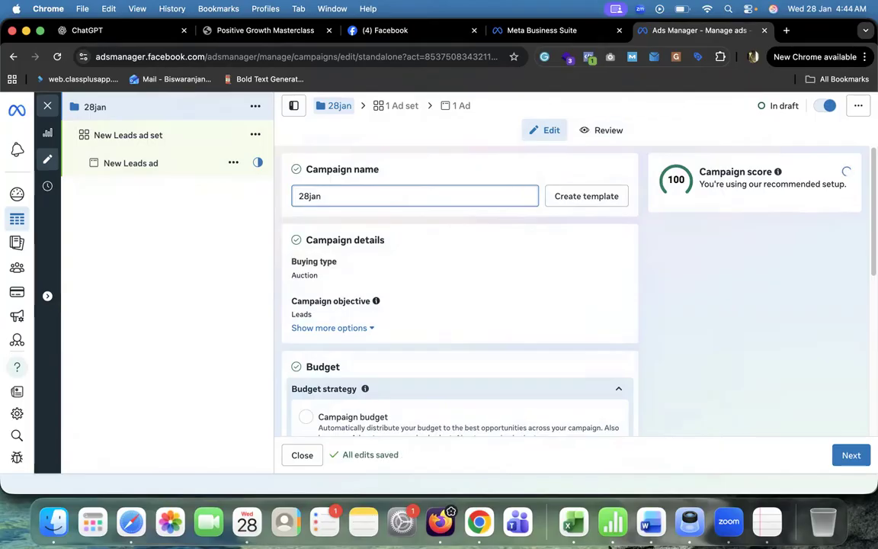
pyautogui.write(' -Le')
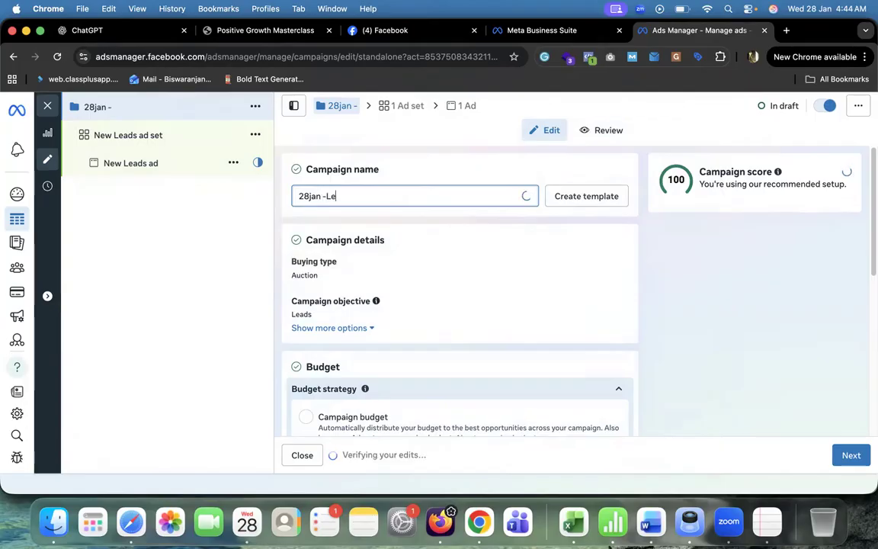
pyautogui.write('ad ')
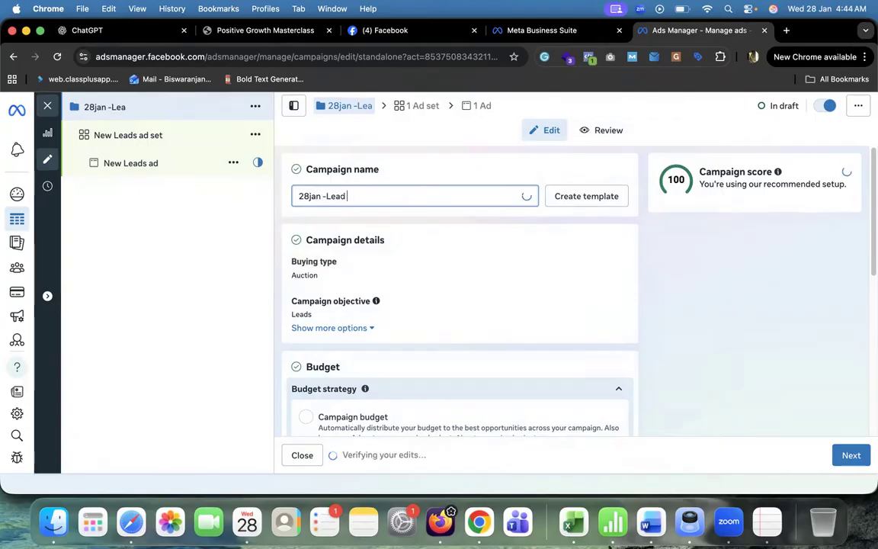
pyautogui.write('form for')
pyautogui.write(' coa')
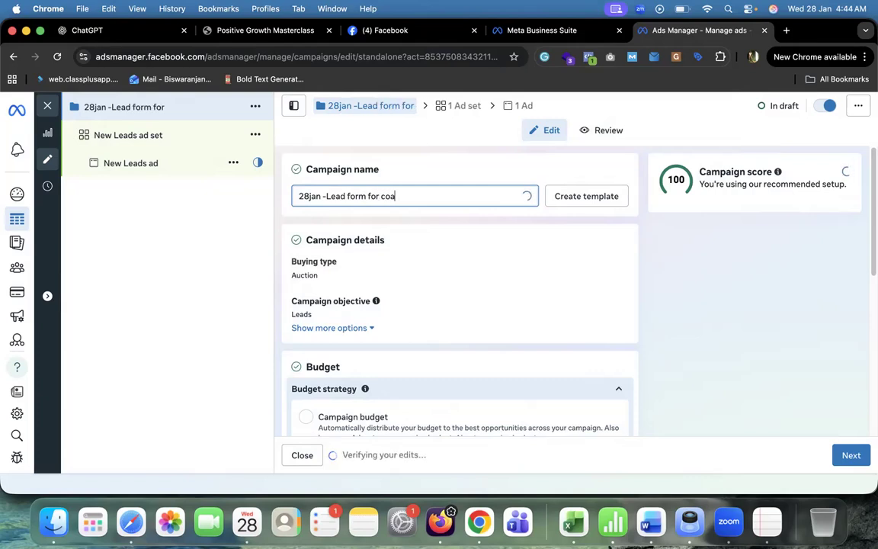
pyautogui.write('ches')
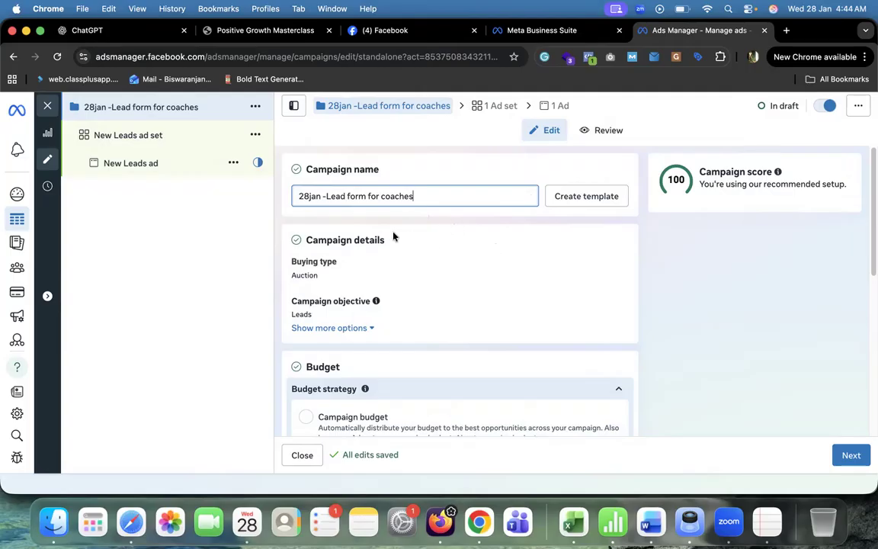
# Switch the budget strategy to Campaign budget and set the daily budget to ₹1,000
pyautogui.scroll(-5, 423, 242)
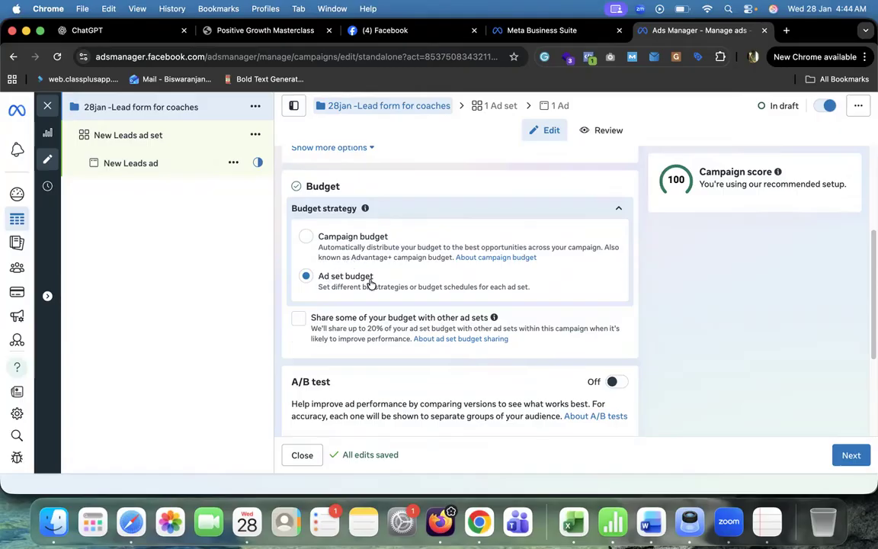
pyautogui.click(307, 238)
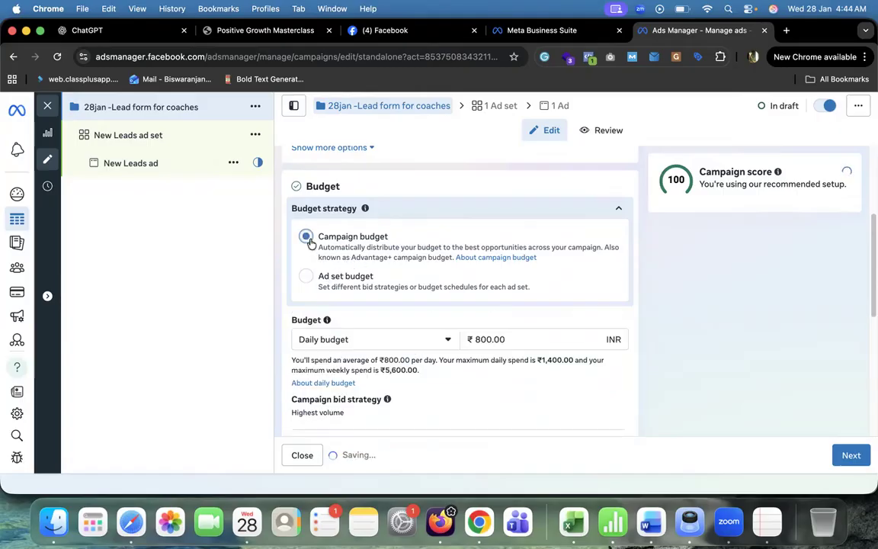
pyautogui.scroll(-1, 522, 313)
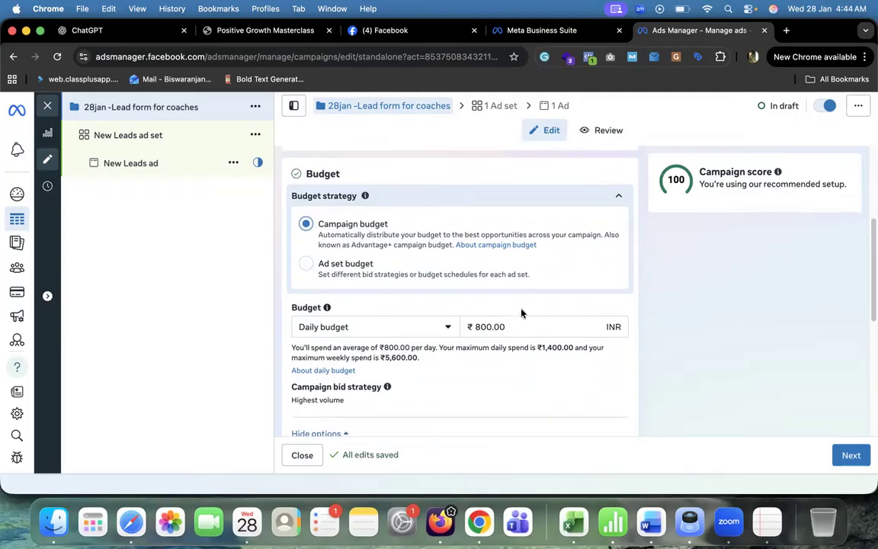
pyautogui.scroll(-3, 426, 282)
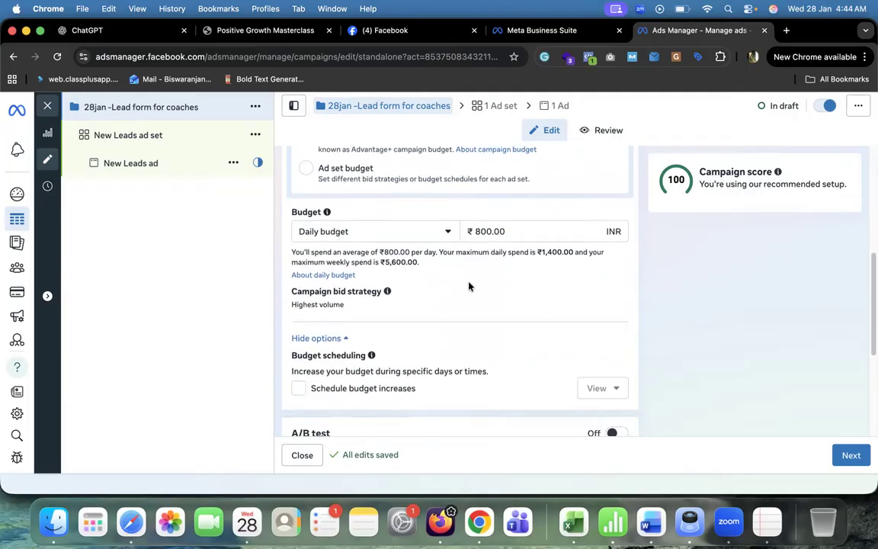
pyautogui.click(477, 231)
pyautogui.press('BackSpace')
pyautogui.write('10')
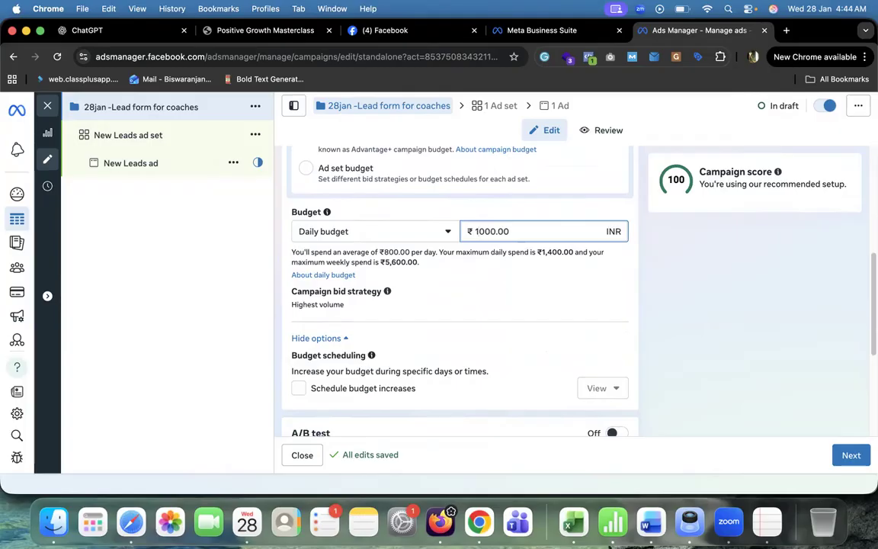
pyautogui.click(227, 246)
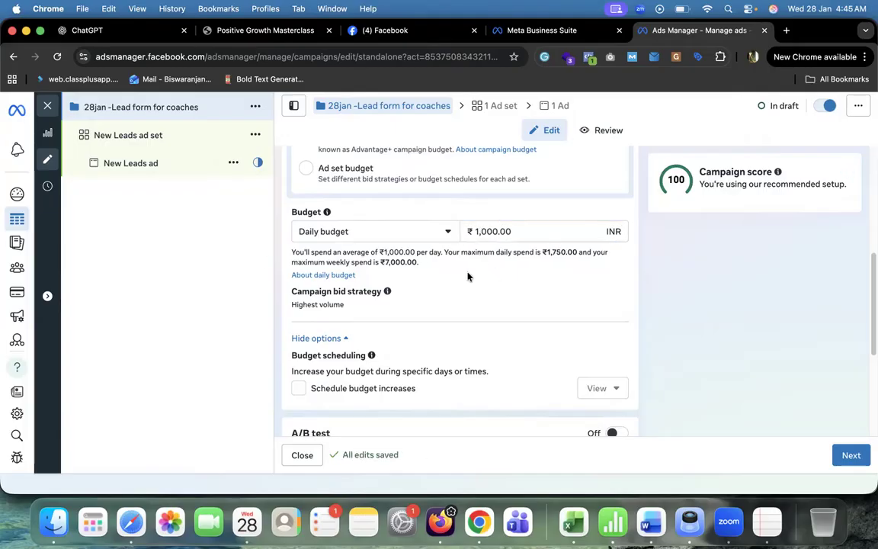
# Open the ad set level of the draft and rename the ad set as "Coaches interest"
pyautogui.scroll(-5, 460, 287)
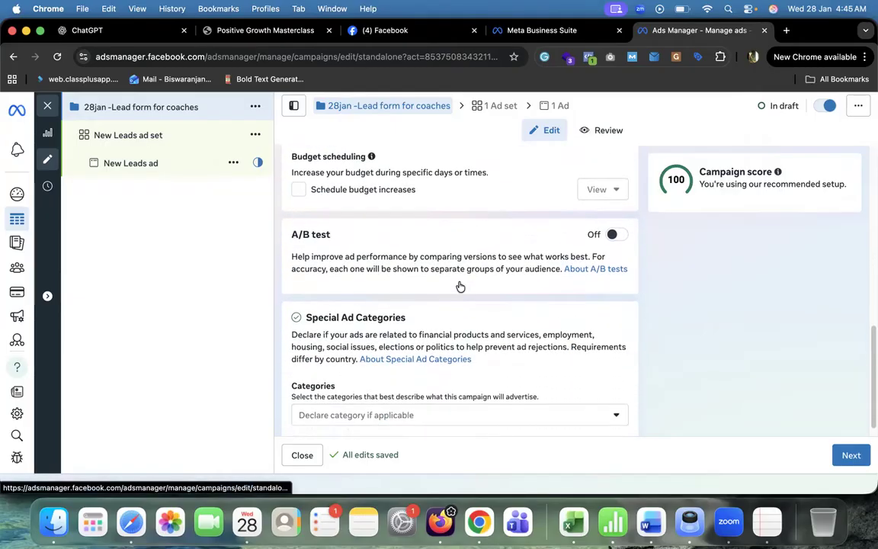
pyautogui.scroll(-1, 460, 286)
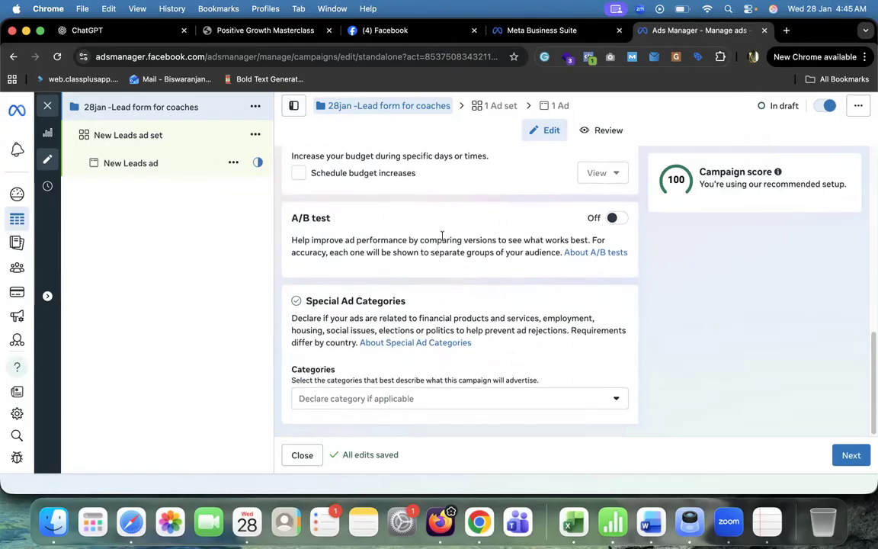
pyautogui.click(151, 137)
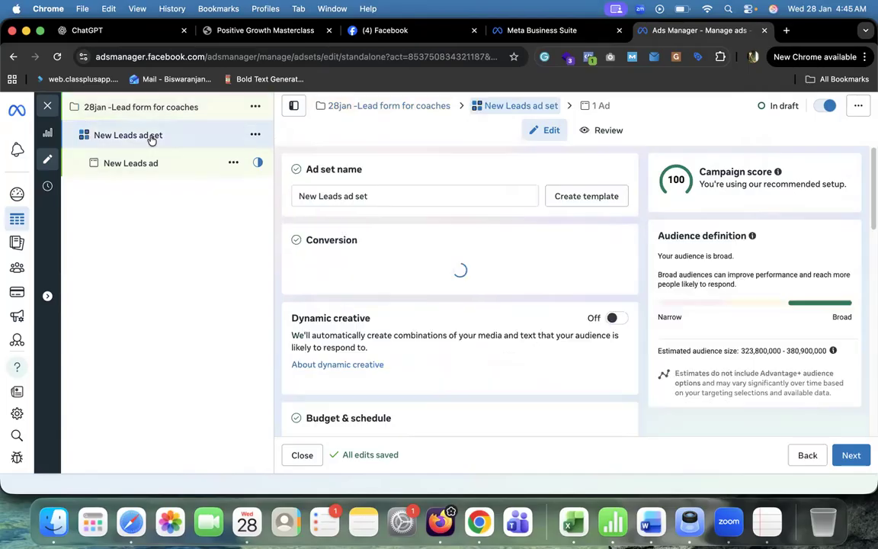
pyautogui.tripleClick(390, 197)
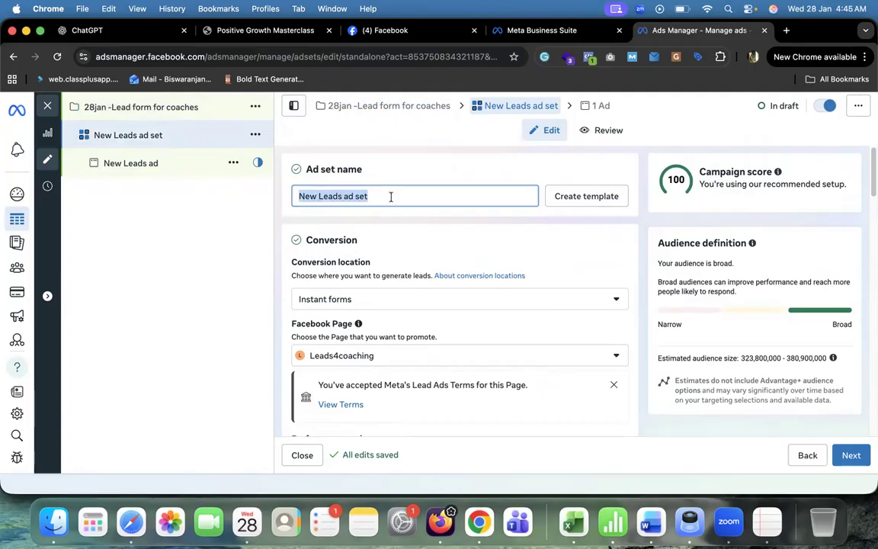
pyautogui.write('Coaches ')
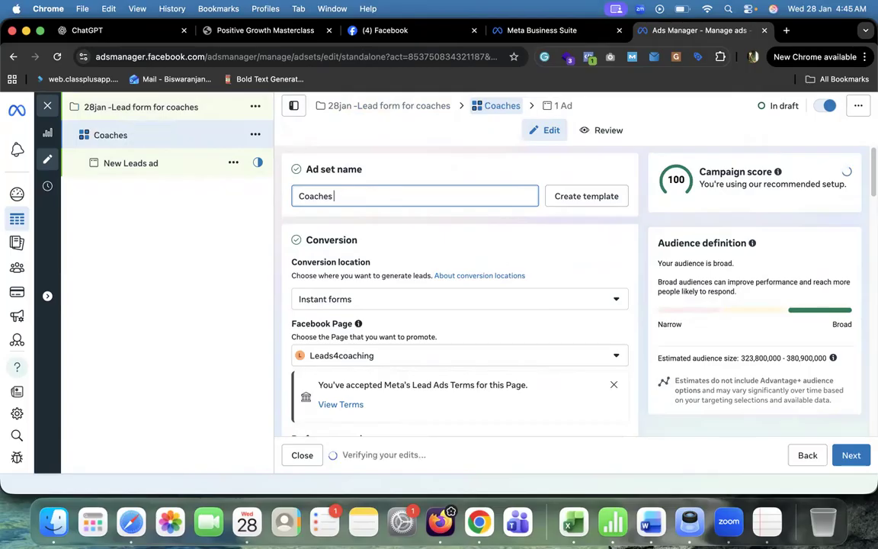
pyautogui.write('inrest')
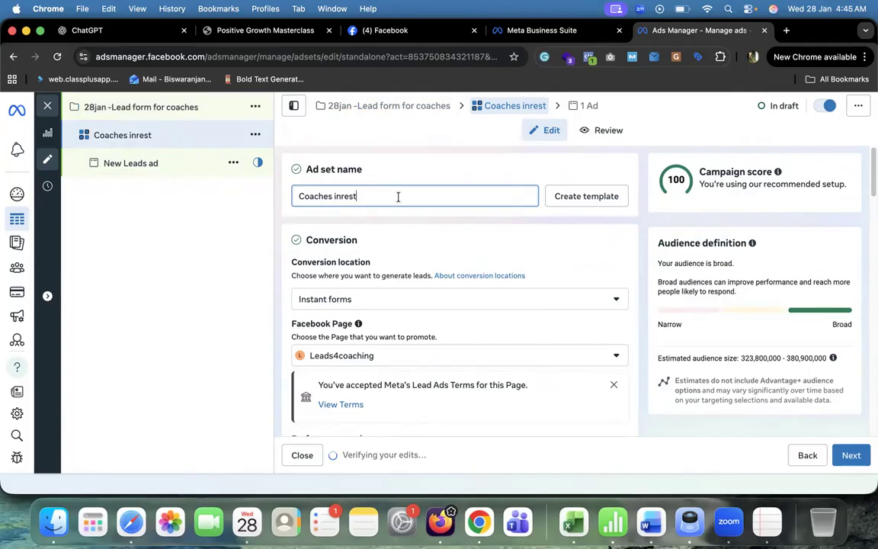
pyautogui.press('BackSpace')
pyautogui.press('BackSpace')
pyautogui.press('BackSpace')
pyautogui.press('BackSpace')
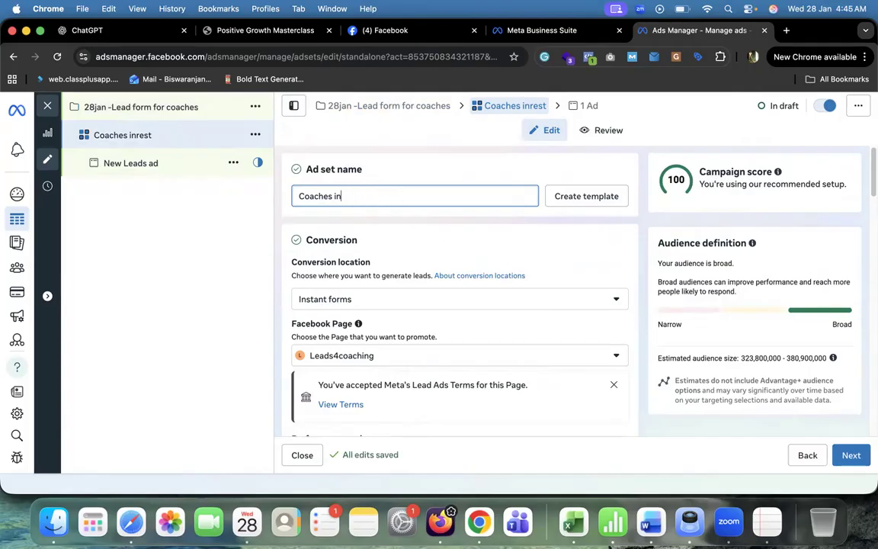
pyautogui.write('terest')
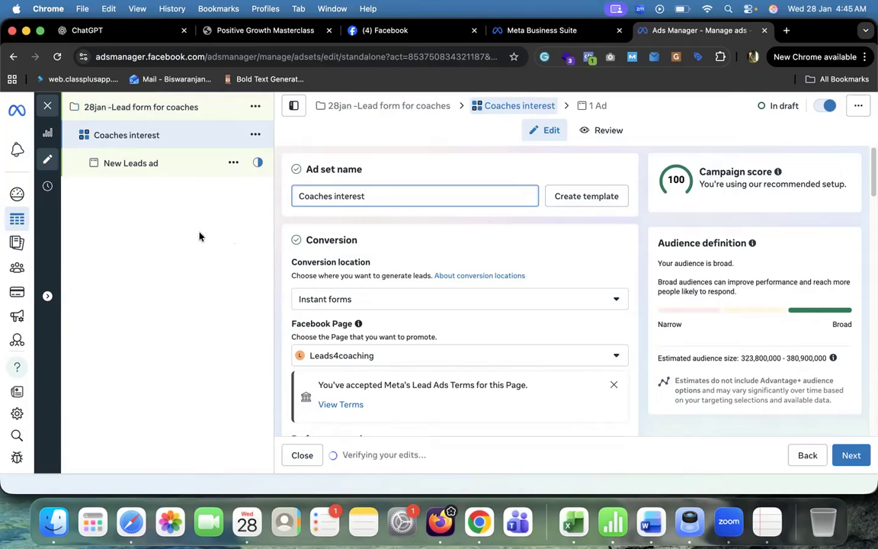
pyautogui.click(229, 224)
# Review the multiple and single conversion location options available for the ad set, and close the list
pyautogui.scroll(-2, 386, 254)
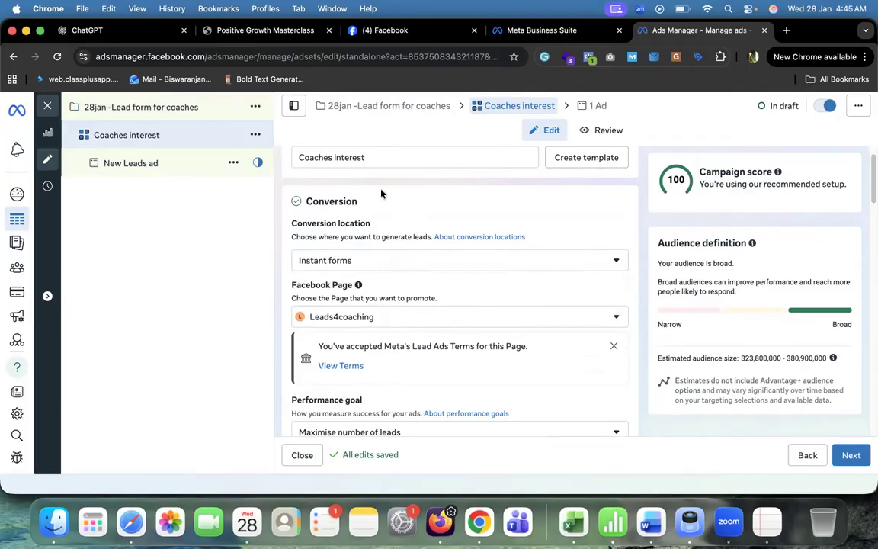
pyautogui.moveTo(306, 200); pyautogui.dragTo(358, 205)
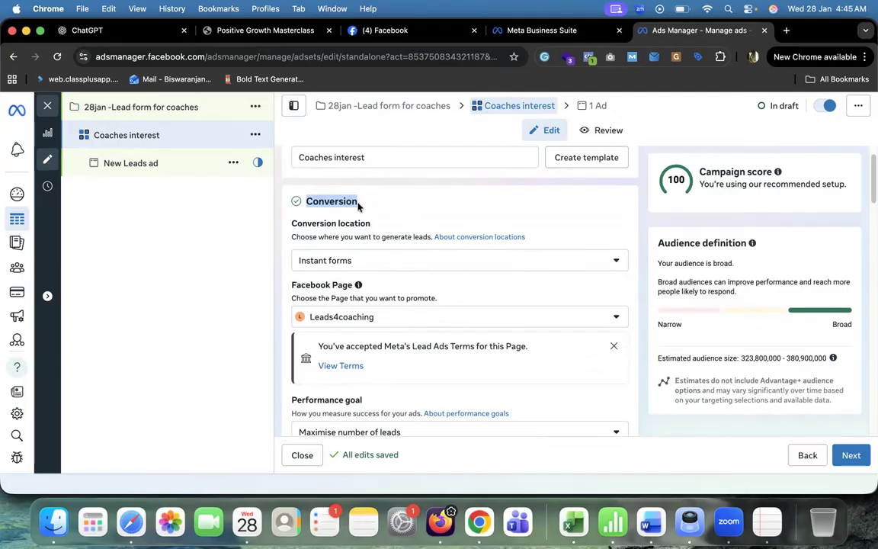
pyautogui.click(375, 262)
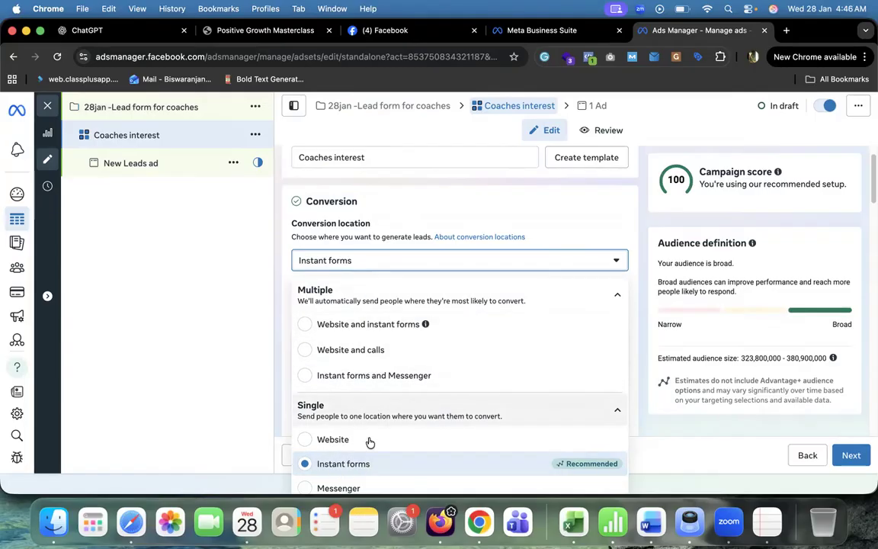
pyautogui.click(241, 316)
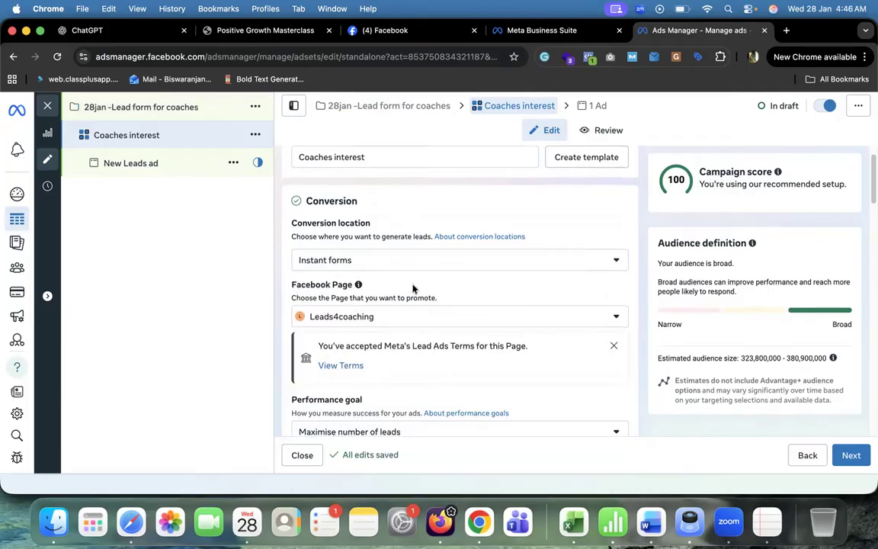
# Dismiss the Lead Ads Terms notice beneath the Facebook Page setting and look over the selected Page
pyautogui.scroll(-2, 401, 286)
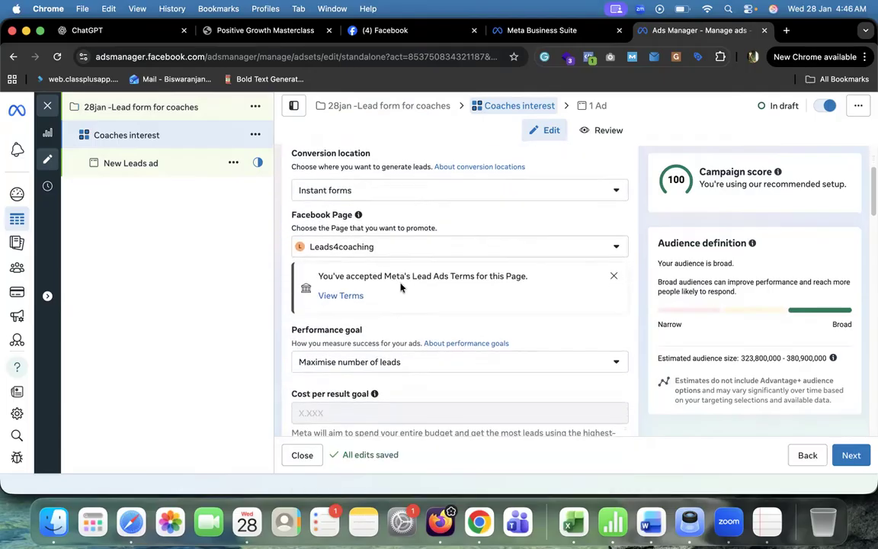
pyautogui.click(614, 276)
pyautogui.tripleClick(294, 216)
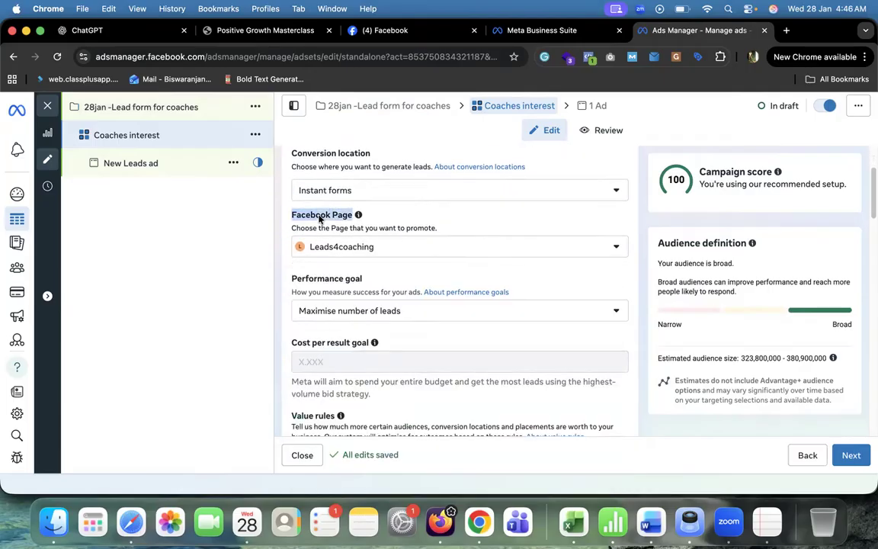
pyautogui.press('ctrl+super+d')
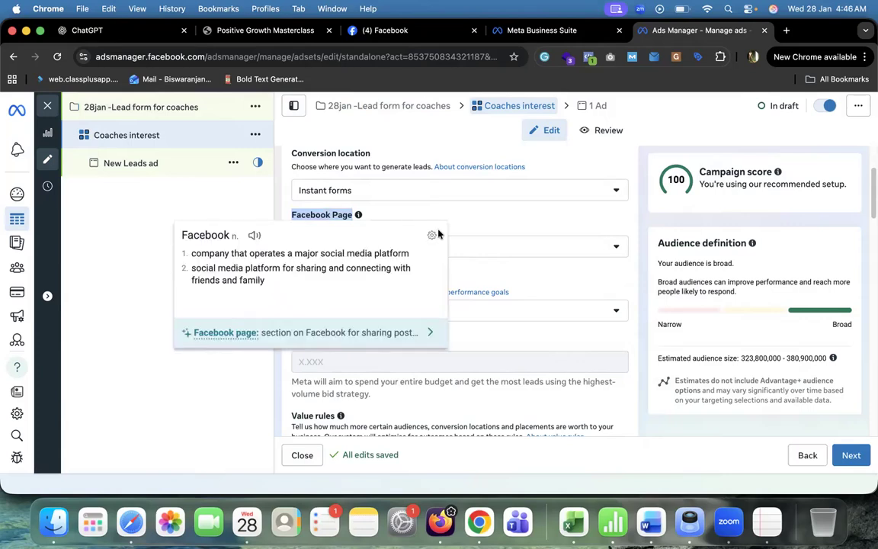
pyautogui.click(493, 225)
pyautogui.scroll(-2, 493, 226)
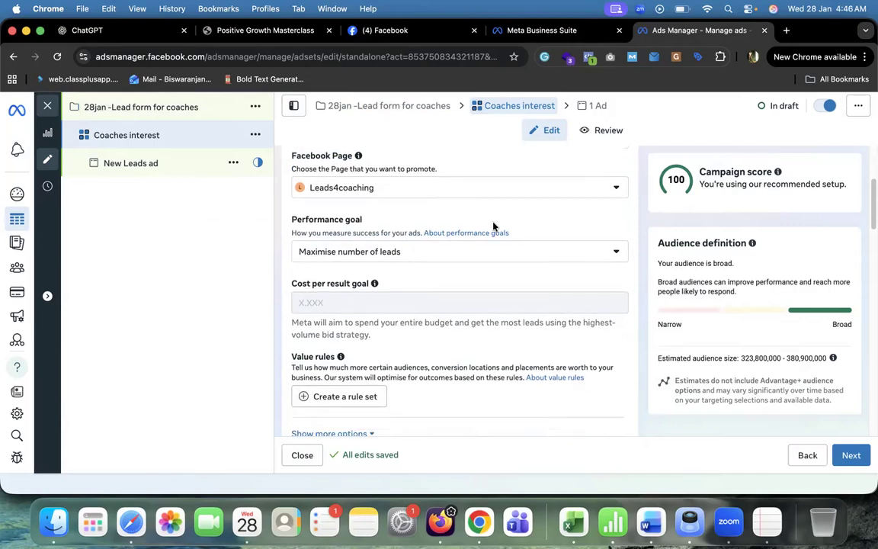
# Set the performance goal to Maximise number of conversion leads with getontargetleads_Data as the dataset, and view the CRM integration section
pyautogui.click(408, 249)
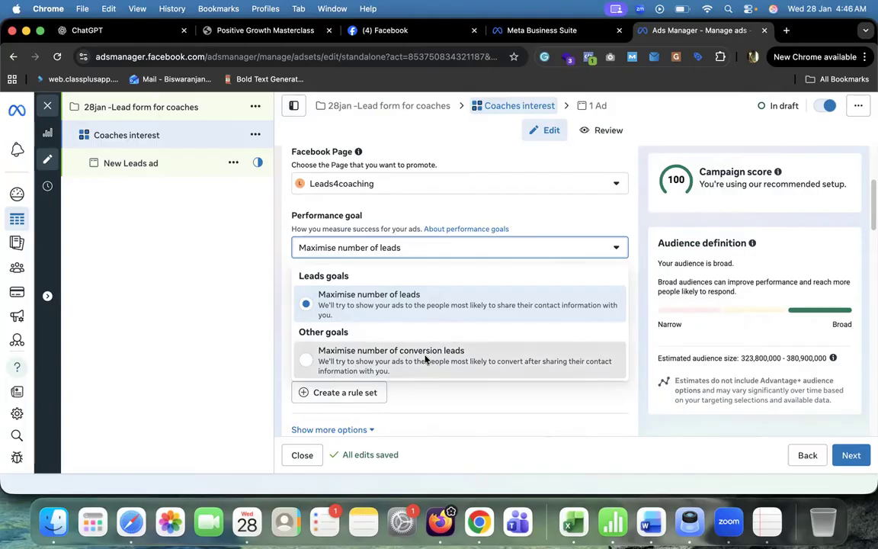
pyautogui.click(425, 360)
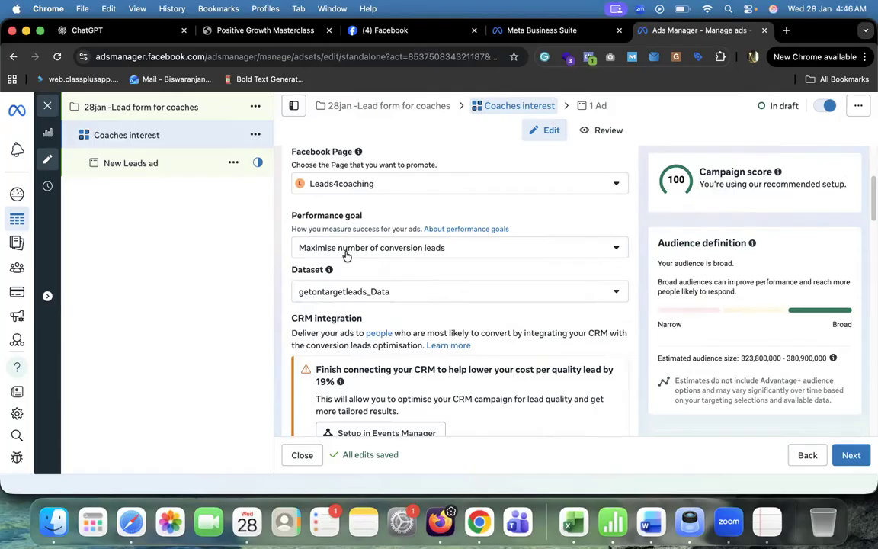
pyautogui.scroll(-1, 427, 243)
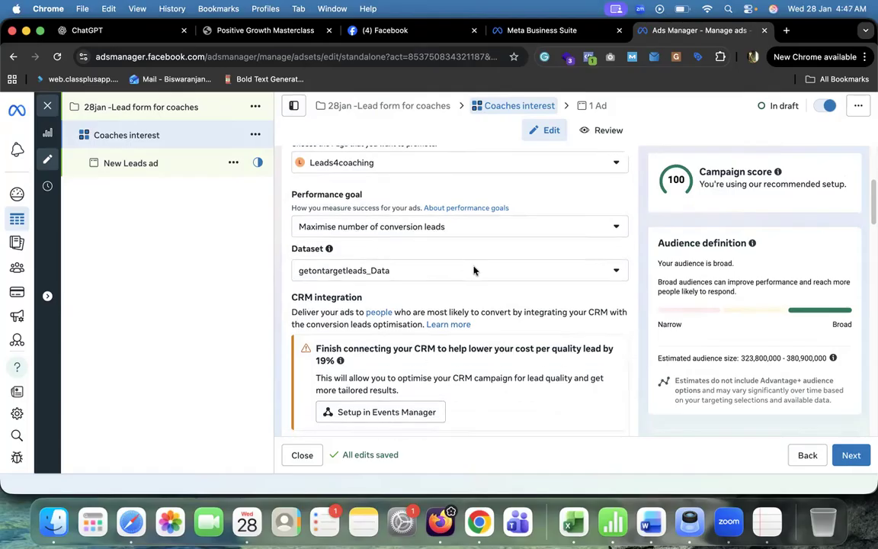
pyautogui.scroll(-1, 394, 253)
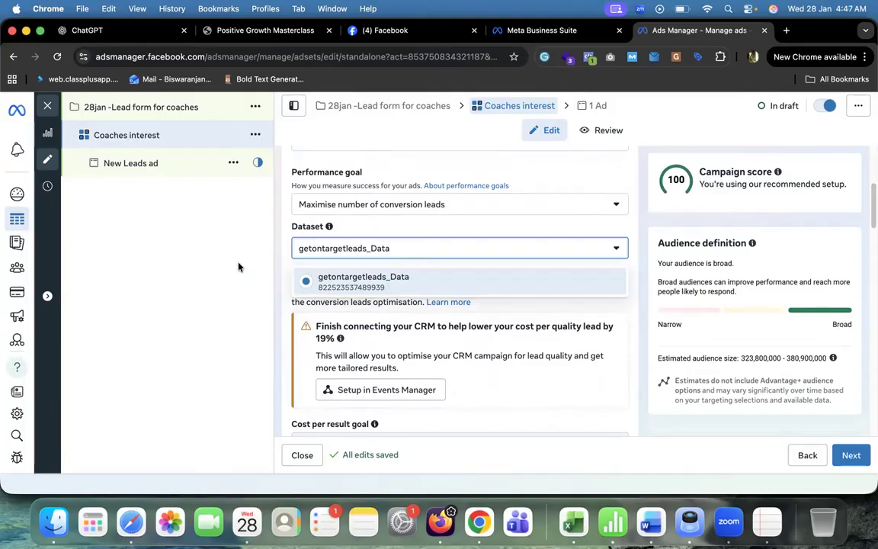
pyautogui.click(388, 273)
pyautogui.scroll(-1, 389, 266)
pyautogui.scroll(-2, 388, 267)
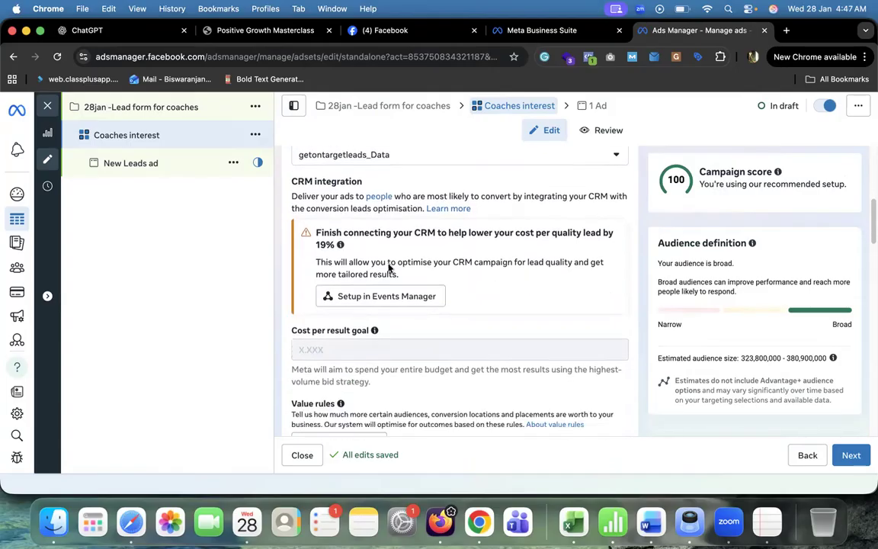
# Set the ad set's start time to 23:59 in the Budget & schedule section
pyautogui.scroll(-5, 457, 251)
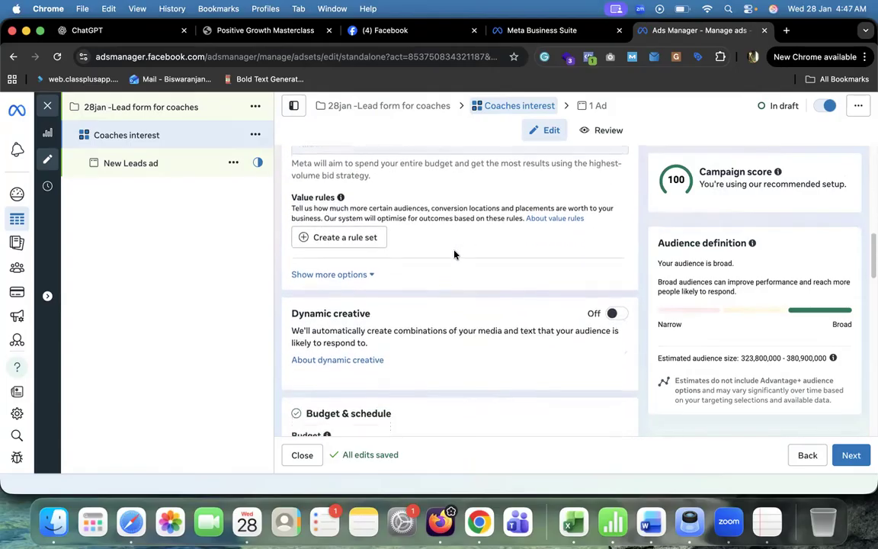
pyautogui.click(353, 269)
pyautogui.scroll(-10, 463, 265)
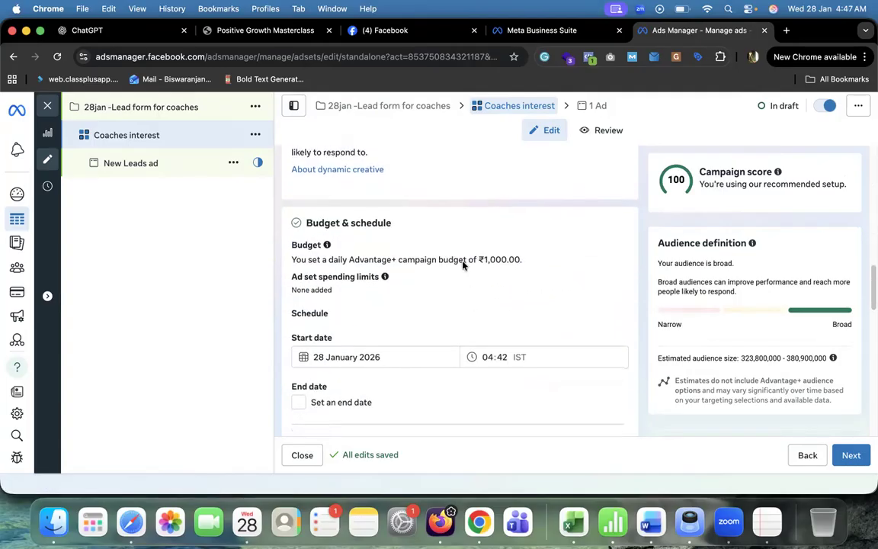
pyautogui.scroll(3, 463, 265)
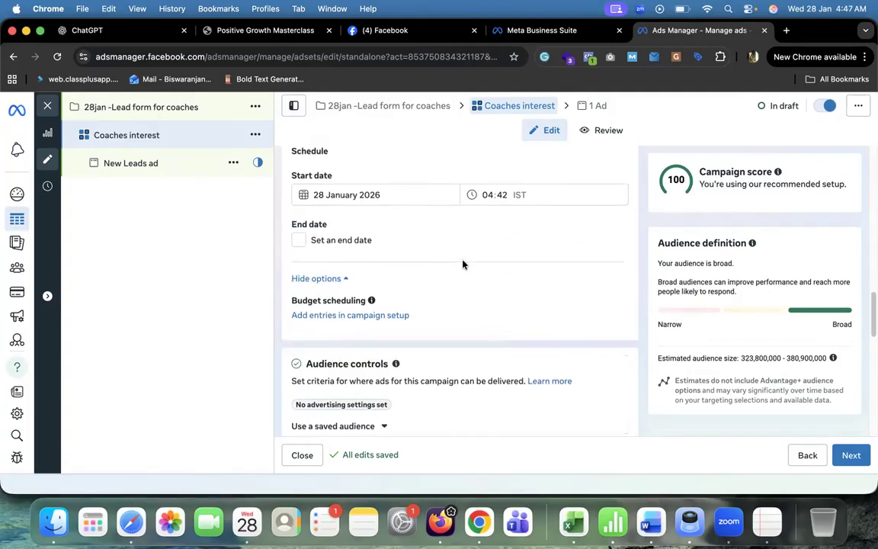
pyautogui.scroll(1, 466, 262)
pyautogui.click(492, 218)
pyautogui.write('23')
pyautogui.click(501, 219)
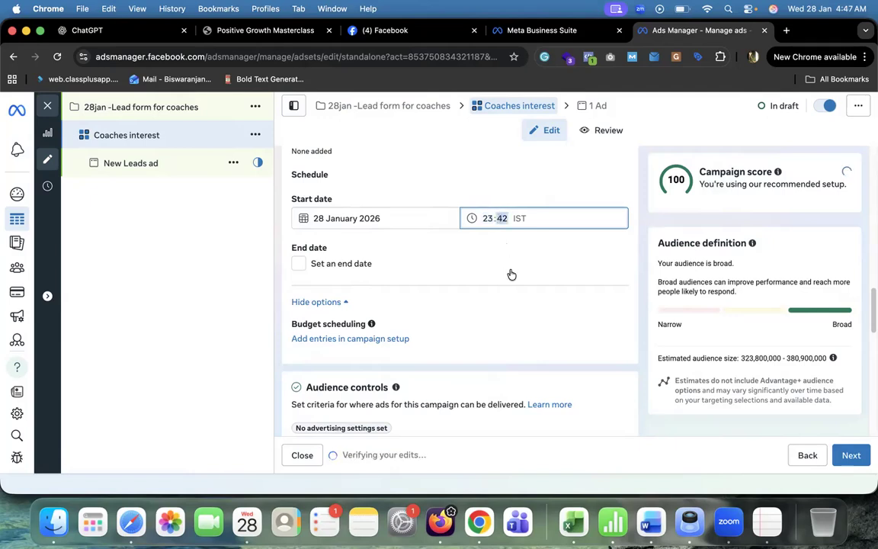
pyautogui.write('59')
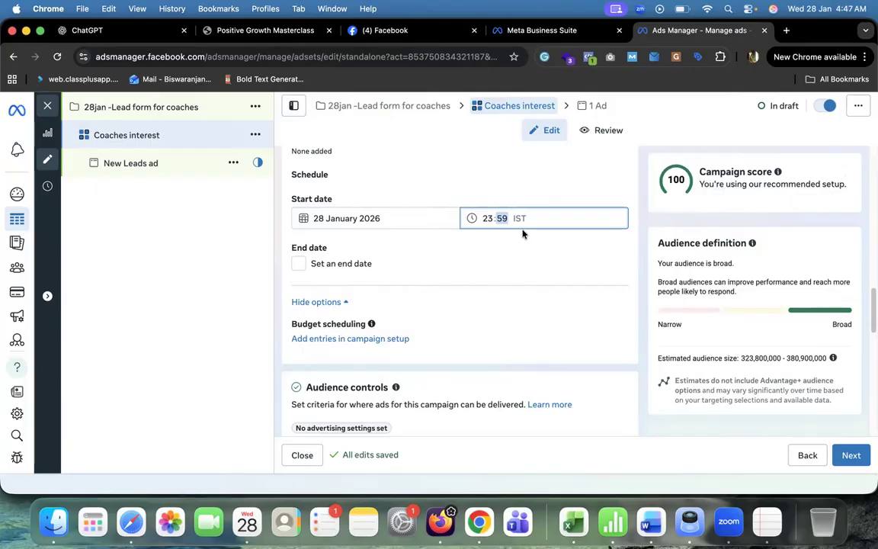
pyautogui.click(199, 253)
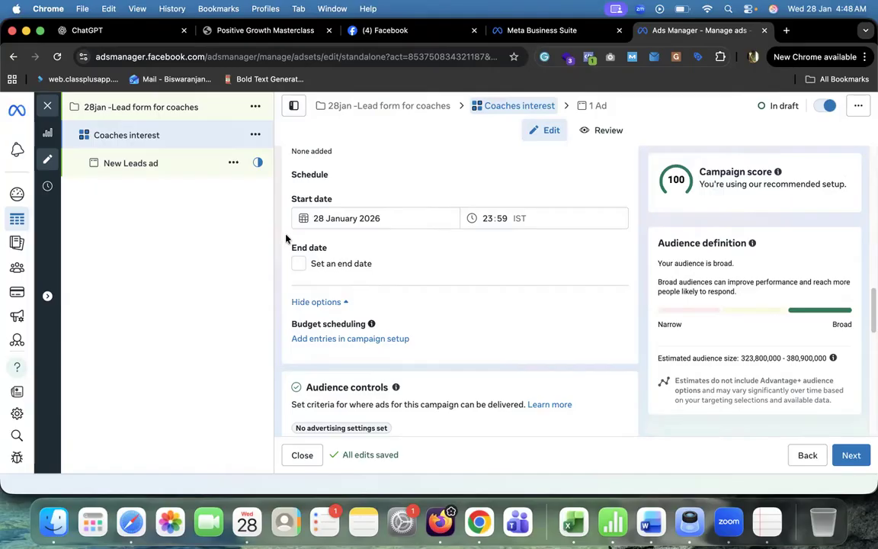
# Look through the saved audience list in Audience controls and close it without choosing an audience
pyautogui.scroll(-2, 437, 269)
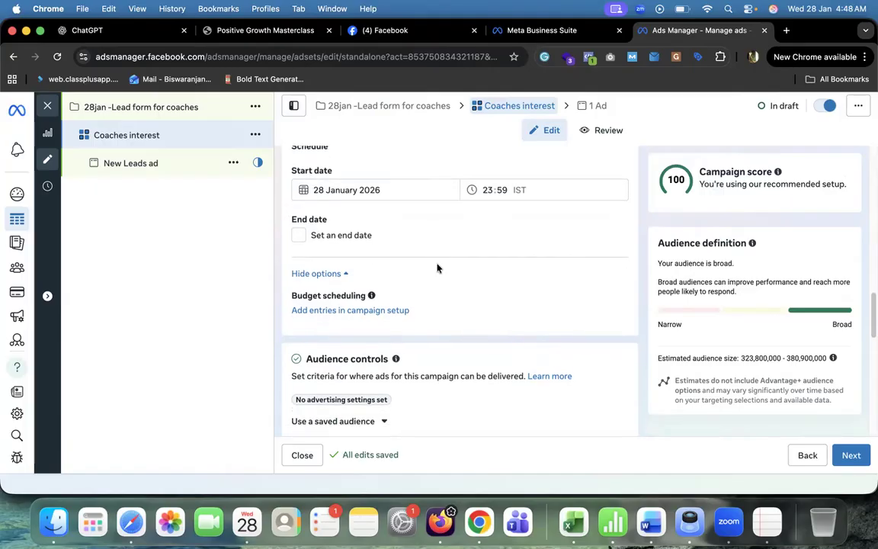
pyautogui.scroll(-5, 437, 268)
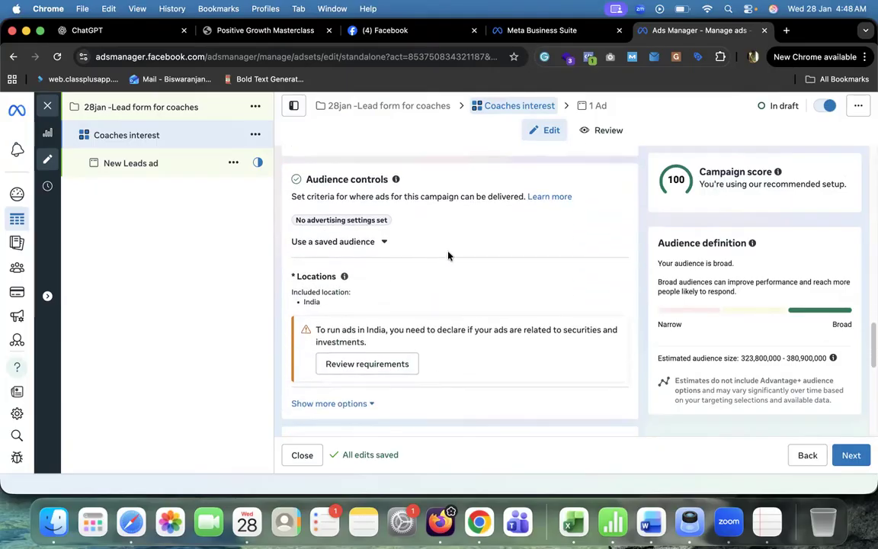
pyautogui.scroll(-1, 435, 248)
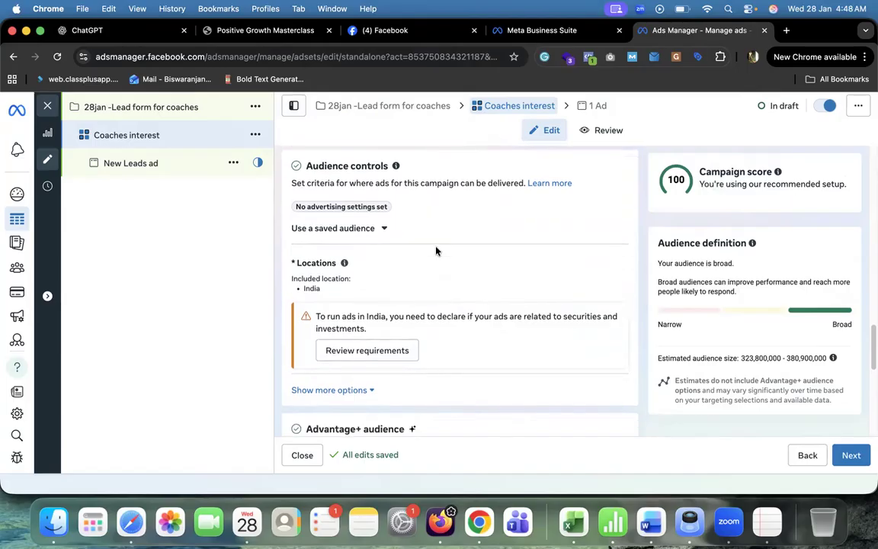
pyautogui.click(376, 230)
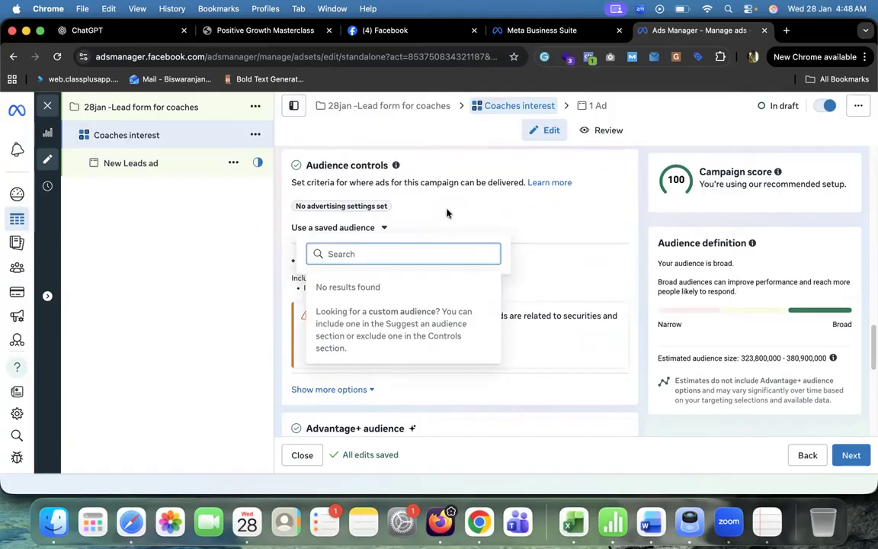
pyautogui.click(232, 221)
# Replace the India audience location with the city of Delhi, Delhi, India, and set its radius to 30 km
pyautogui.scroll(-2, 367, 242)
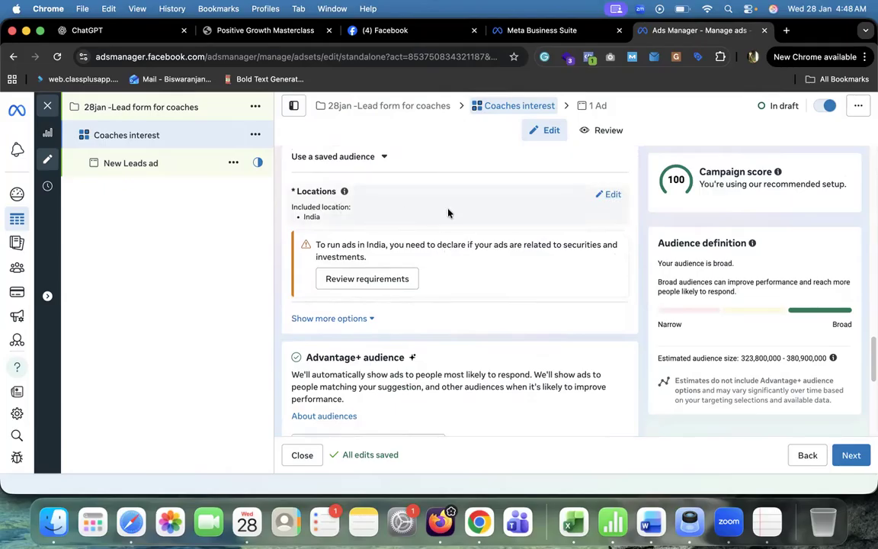
pyautogui.click(611, 195)
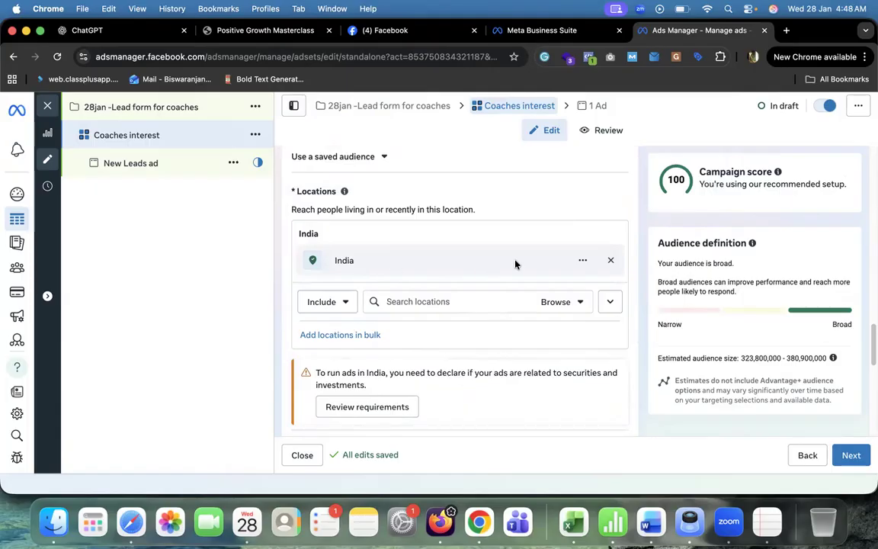
pyautogui.click(439, 302)
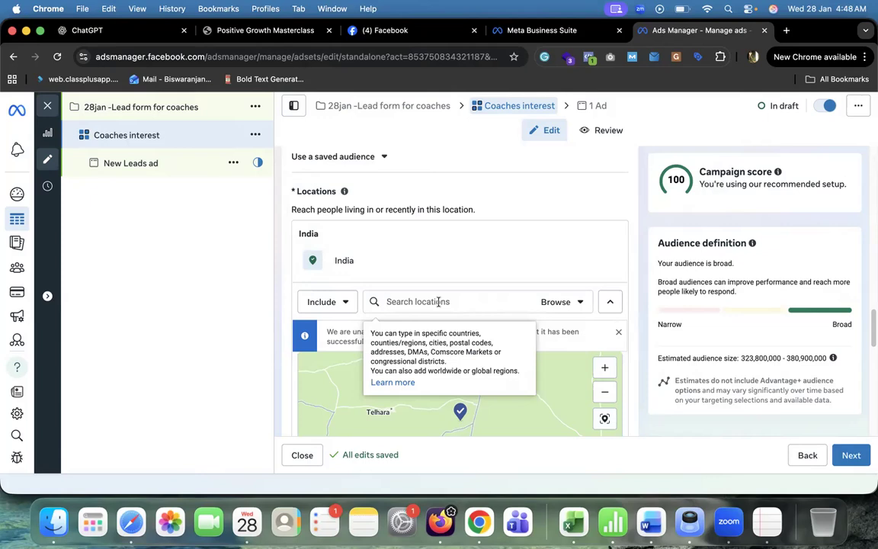
pyautogui.write('delhi')
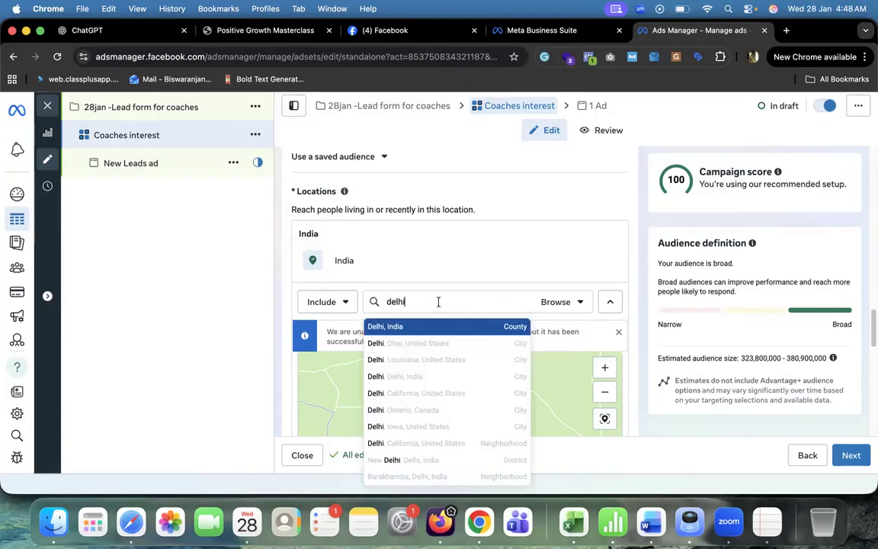
pyautogui.click(447, 376)
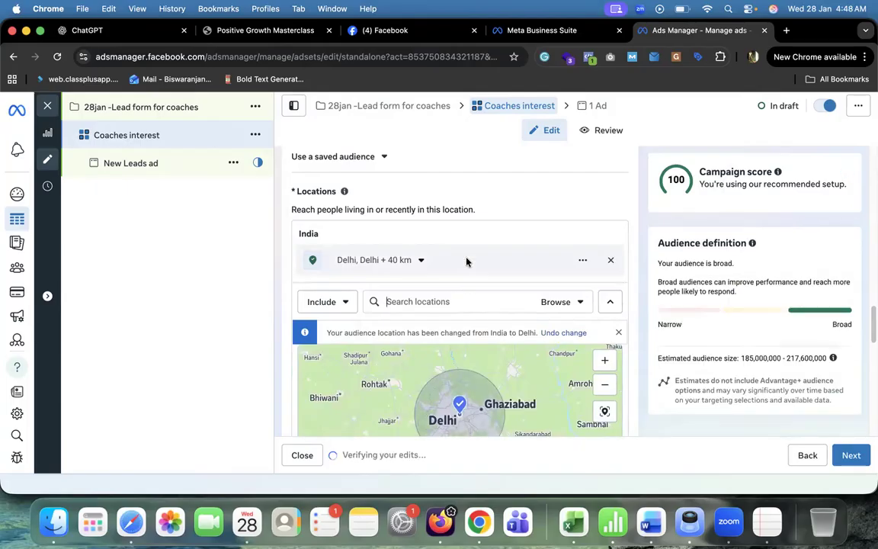
pyautogui.click(418, 261)
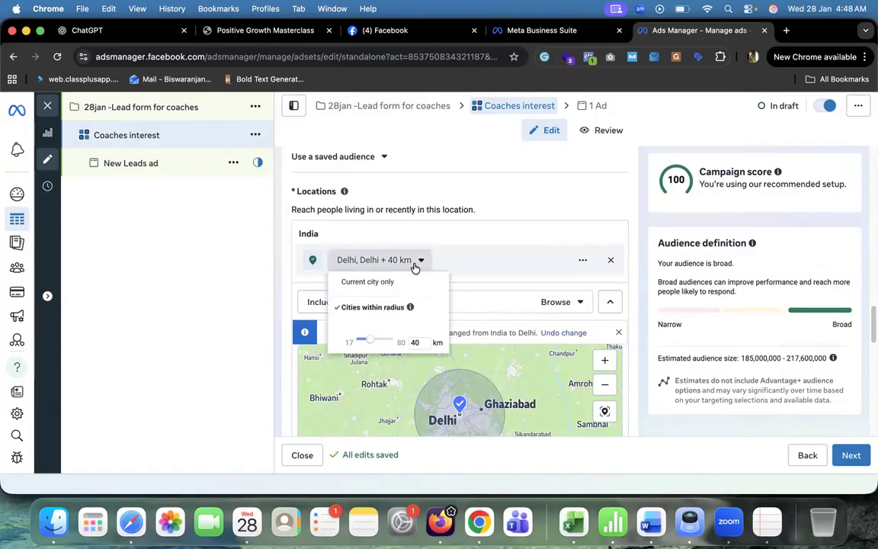
pyautogui.moveTo(372, 341); pyautogui.dragTo(366, 342)
pyautogui.click(256, 295)
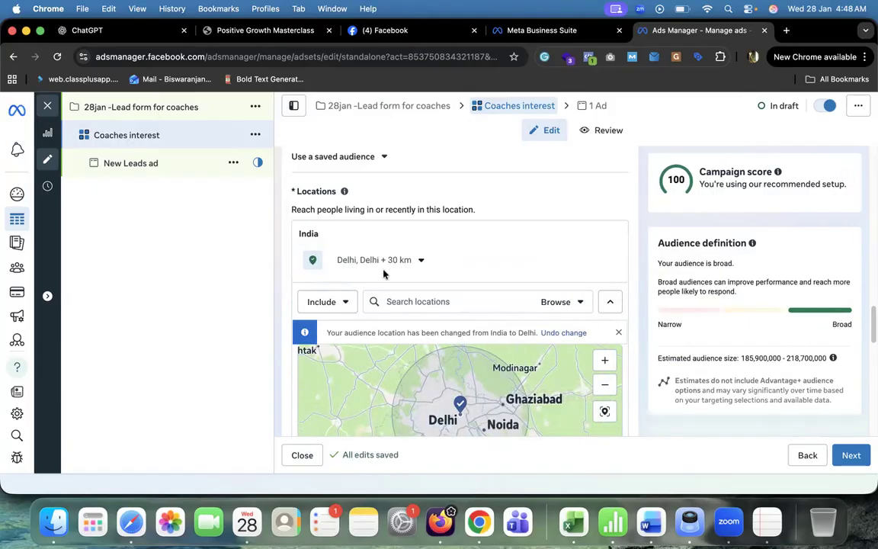
# Exclude the city of Noida, Uttar Pradesh, India, from the audience locations and set its radius to 30 km
pyautogui.scroll(-1, 385, 243)
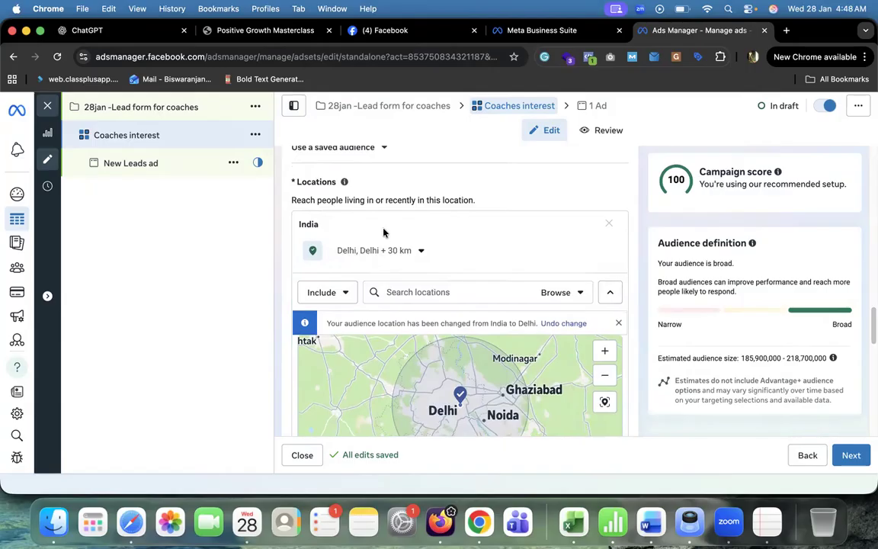
pyautogui.click(329, 295)
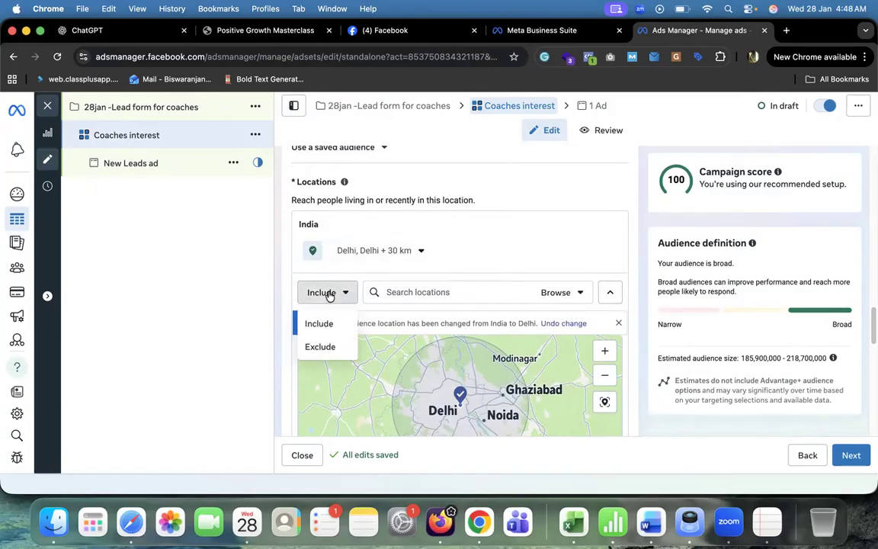
pyautogui.click(323, 347)
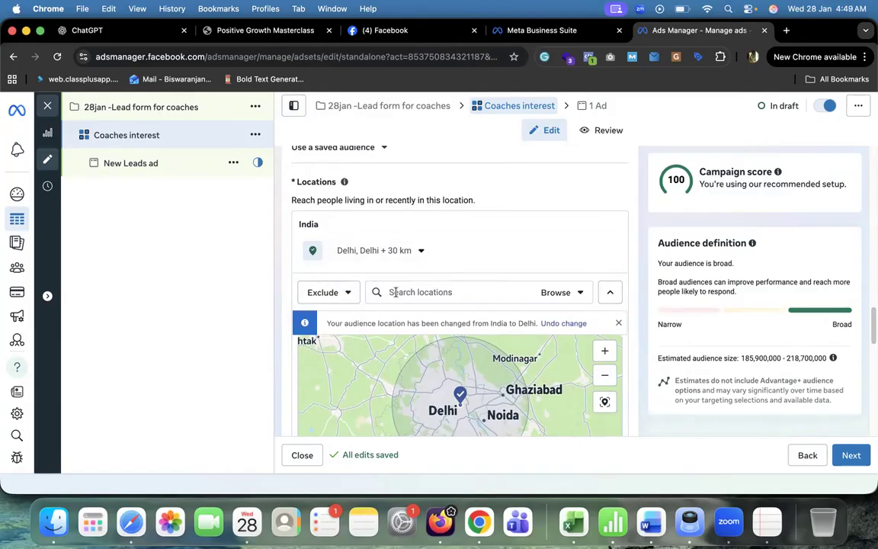
pyautogui.click(349, 294)
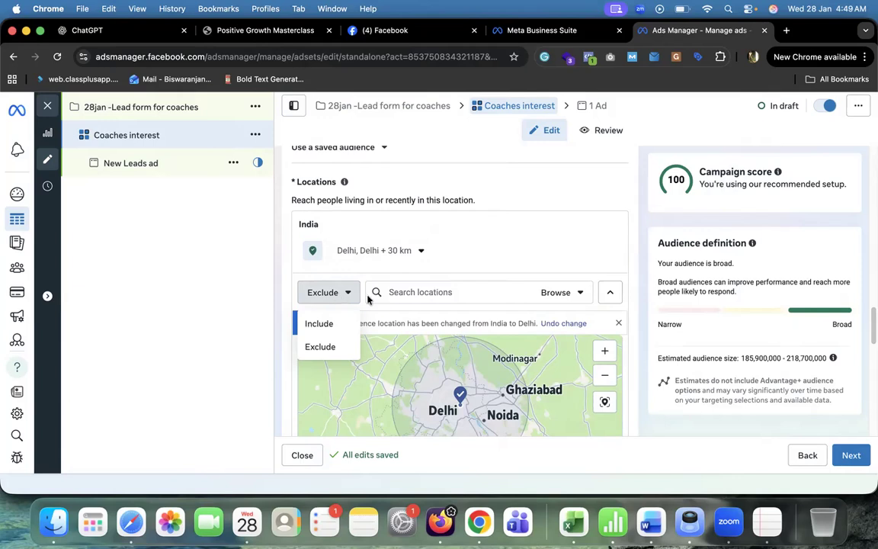
pyautogui.click(405, 293)
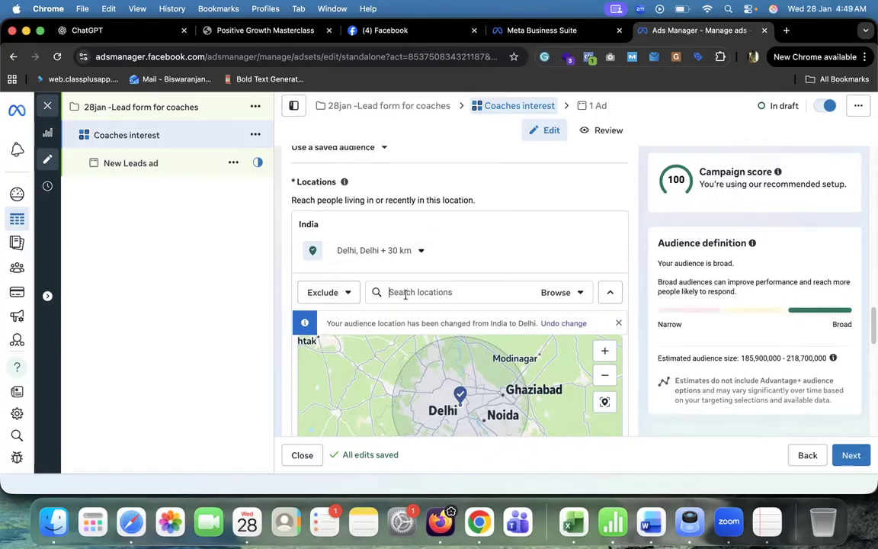
pyautogui.write('noida')
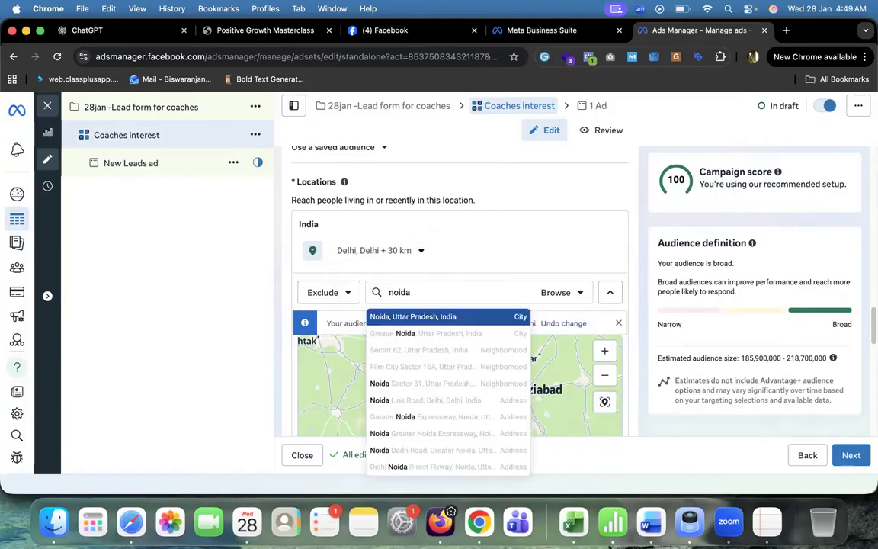
pyautogui.click(441, 319)
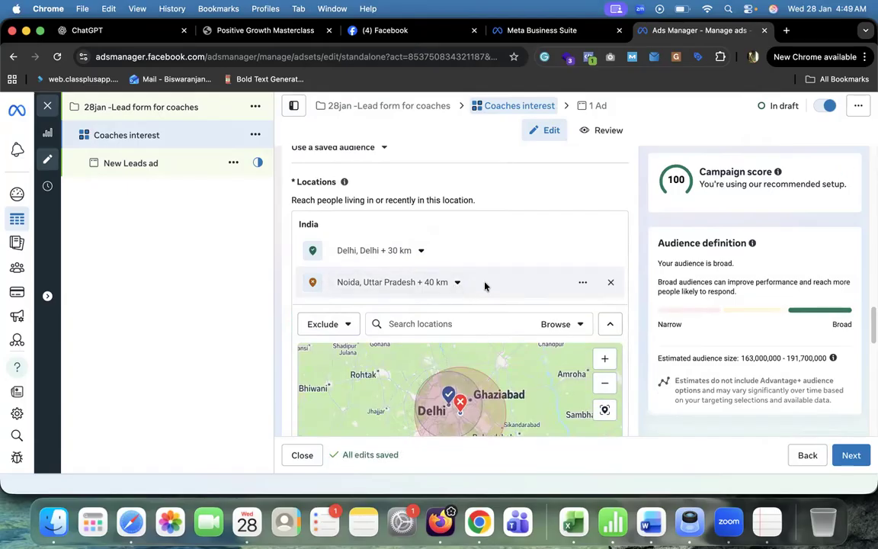
pyautogui.click(447, 288)
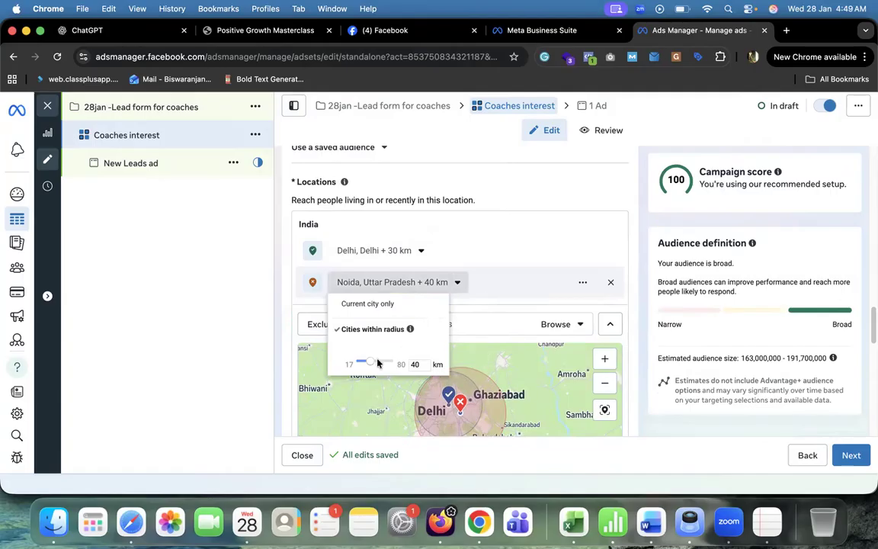
pyautogui.moveTo(370, 366); pyautogui.dragTo(363, 365)
pyautogui.click(279, 300)
# Add the country India to the audience locations as an exclusion
pyautogui.scroll(-1, 489, 271)
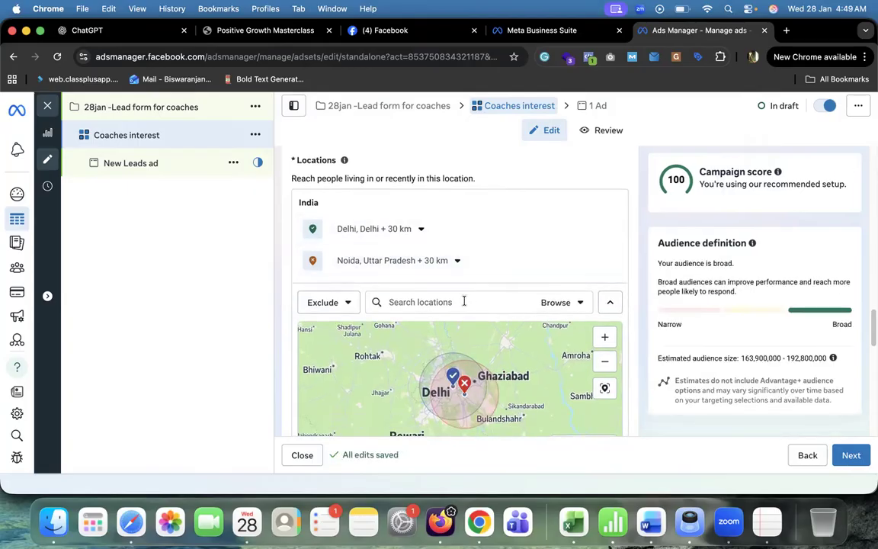
pyautogui.write('indiai')
pyautogui.press('BackSpace')
pyautogui.press('BackSpace')
pyautogui.press('BackSpace')
pyautogui.write('ia')
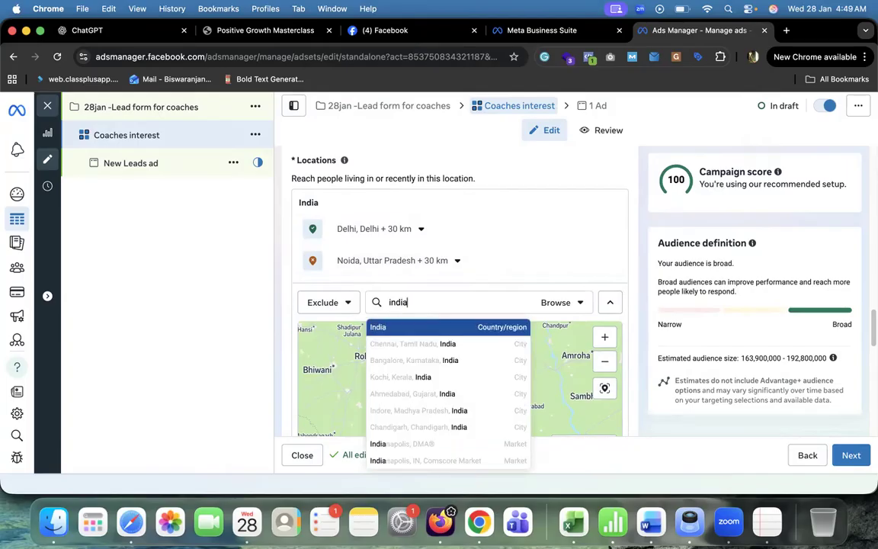
pyautogui.click(478, 328)
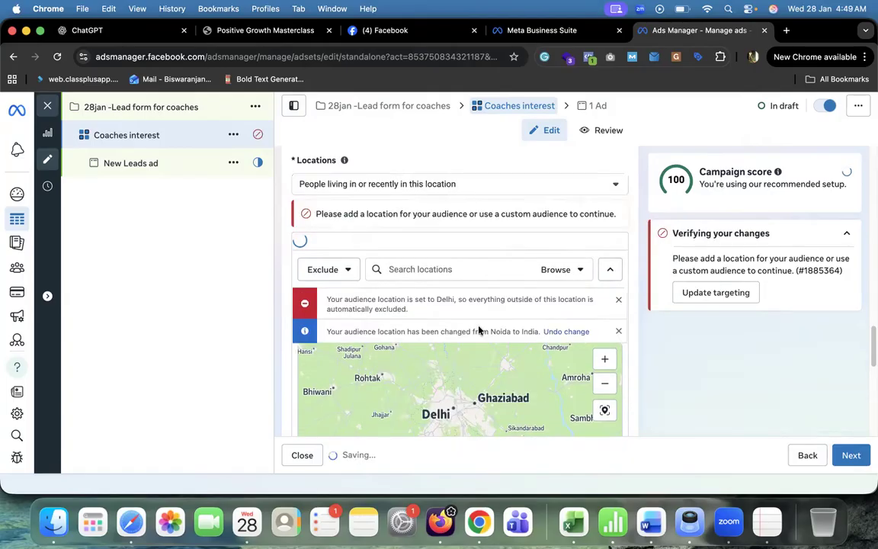
# Remove the excluded India entry and add the country India as an included audience location
pyautogui.click(343, 312)
pyautogui.click(329, 340)
pyautogui.click(423, 313)
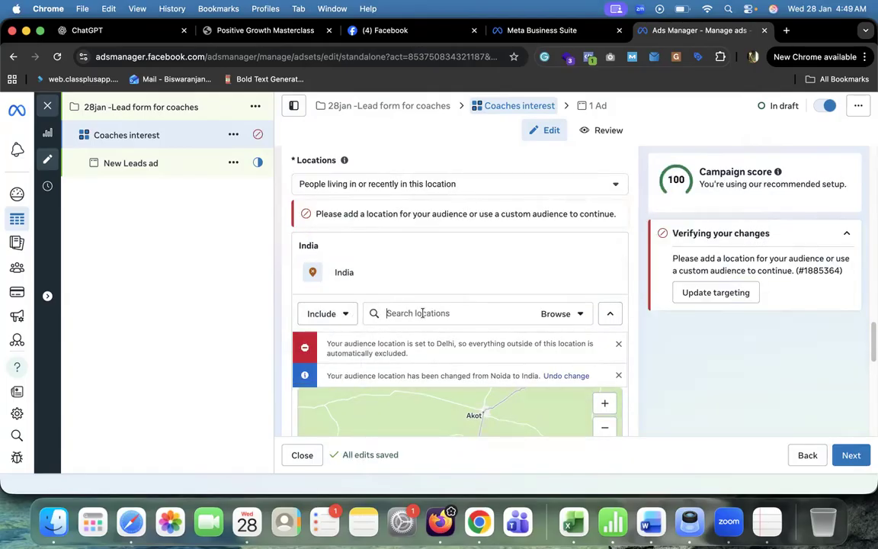
pyautogui.write('india')
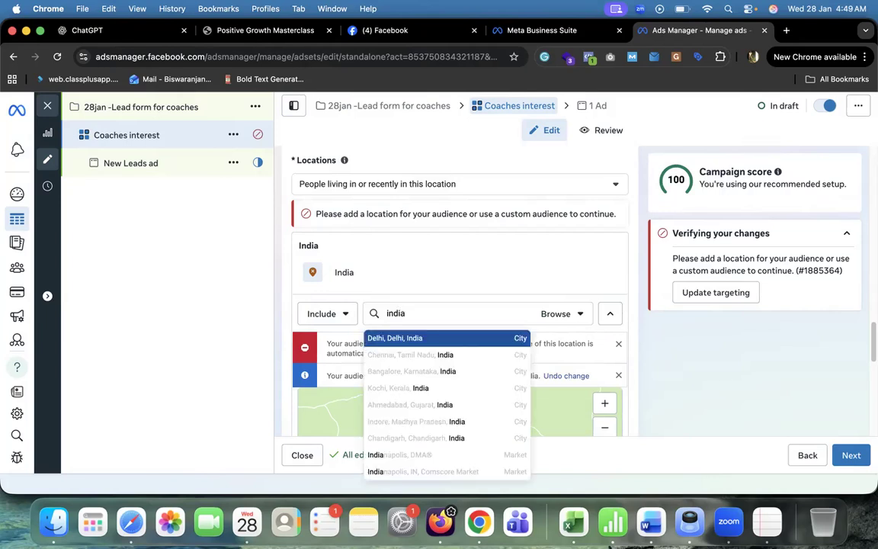
pyautogui.click(609, 274)
pyautogui.doubleClick(425, 243)
pyautogui.press('BackSpace')
pyautogui.write('india')
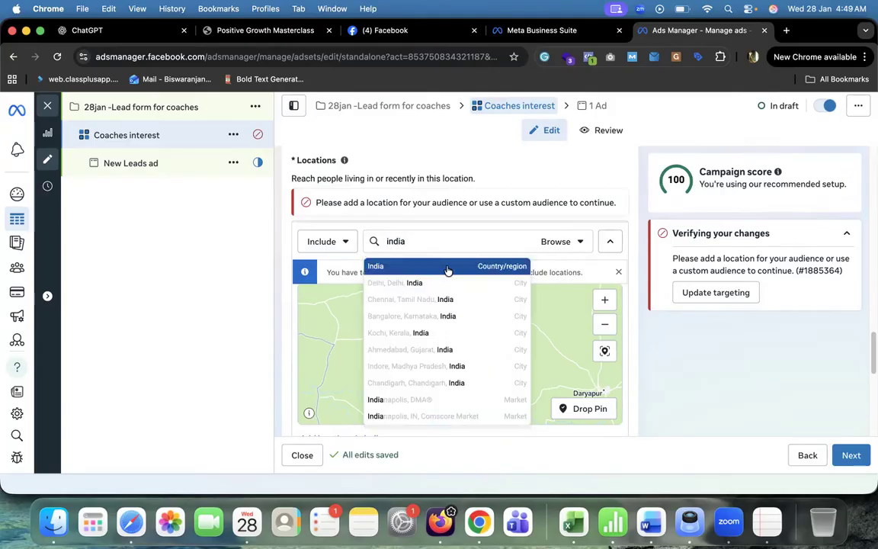
pyautogui.click(448, 268)
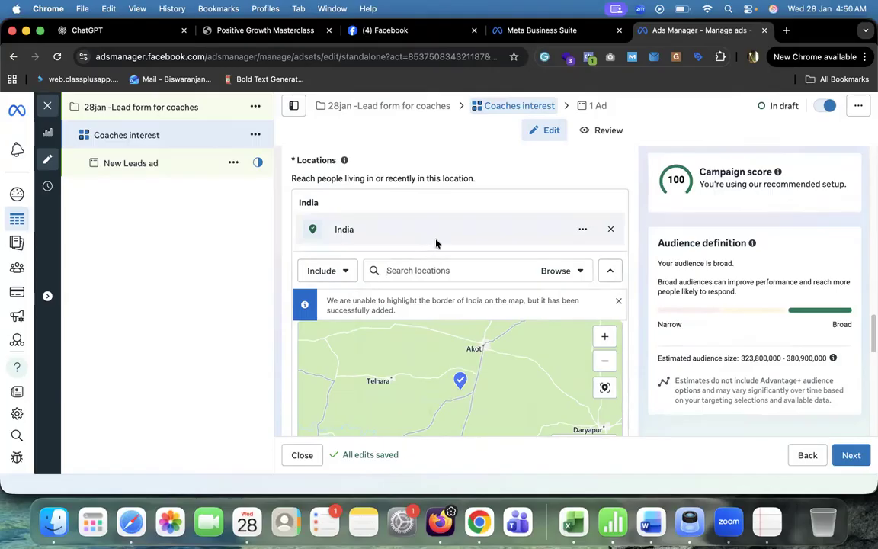
# Expand the additional audience controls and review the minimum age, custom audience exclusion and language settings
pyautogui.scroll(-3, 437, 243)
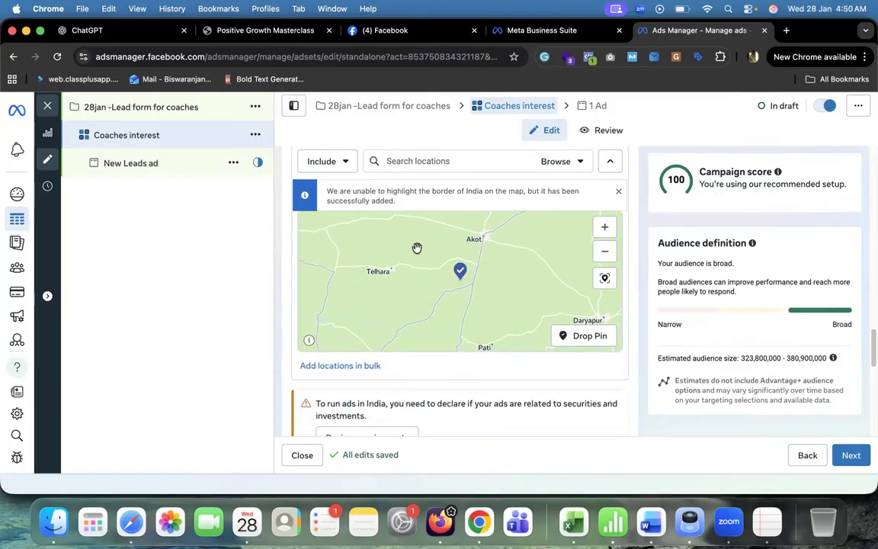
pyautogui.scroll(-2, 415, 248)
pyautogui.scroll(-5, 452, 307)
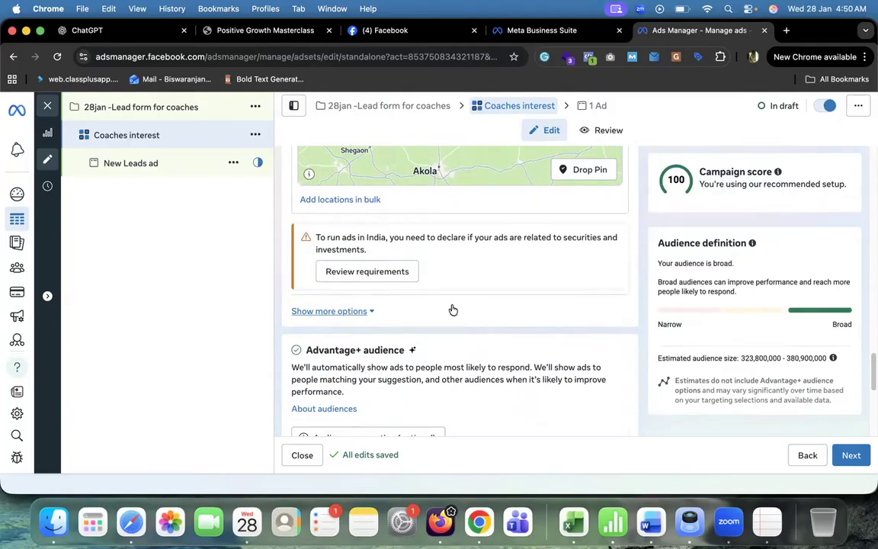
pyautogui.click(353, 312)
pyautogui.scroll(-2, 519, 298)
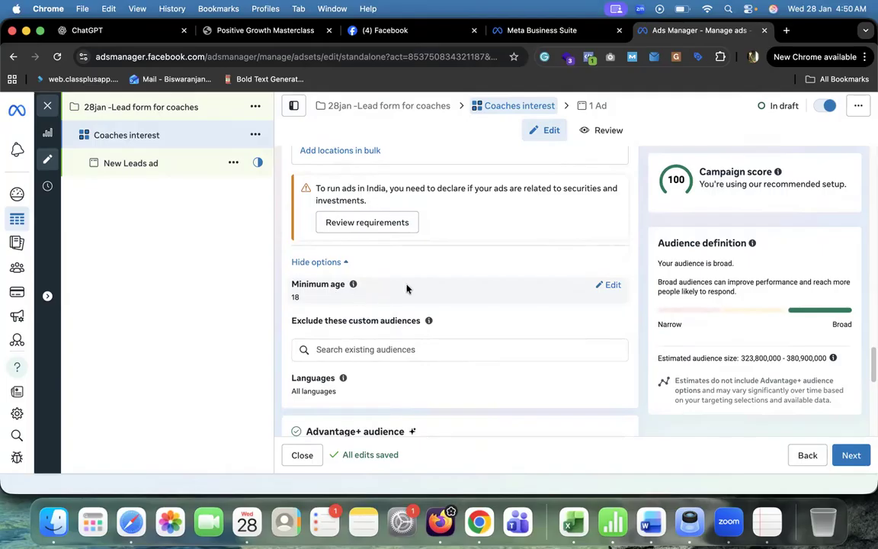
# Set the minimum age in the audience controls to 25
pyautogui.scroll(3, 407, 288)
pyautogui.scroll(-2, 426, 298)
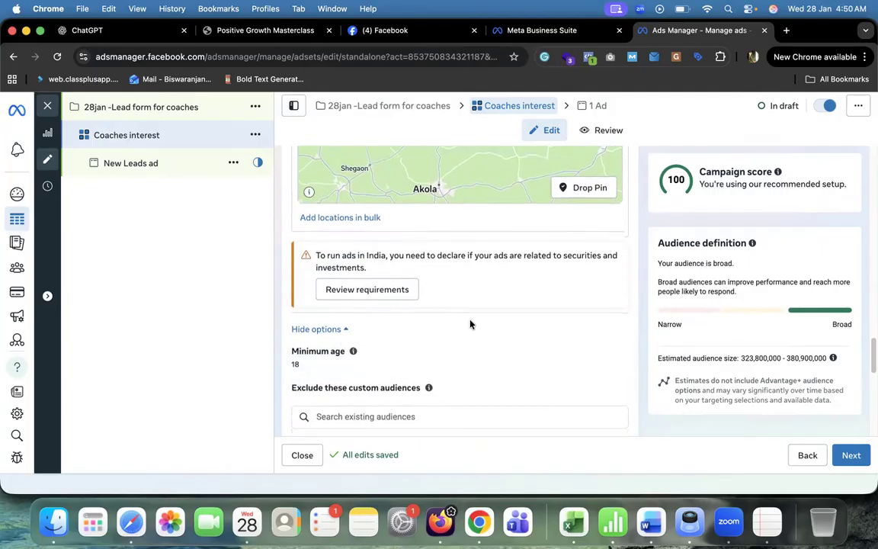
pyautogui.scroll(-2, 470, 323)
pyautogui.click(611, 320)
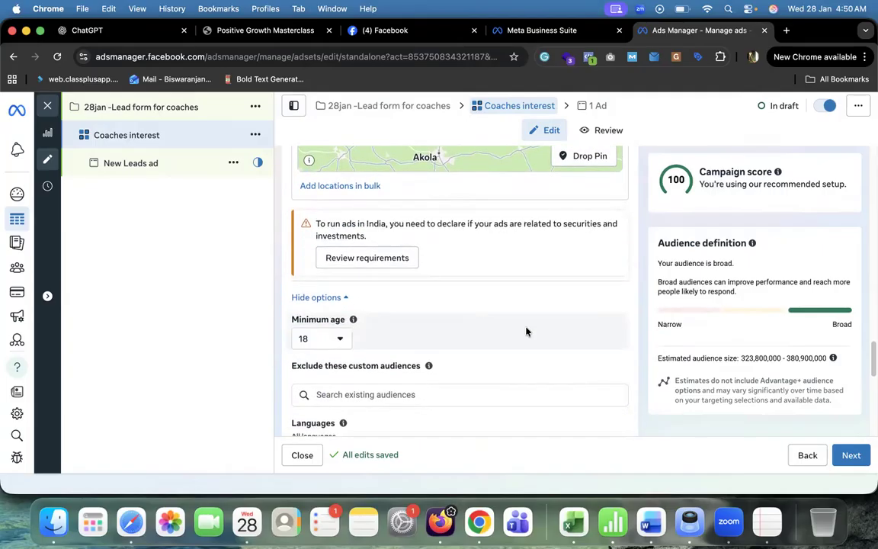
pyautogui.click(336, 338)
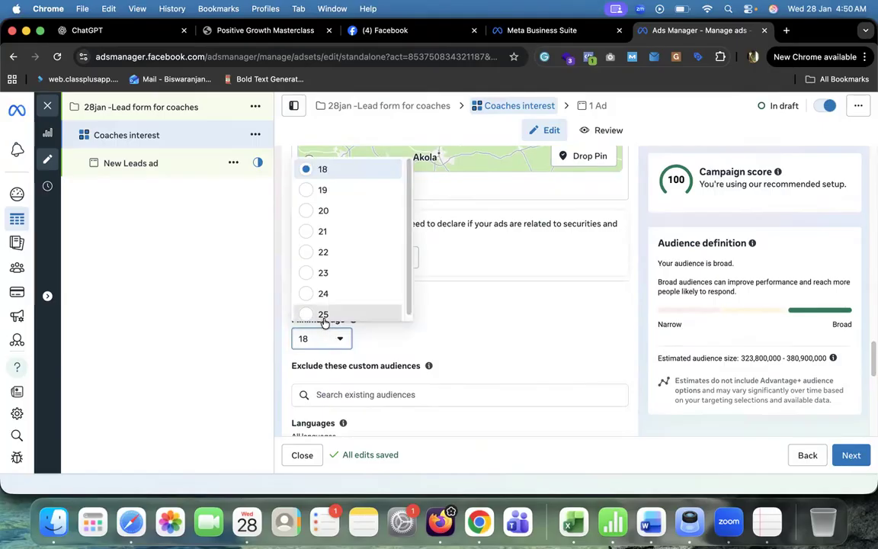
pyautogui.click(324, 316)
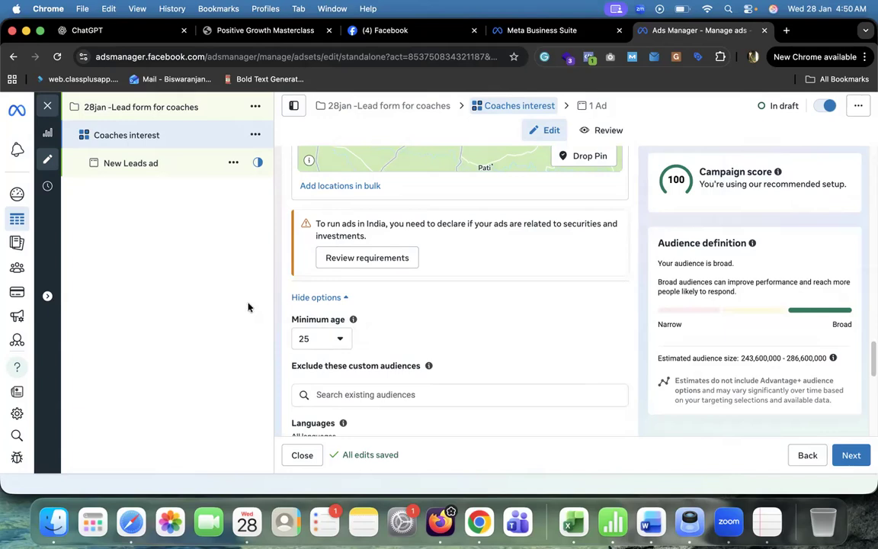
# Limit the audience languages to English (All)
pyautogui.scroll(-3, 515, 340)
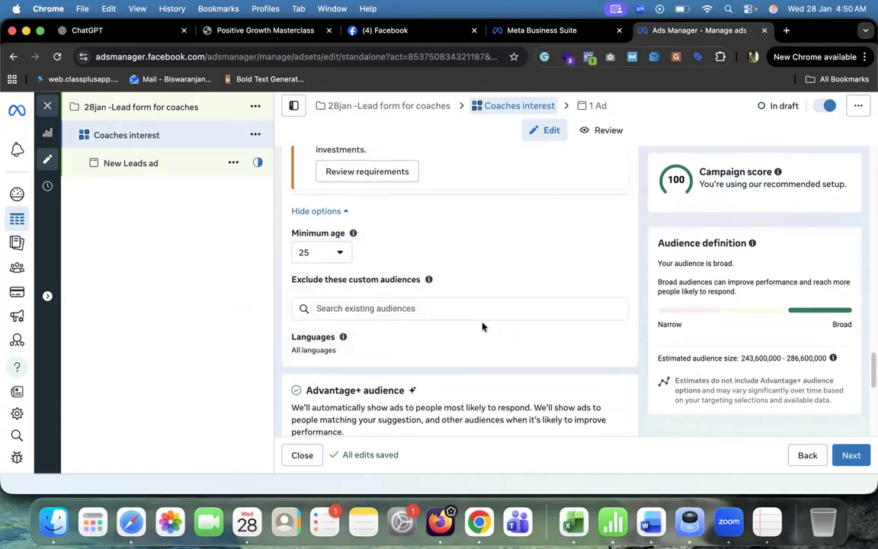
pyautogui.scroll(-1, 482, 326)
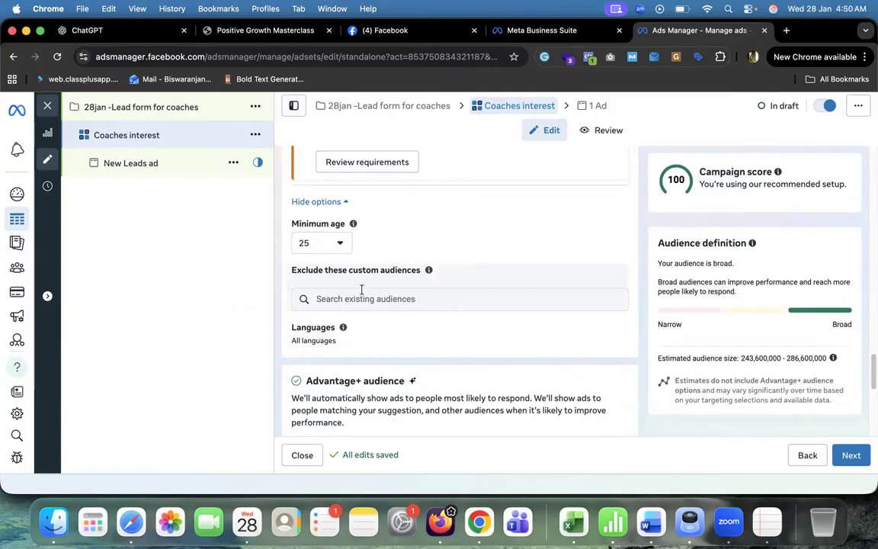
pyautogui.scroll(-1, 475, 333)
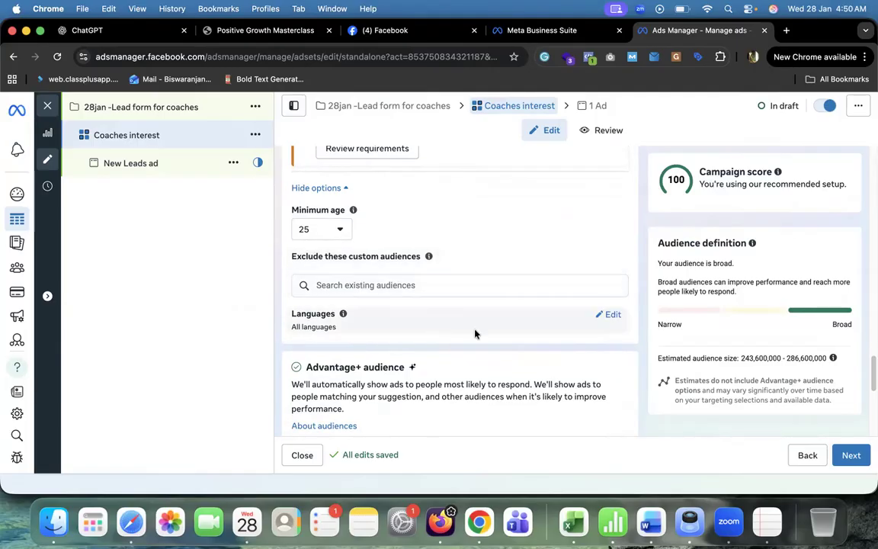
pyautogui.click(608, 322)
pyautogui.scroll(-5, 435, 272)
pyautogui.click(381, 217)
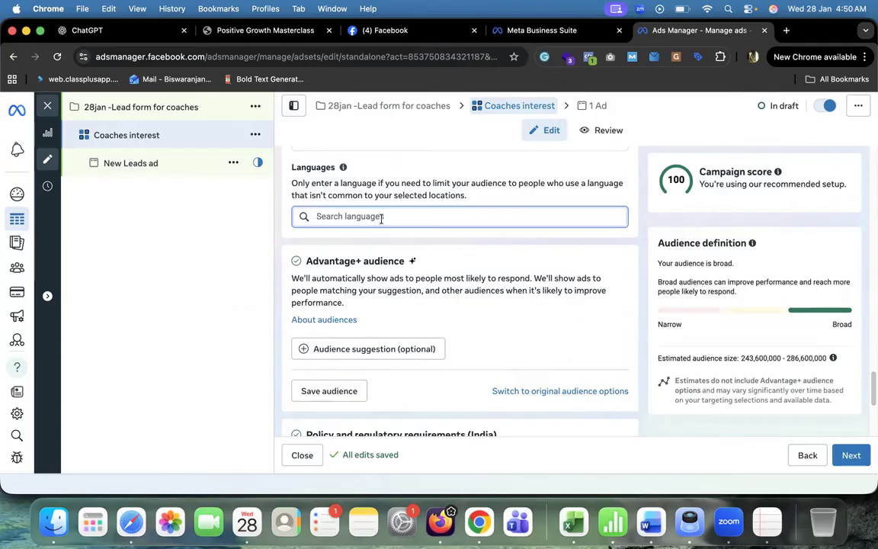
pyautogui.write('enflish')
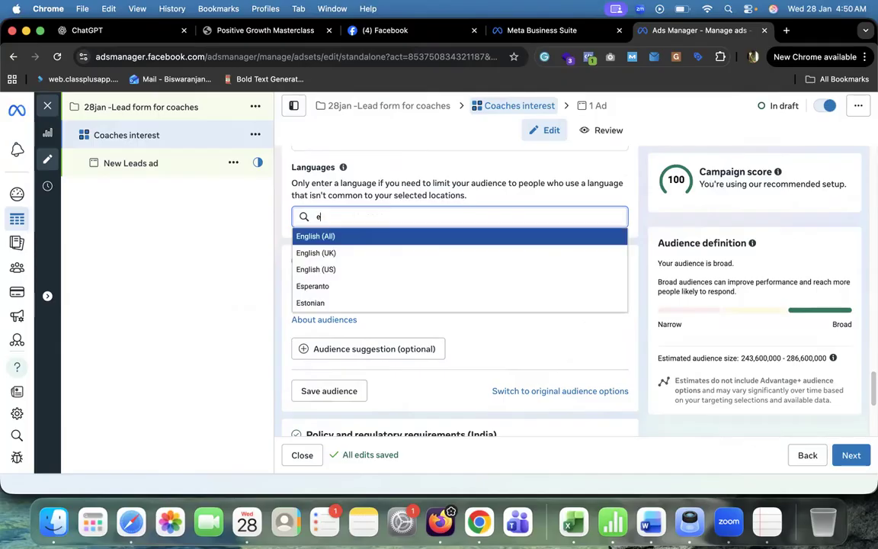
pyautogui.press('BackSpace')
pyautogui.press('BackSpace')
pyautogui.press('BackSpace')
pyautogui.press('BackSpace')
pyautogui.press('BackSpace')
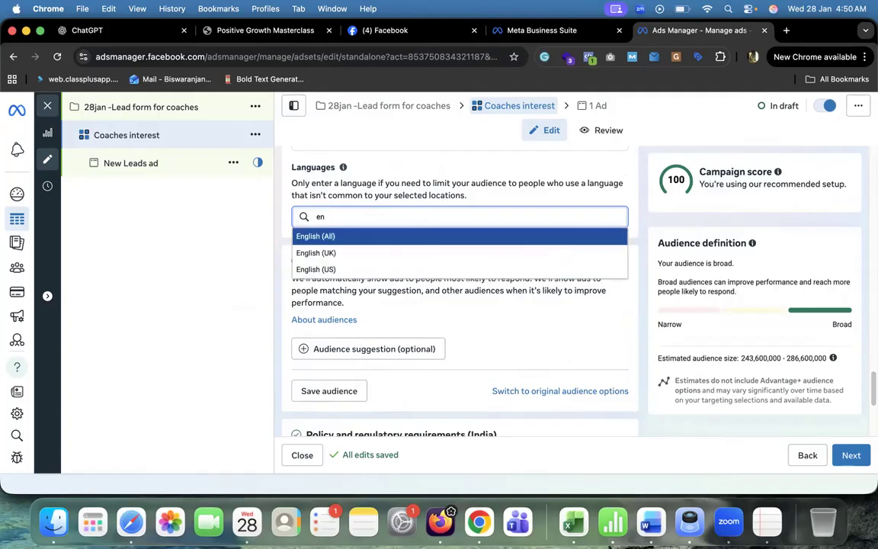
pyautogui.click(372, 237)
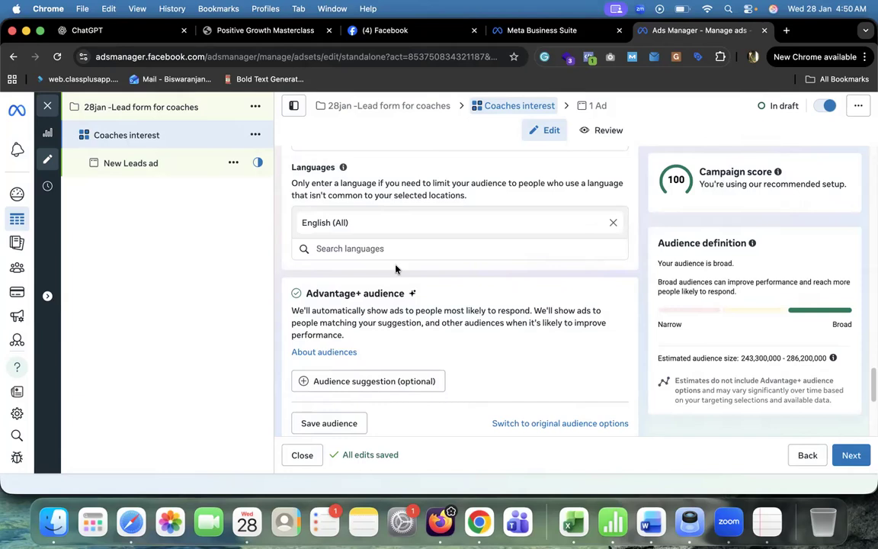
# Expand the optional audience suggestions under Advantage+ audience and review the custom audience, age, gender and detailed targeting settings
pyautogui.scroll(-2, 398, 270)
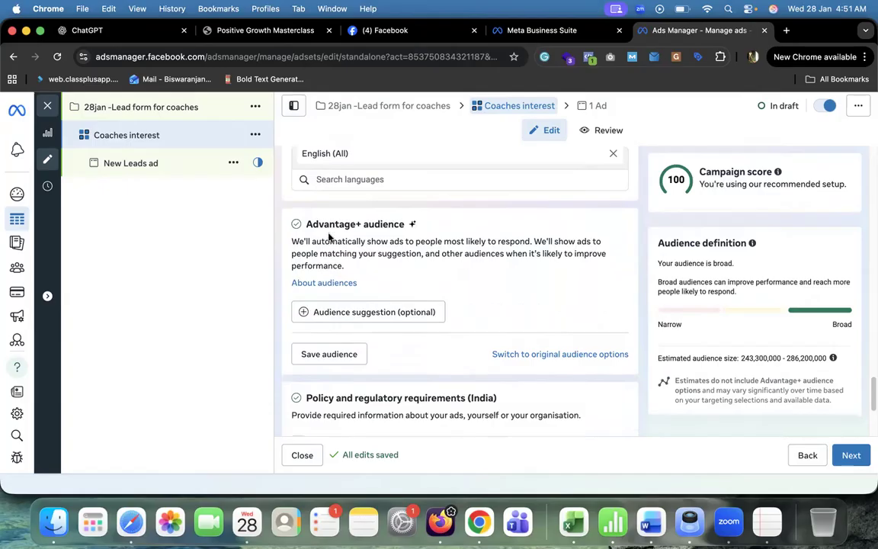
pyautogui.moveTo(306, 223); pyautogui.dragTo(405, 223)
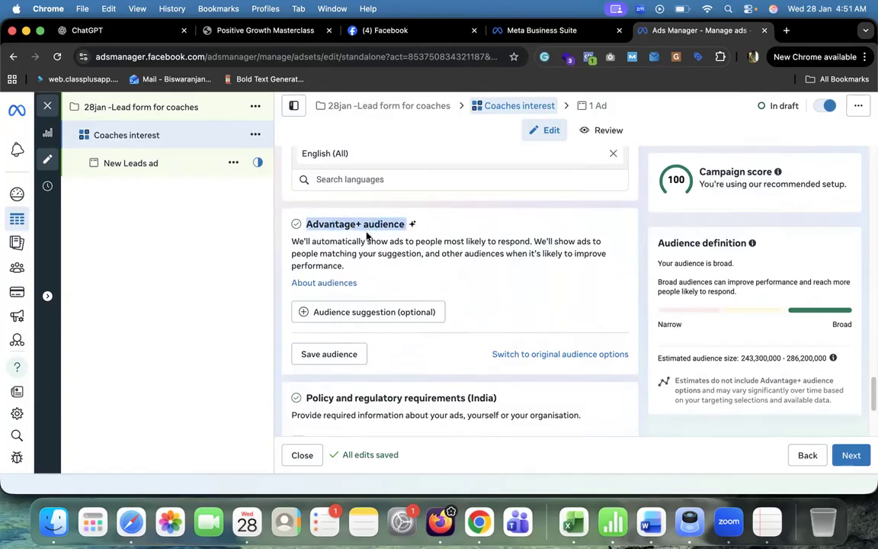
pyautogui.click(400, 314)
pyautogui.scroll(-1, 492, 272)
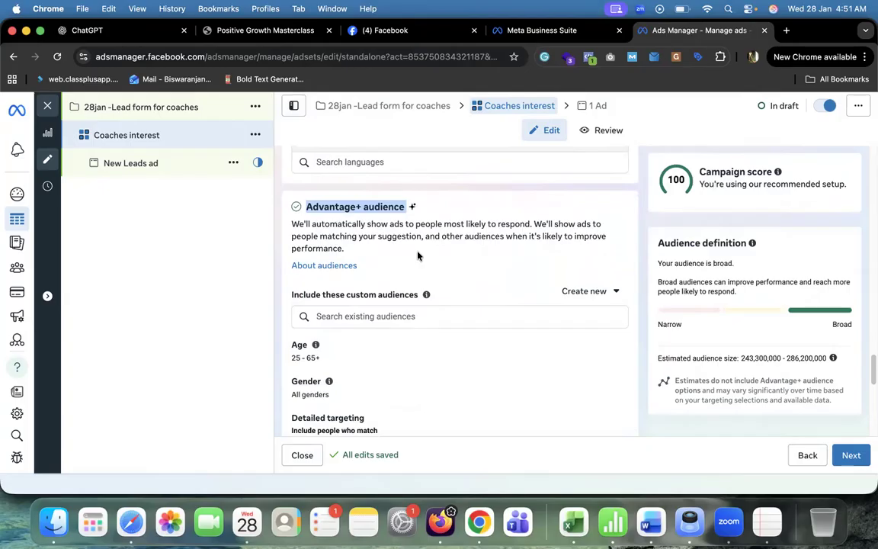
pyautogui.scroll(-1, 418, 256)
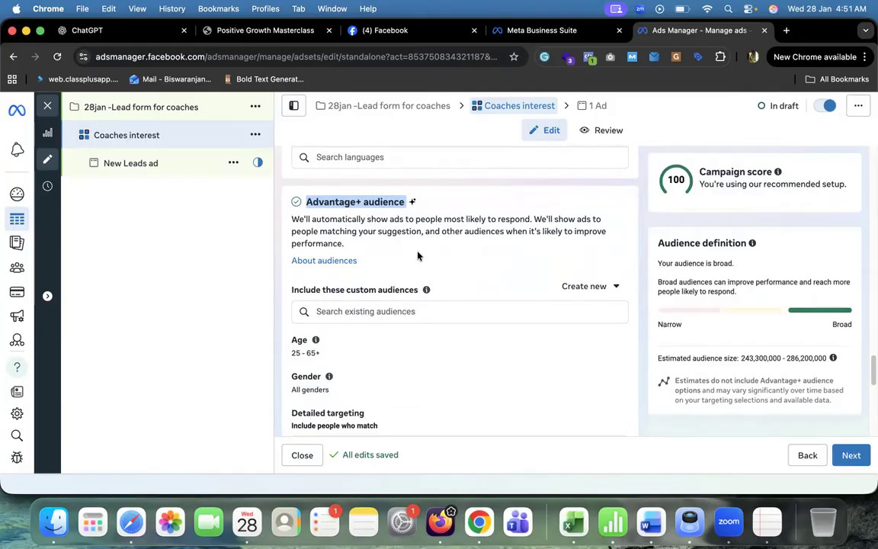
pyautogui.scroll(-5, 418, 256)
pyautogui.scroll(3, 393, 249)
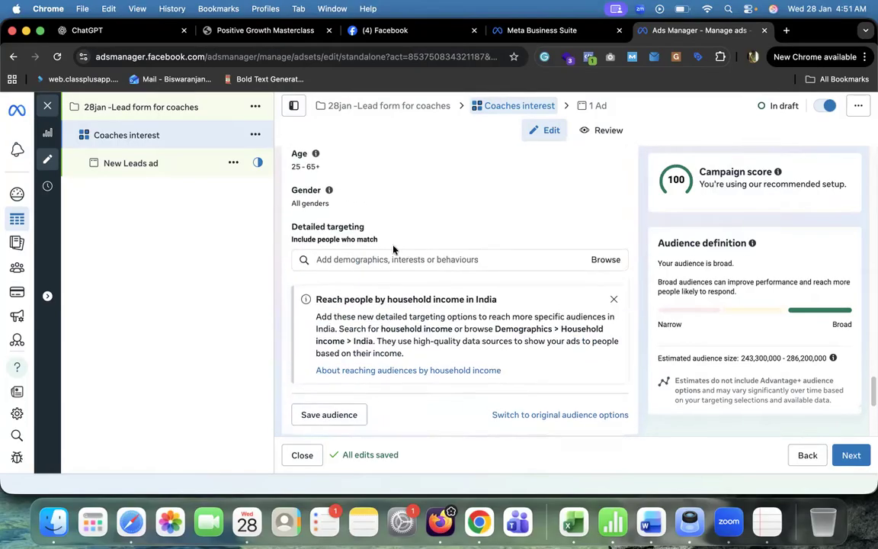
pyautogui.scroll(2, 382, 245)
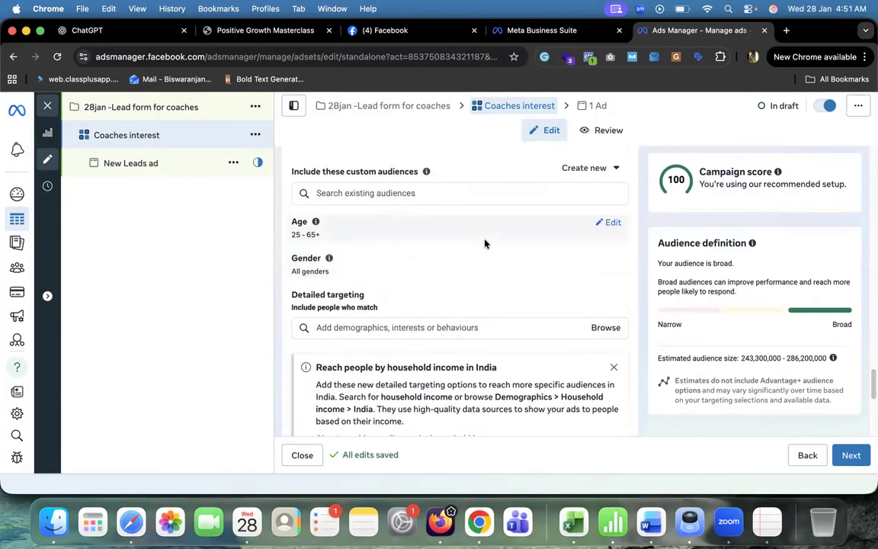
# Set the suggested age range of the Advantage+ audience to 30–60
pyautogui.click(610, 224)
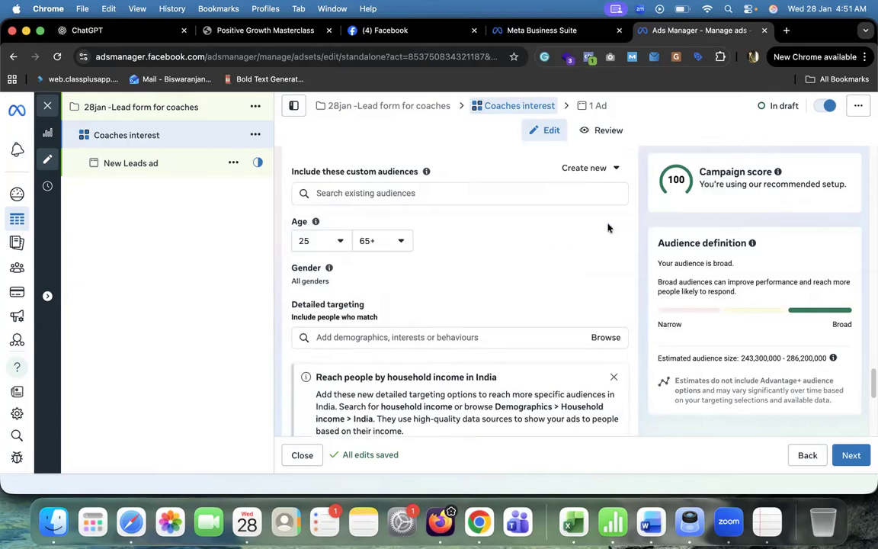
pyautogui.click(331, 243)
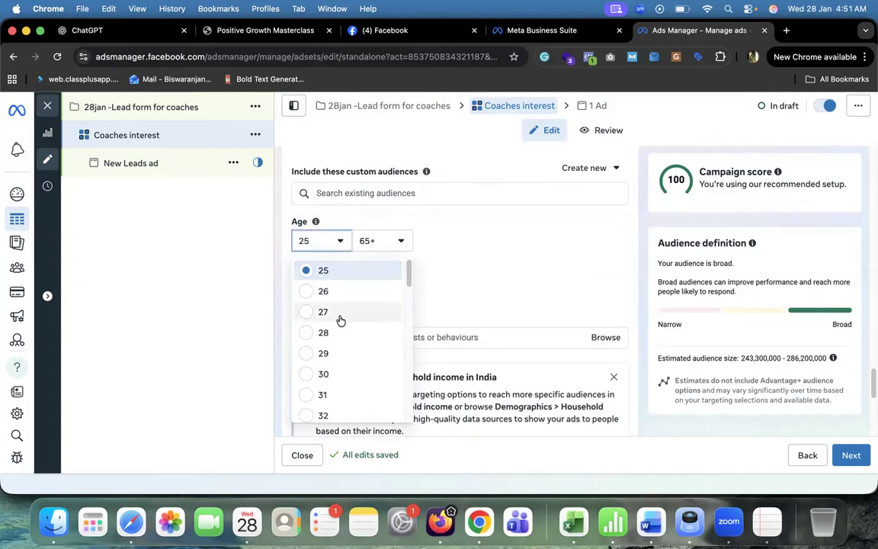
pyautogui.click(333, 373)
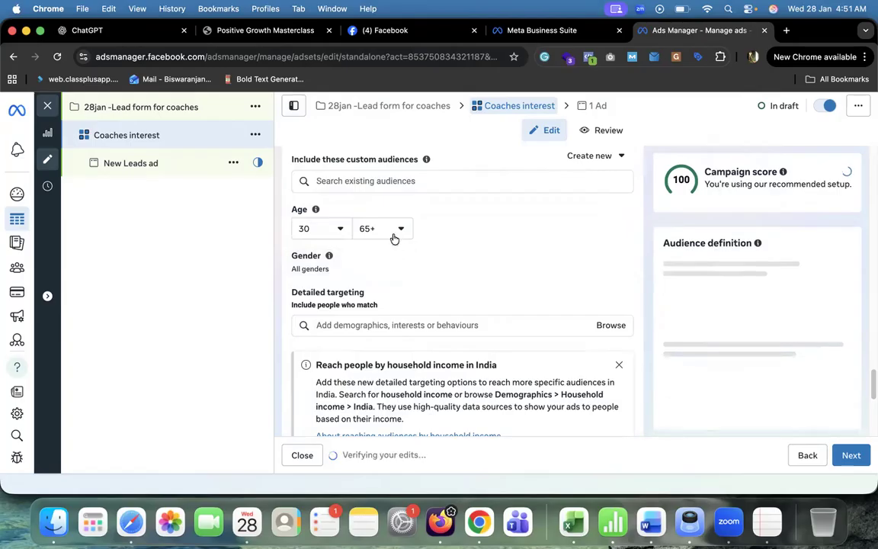
pyautogui.click(393, 236)
pyautogui.scroll(5, 381, 335)
pyautogui.scroll(-2, 381, 343)
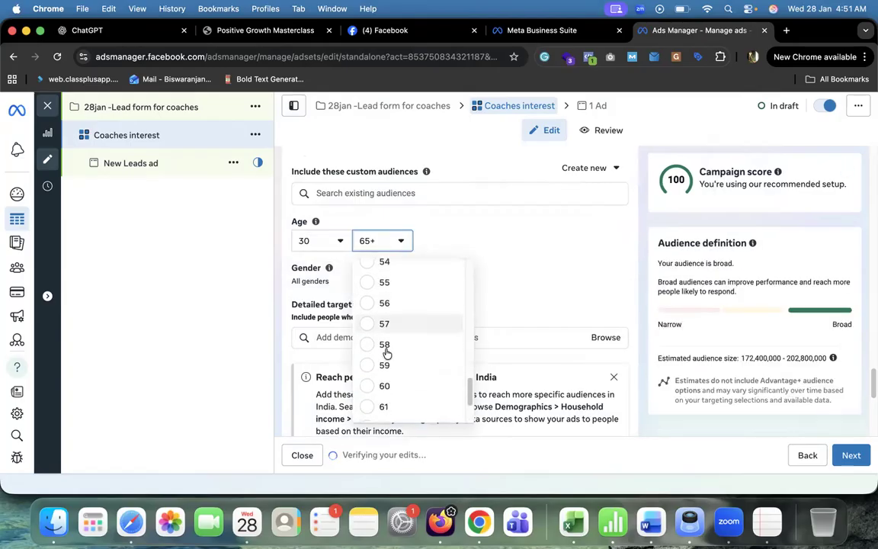
pyautogui.click(373, 363)
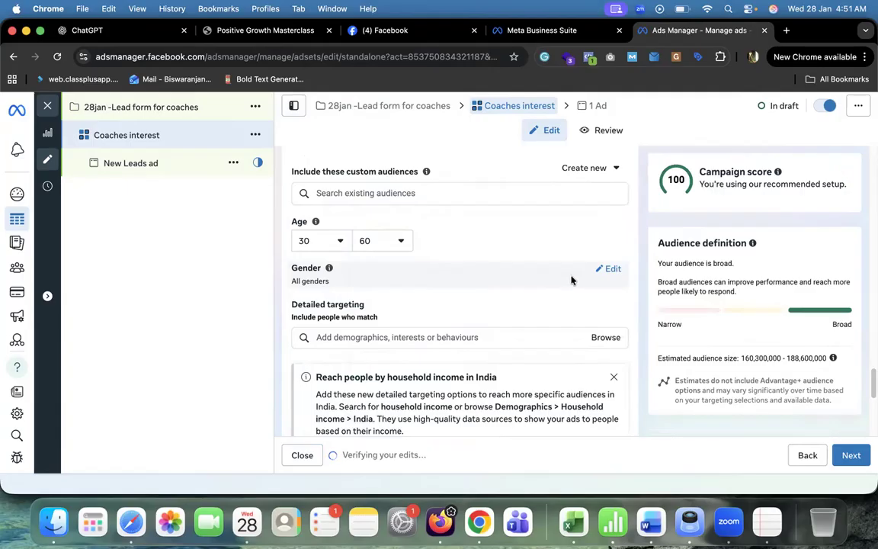
# Try the Men and Women options for the suggested gender and return the selection to All
pyautogui.click(609, 270)
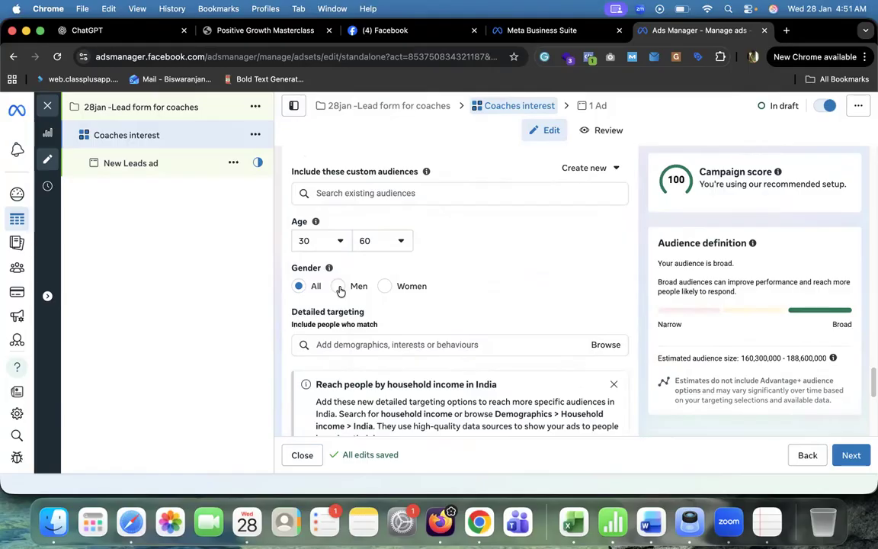
pyautogui.click(339, 288)
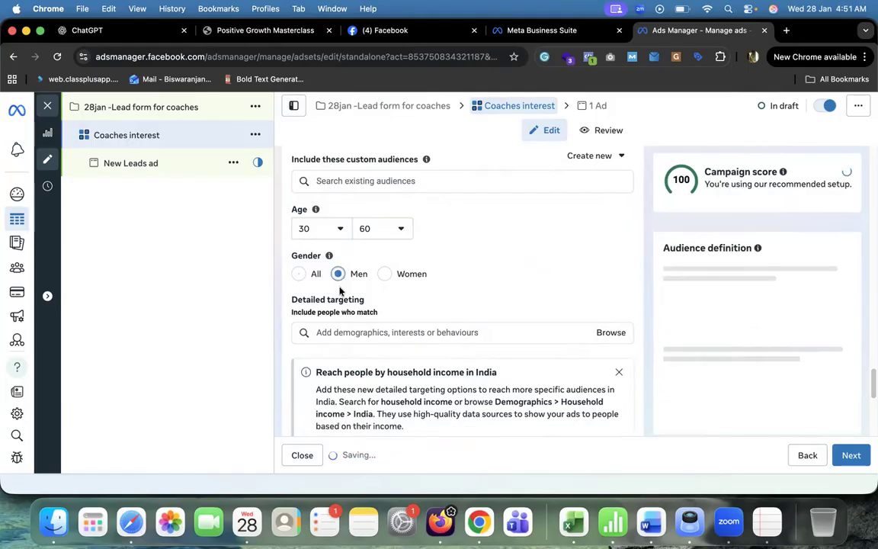
pyautogui.click(386, 286)
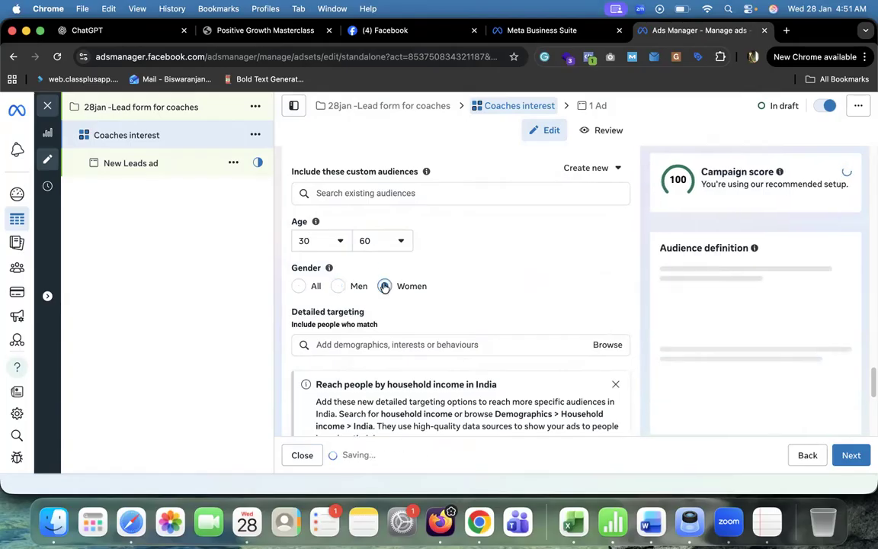
pyautogui.click(299, 286)
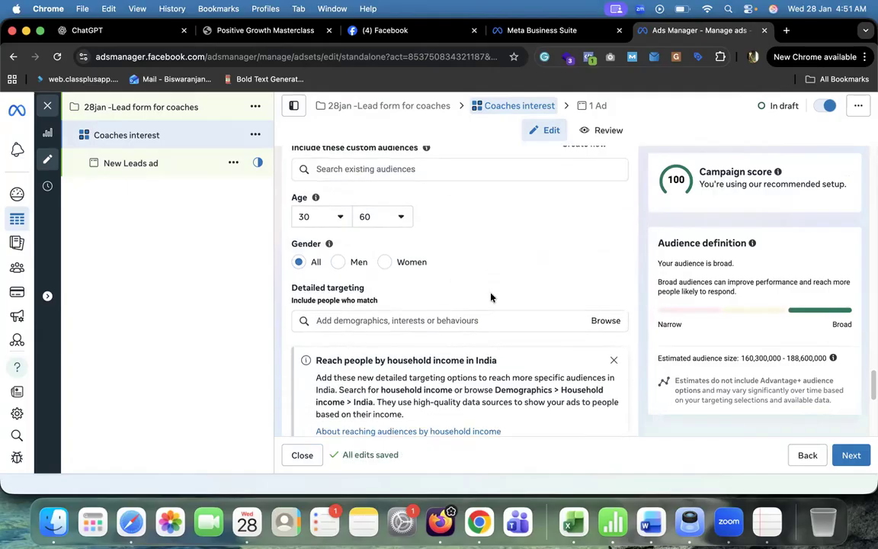
# Dismiss the notice about reaching people by household income under Detailed targeting
pyautogui.scroll(-3, 490, 298)
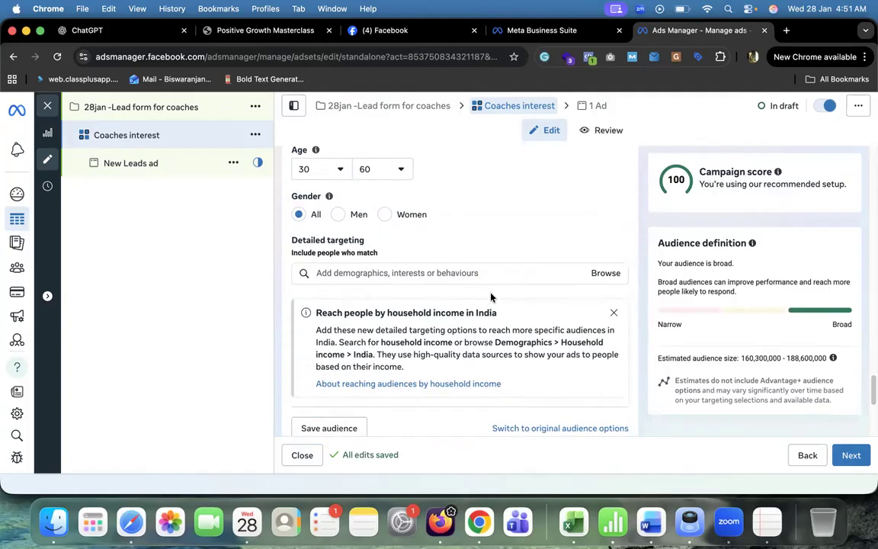
pyautogui.click(372, 273)
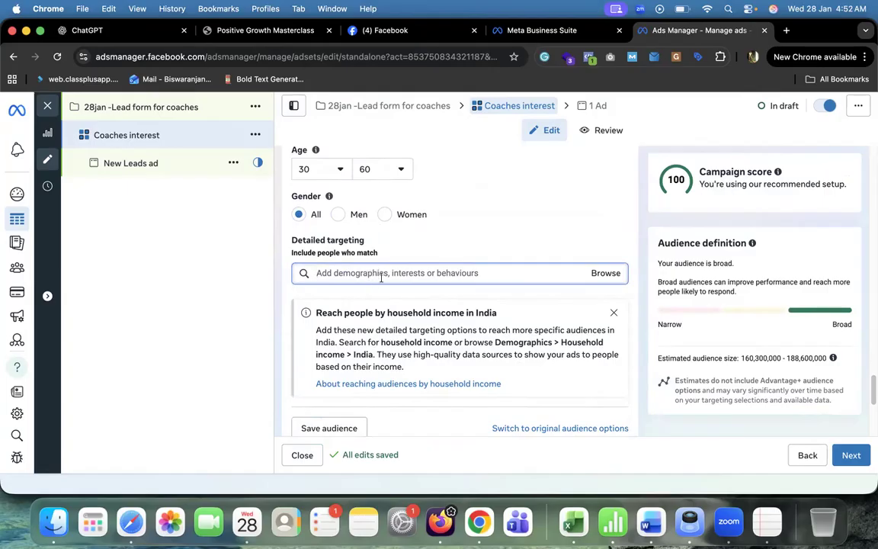
pyautogui.click(613, 312)
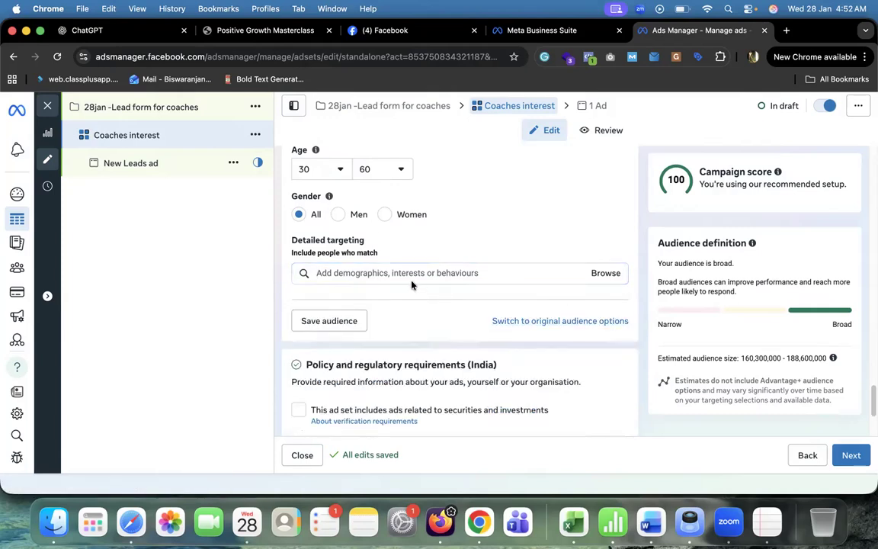
# Search the detailed targeting options for "performance" and close the suggestions without choosing one
pyautogui.click(389, 274)
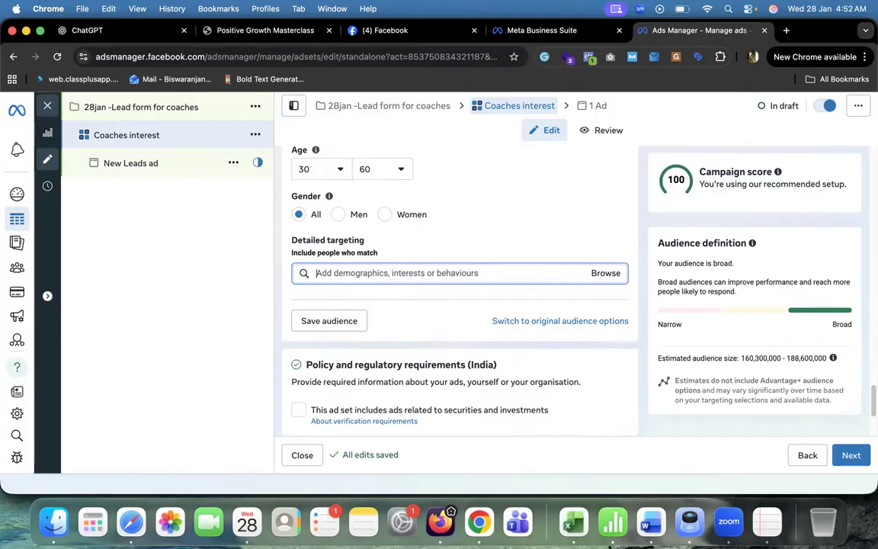
pyautogui.write('performance')
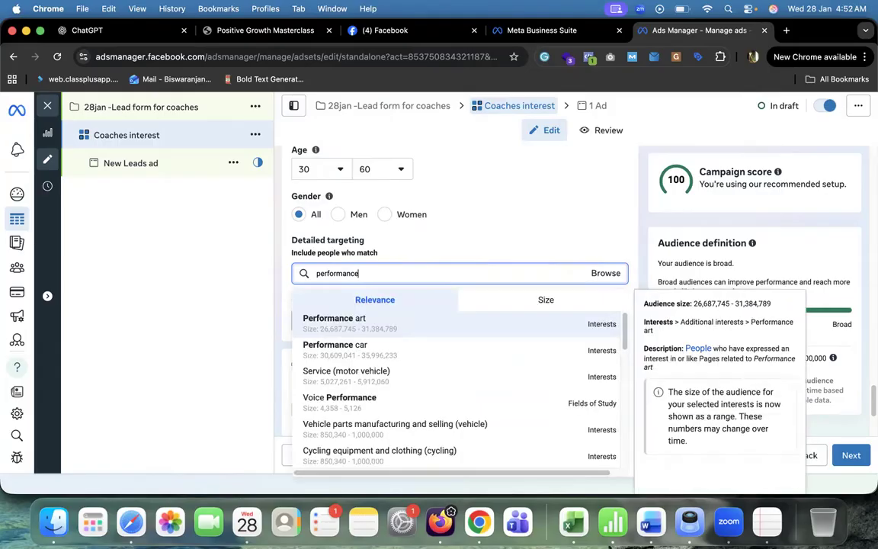
pyautogui.click(245, 275)
# Search the detailed targeting options for "performance marketing" and clear the search without choosing a suggestion
pyautogui.click(402, 273)
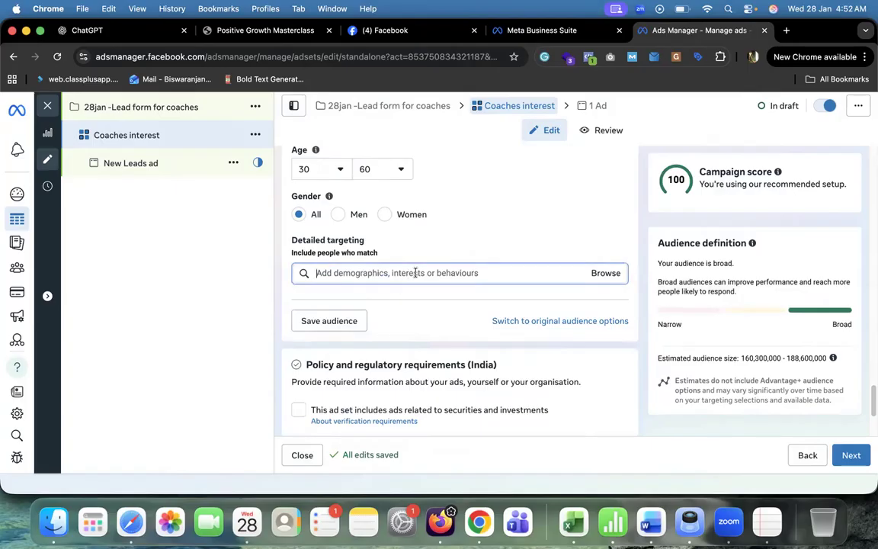
pyautogui.write('pero')
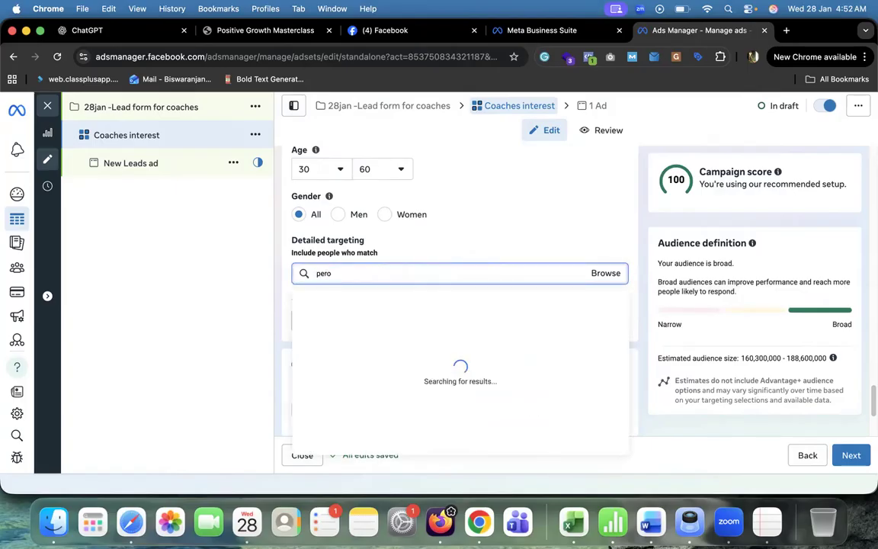
pyautogui.write('rma')
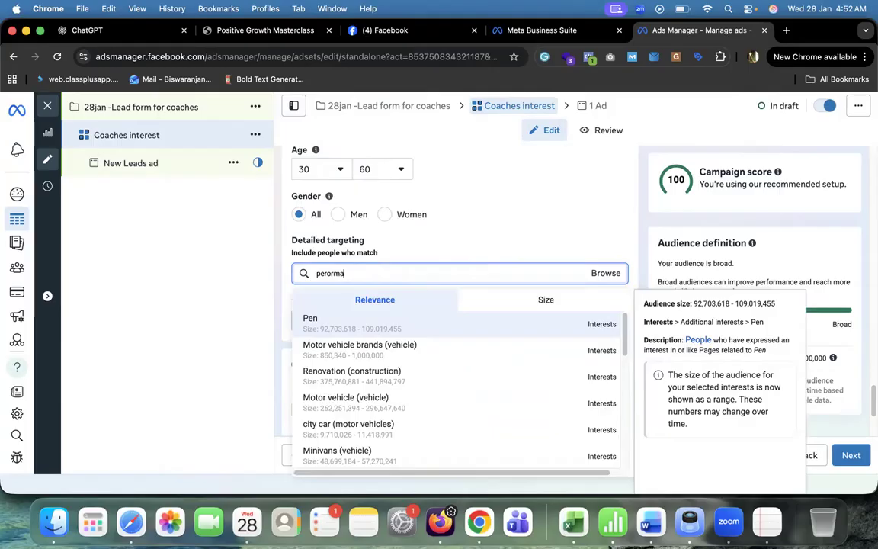
pyautogui.write('nce marketing')
pyautogui.press('BackSpace')
pyautogui.press('BackSpace')
pyautogui.press('BackSpace')
pyautogui.press('BackSpace')
pyautogui.press('BackSpace')
pyautogui.press('BackSpace')
pyautogui.press('BackSpace')
pyautogui.press('BackSpace')
pyautogui.press('BackSpace')
pyautogui.press('BackSpace')
pyautogui.press('BackSpace')
pyautogui.press('BackSpace')
pyautogui.press('BackSpace')
pyautogui.press('BackSpace')
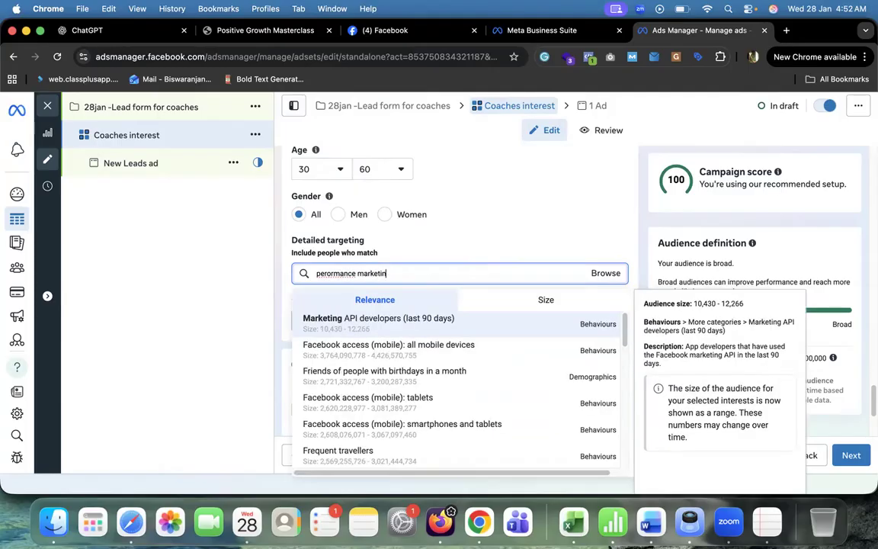
pyautogui.press('BackSpace')
pyautogui.press('BackSpace')
pyautogui.press('BackSpace')
pyautogui.press('BackSpace')
pyautogui.press('BackSpace')
pyautogui.press('BackSpace')
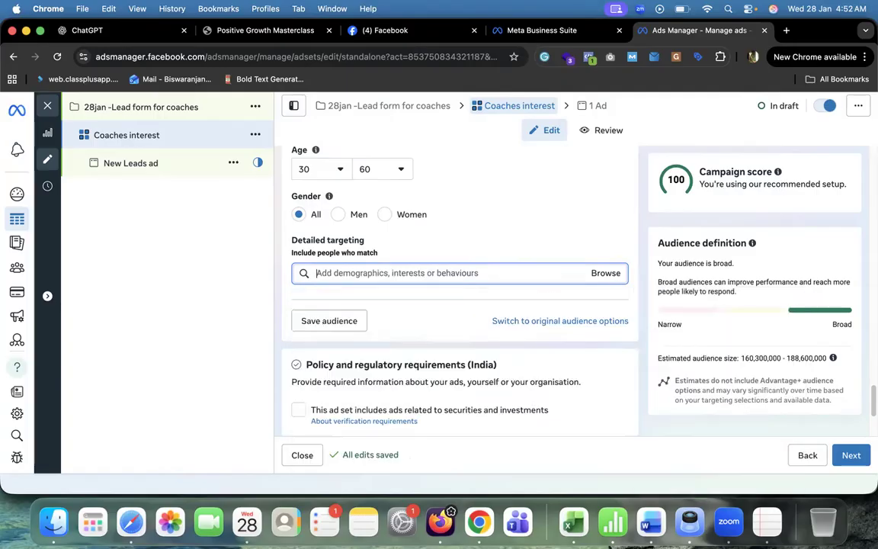
# Search the detailed targeting options for lead generation and add the interest "lead generation (marketing)"
pyautogui.write('lead')
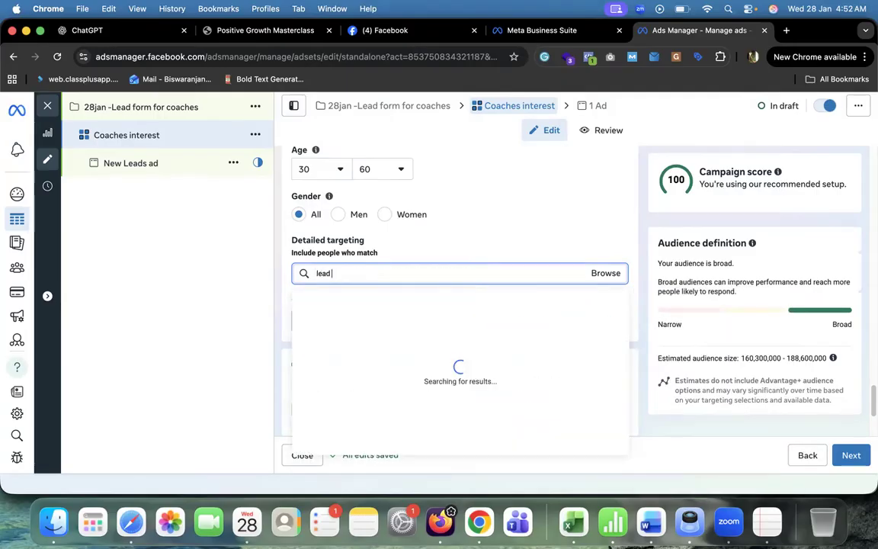
pyautogui.write(' genearation')
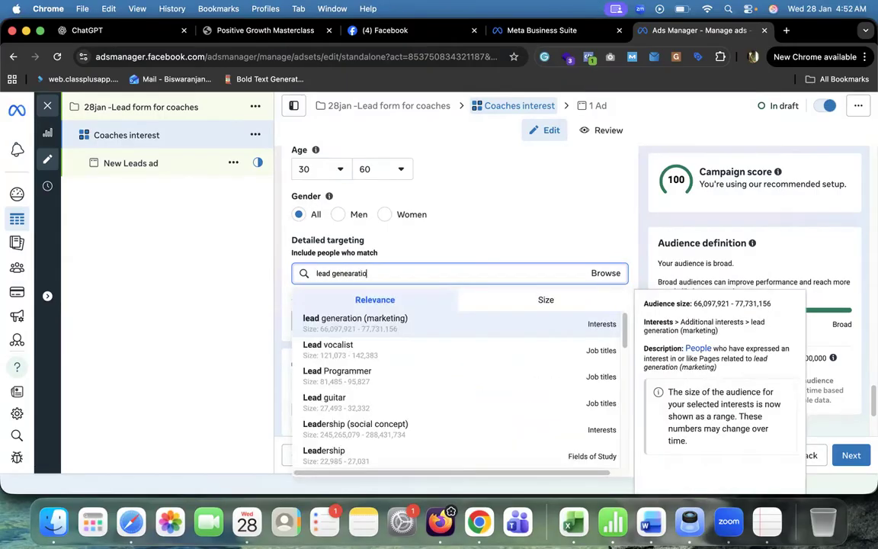
pyautogui.press('BackSpace')
pyautogui.press('BackSpace')
pyautogui.press('BackSpace')
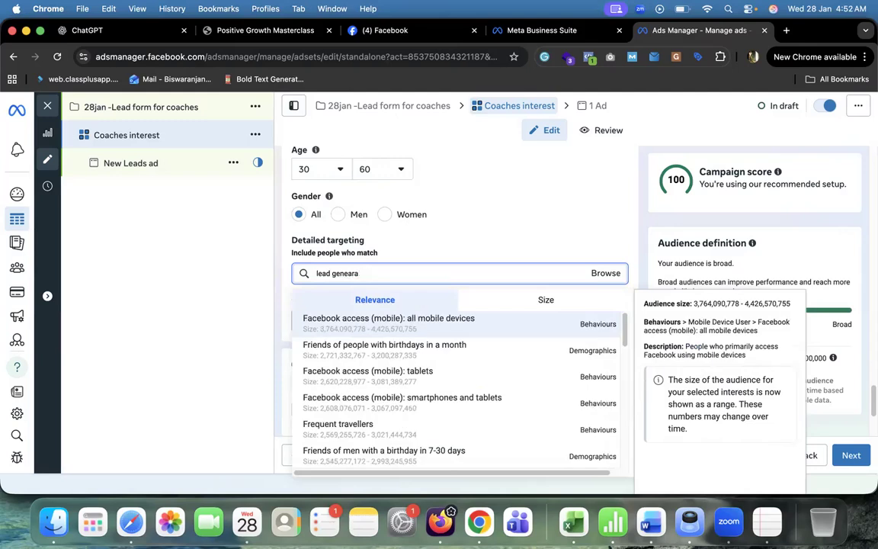
pyautogui.press('BackSpace')
pyautogui.press('BackSpace')
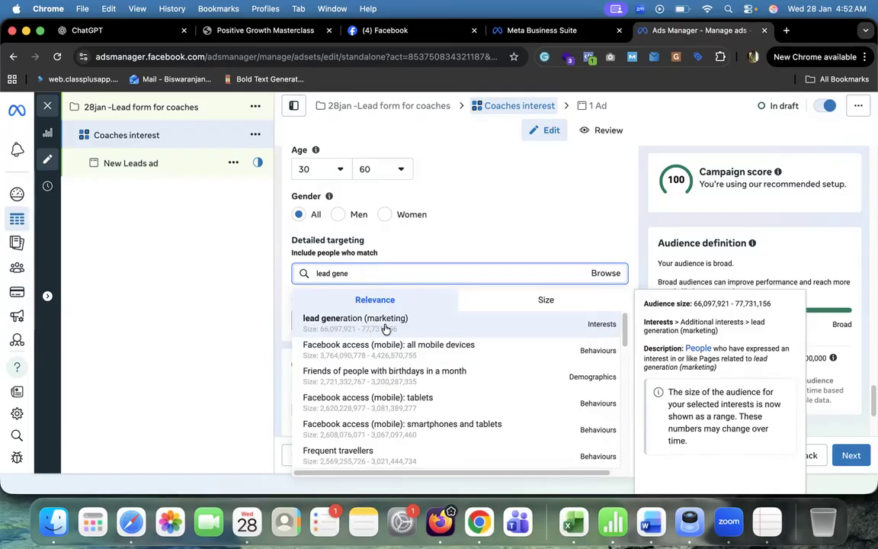
pyautogui.click(385, 328)
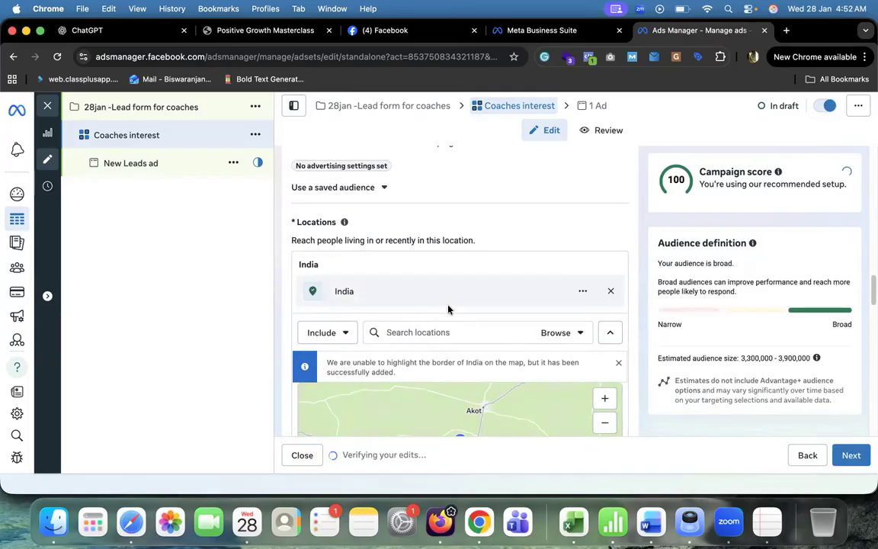
# Examine the ad set's audience settings, from the locations and audience controls down to the detailed targeting and placements
pyautogui.scroll(-3, 447, 309)
pyautogui.scroll(-5, 449, 341)
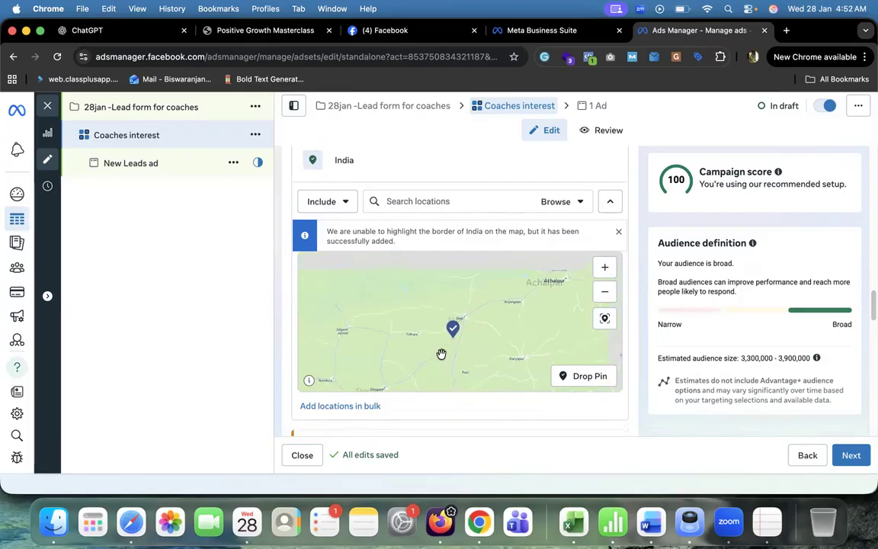
pyautogui.scroll(-1, 446, 391)
pyautogui.scroll(-3, 374, 367)
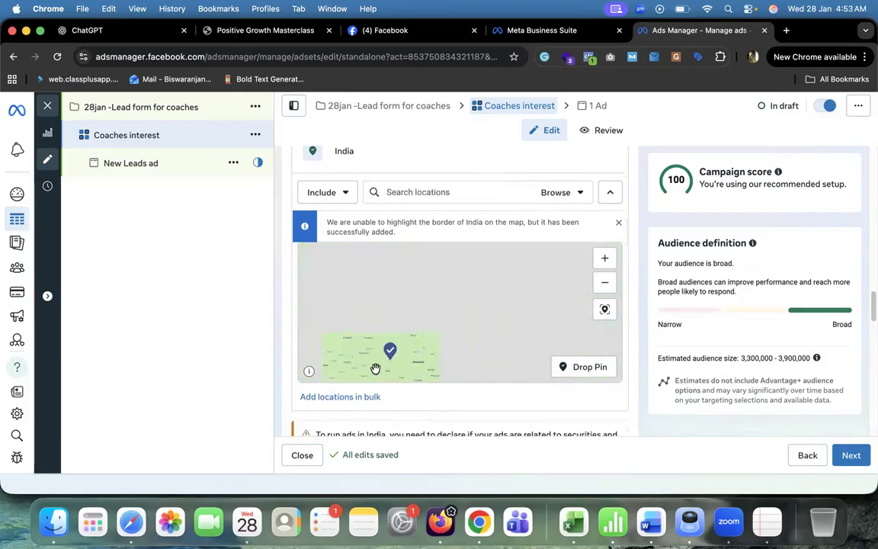
pyautogui.scroll(-5, 477, 394)
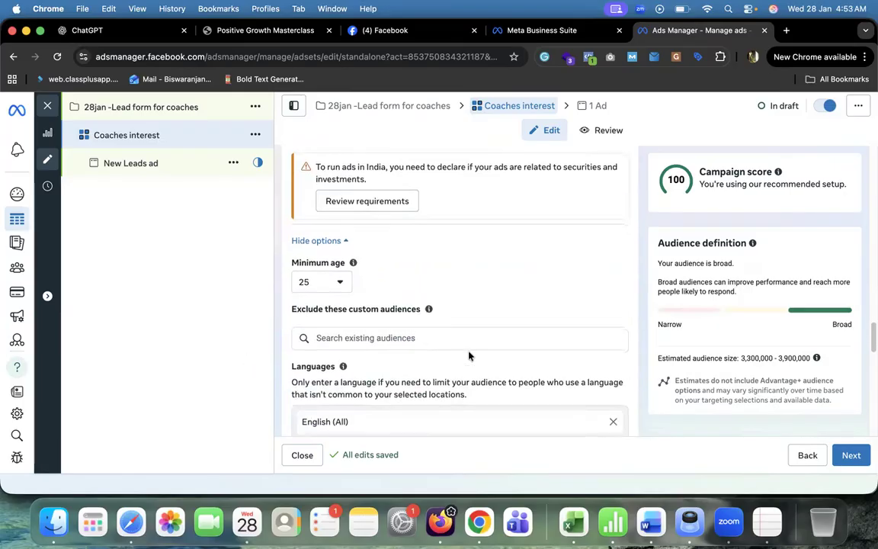
pyautogui.scroll(-5, 487, 368)
pyautogui.scroll(-3, 465, 350)
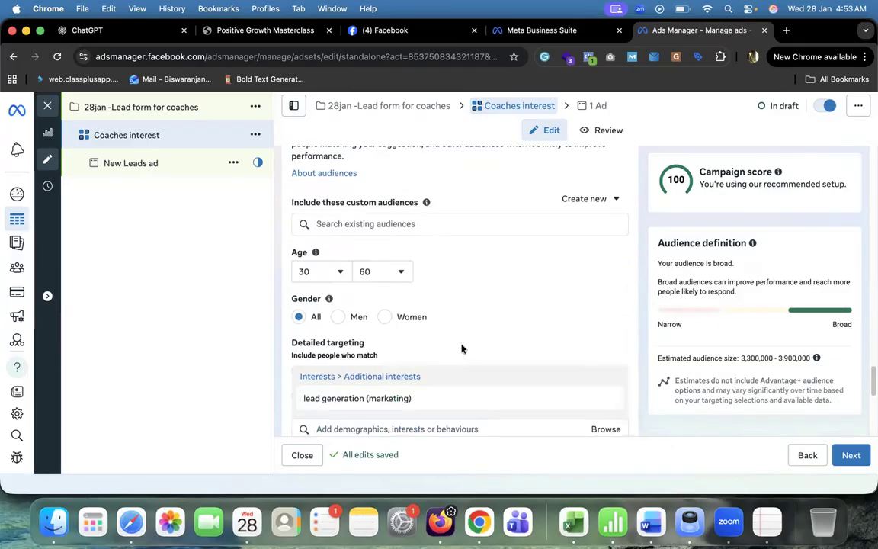
pyautogui.scroll(-5, 460, 346)
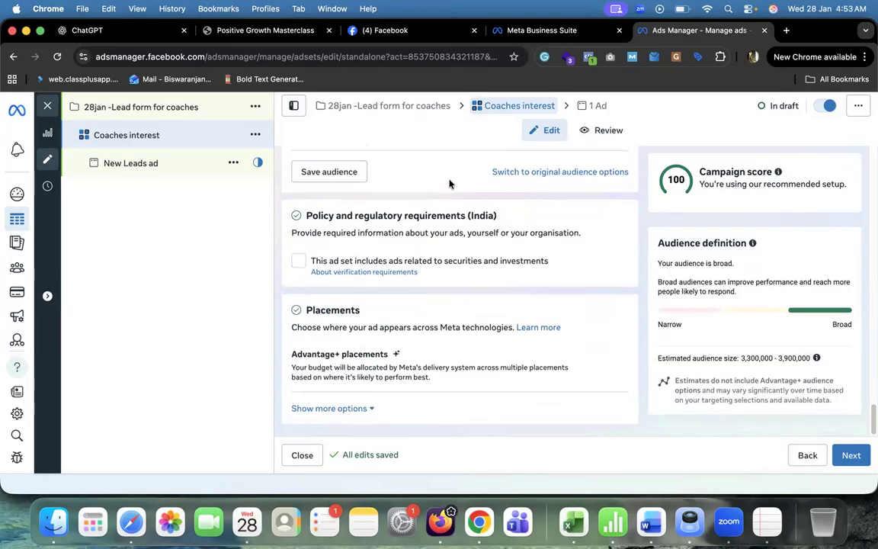
pyautogui.scroll(2, 373, 253)
pyautogui.scroll(4, 394, 254)
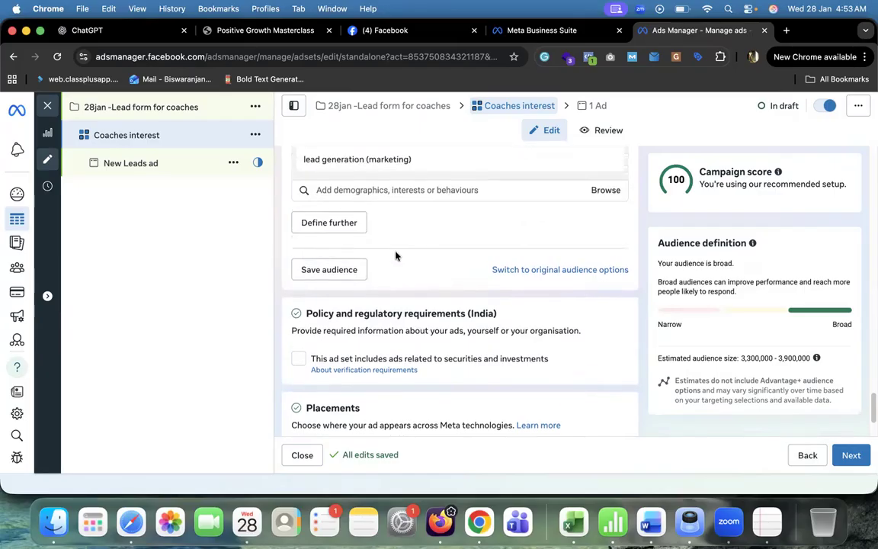
pyautogui.moveTo(389, 275)
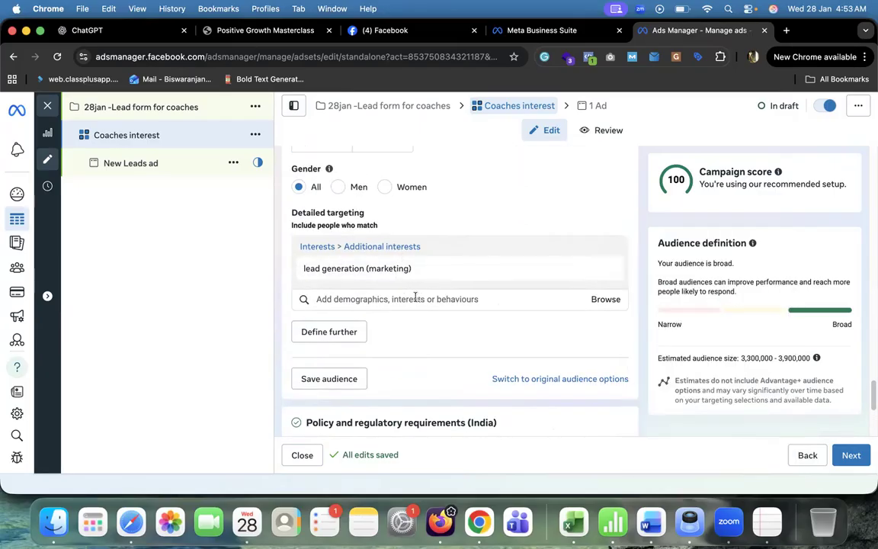
pyautogui.click(407, 299)
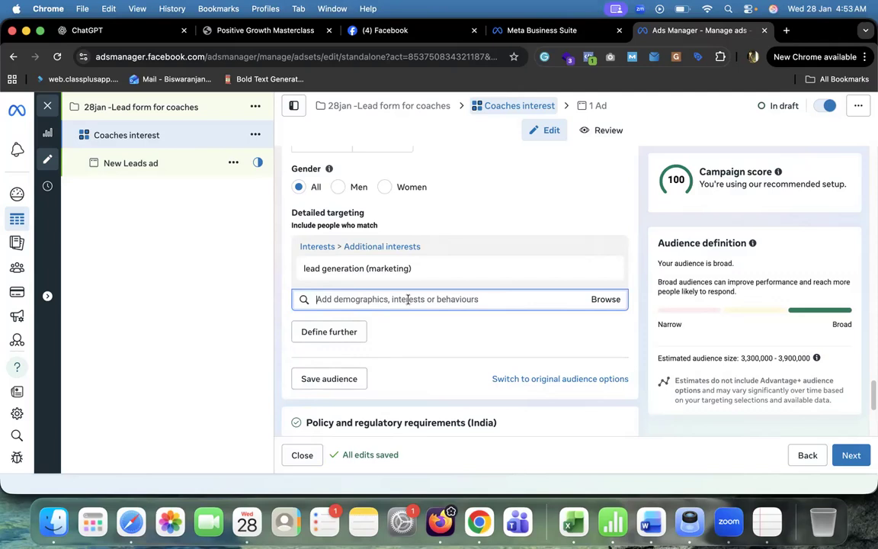
pyautogui.scroll(-1, 411, 305)
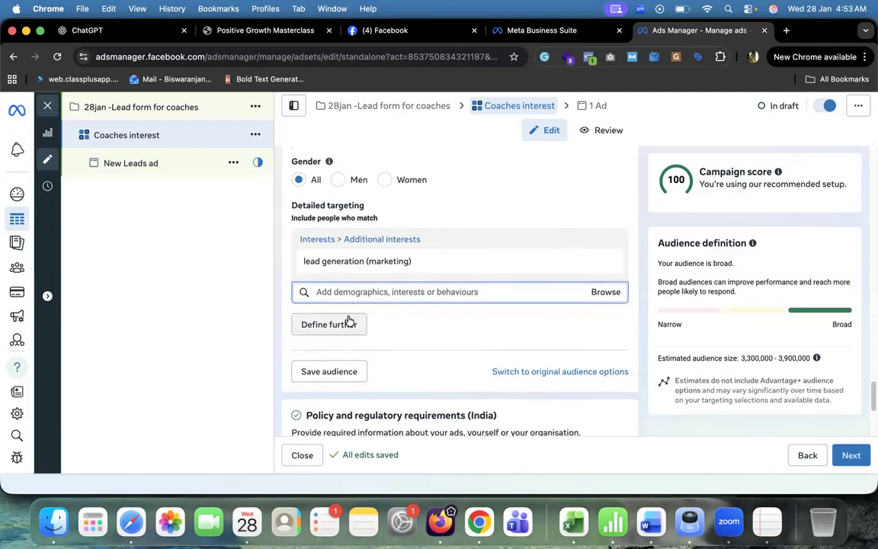
# Expand the additional placement options and switch the ad set from Advantage+ placements to Manual placements
pyautogui.scroll(-5, 442, 330)
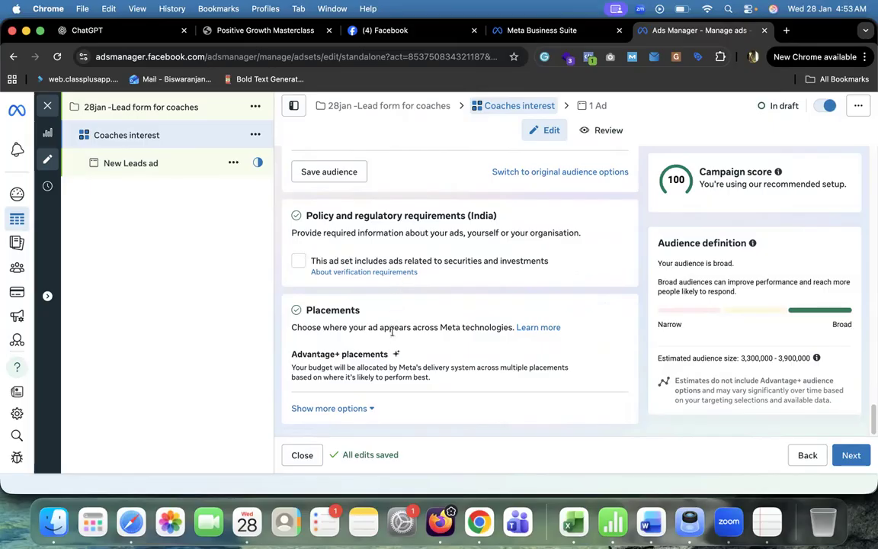
pyautogui.click(350, 407)
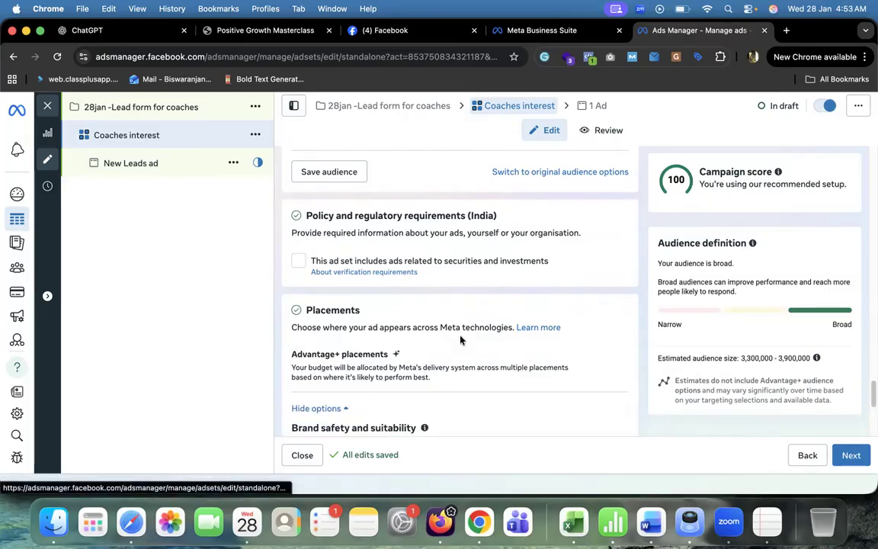
pyautogui.scroll(-3, 457, 320)
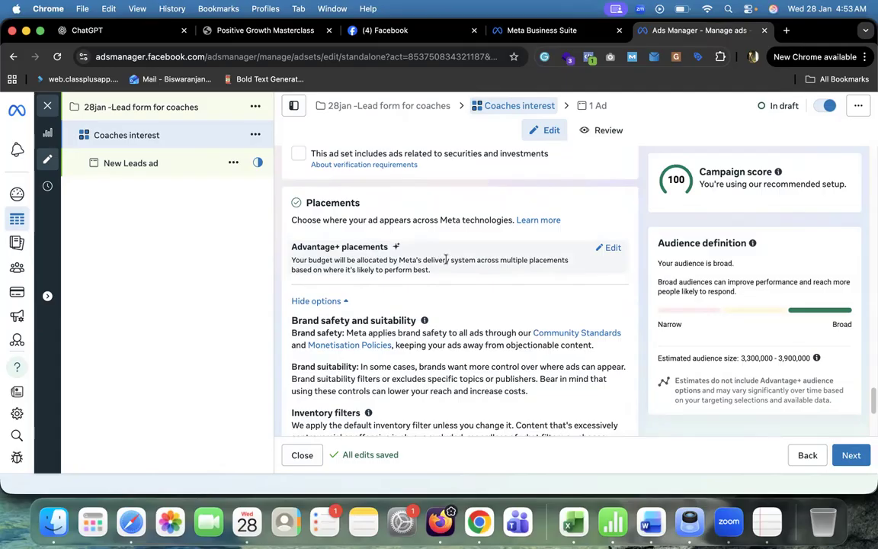
pyautogui.click(611, 249)
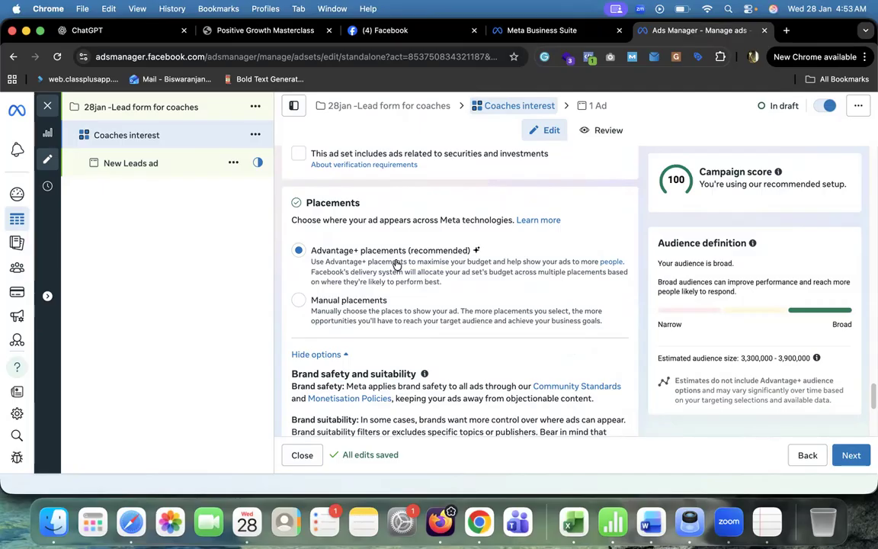
pyautogui.click(332, 302)
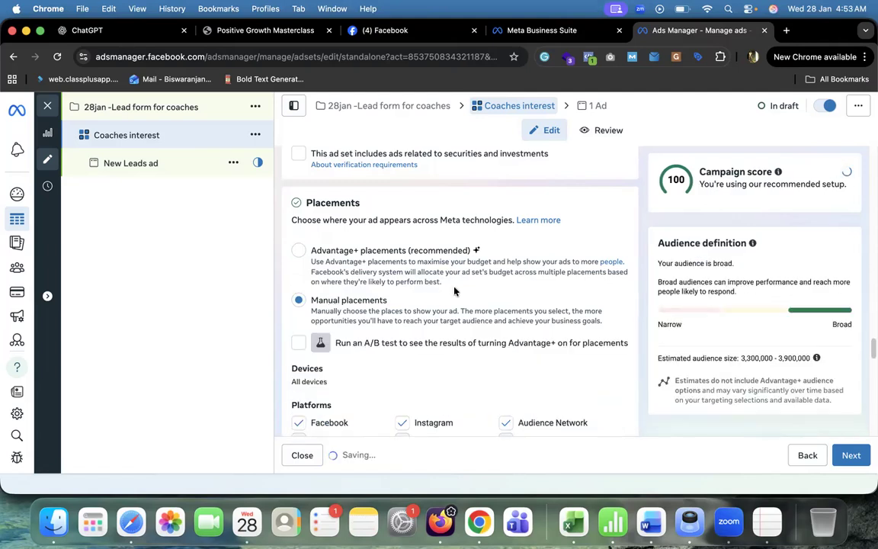
# Limit the devices for the manual placements to Mobile by deselecting Desktop
pyautogui.scroll(-1, 475, 285)
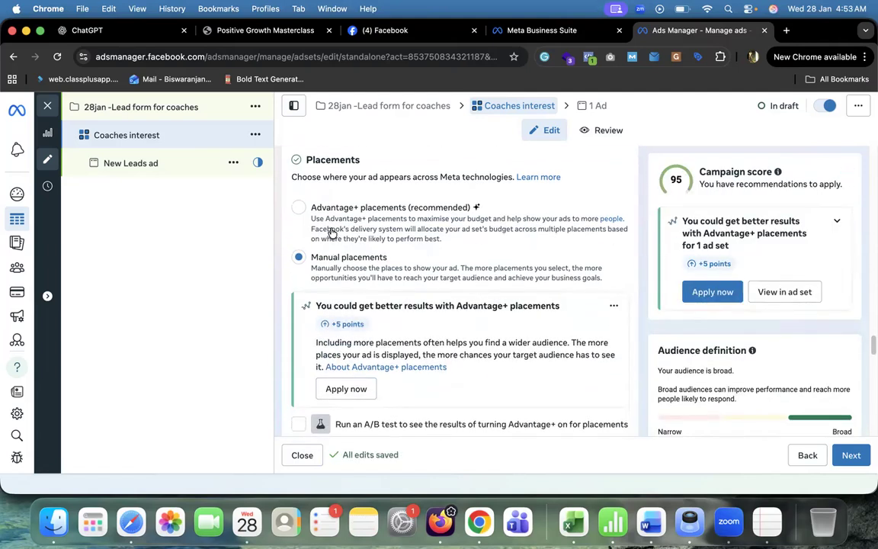
pyautogui.scroll(-2, 431, 245)
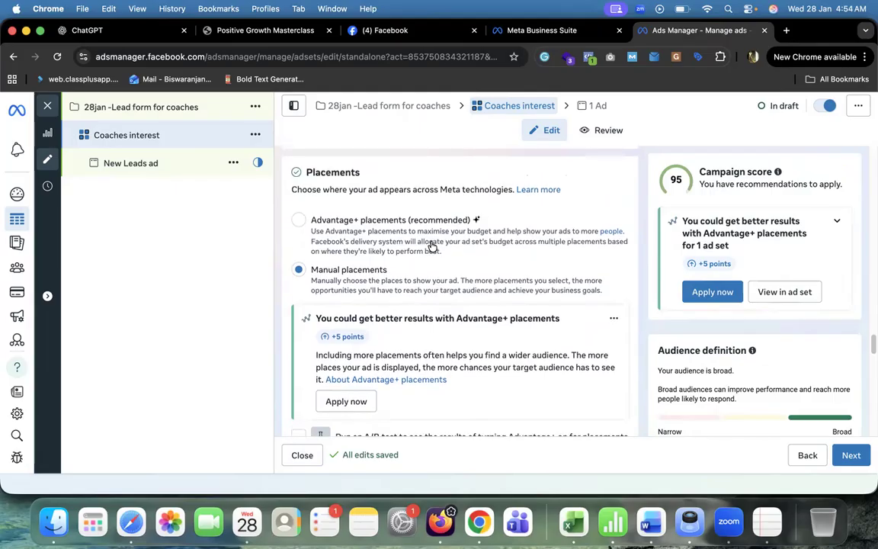
pyautogui.scroll(-5, 431, 245)
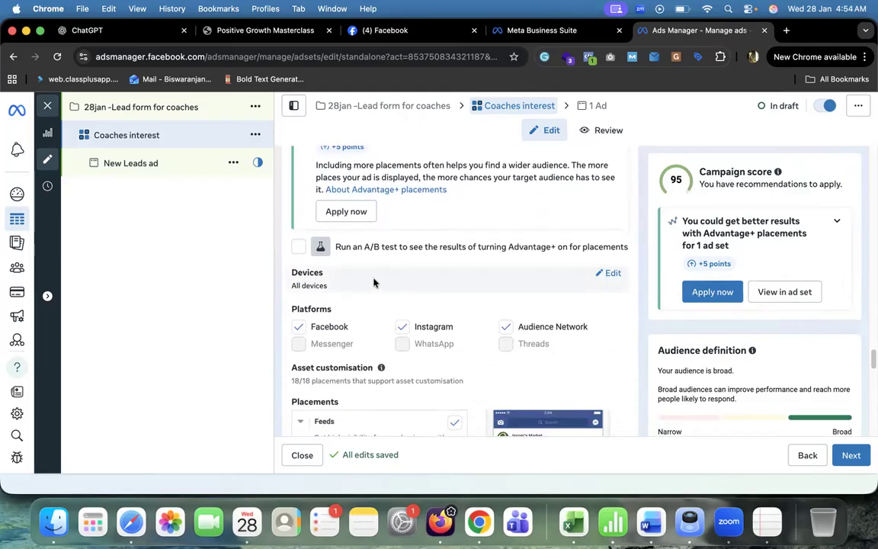
pyautogui.click(604, 276)
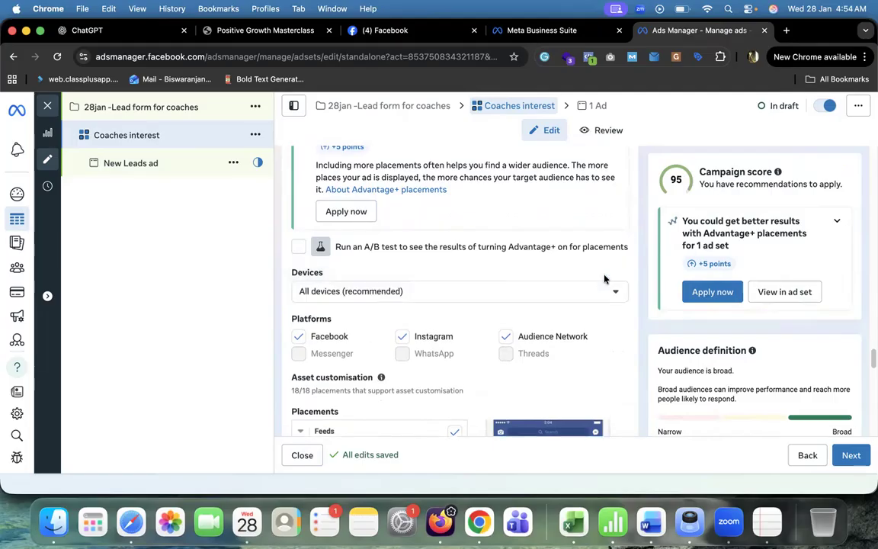
pyautogui.click(336, 291)
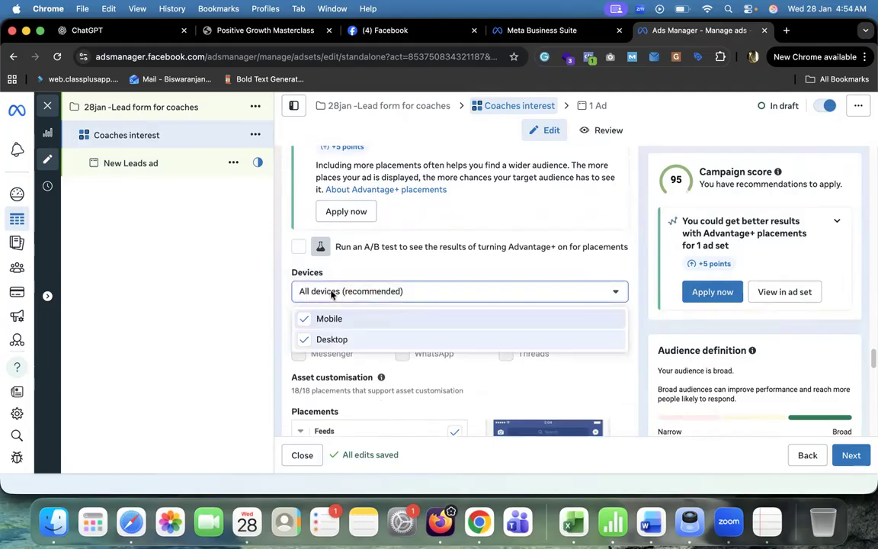
pyautogui.click(304, 339)
pyautogui.click(239, 298)
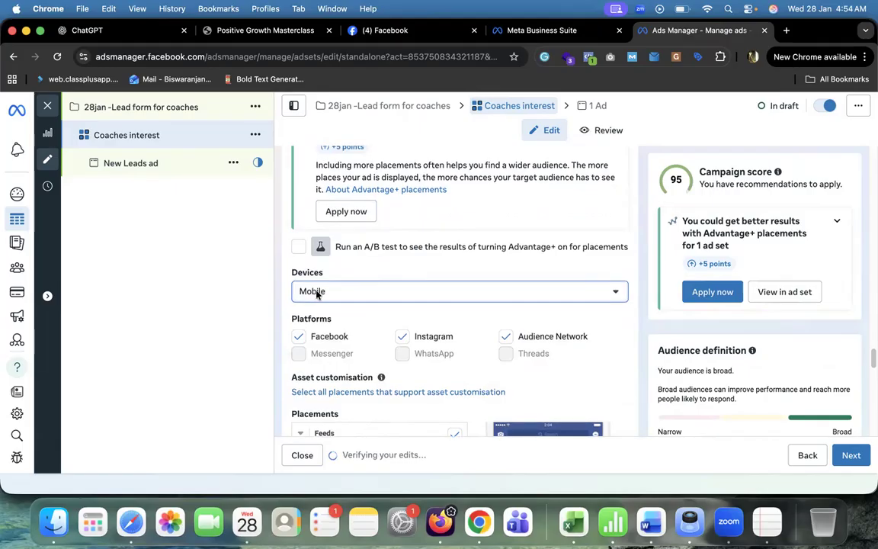
# Exclude Audience Network from the placement platforms, keeping Facebook and Instagram selected
pyautogui.scroll(-2, 372, 273)
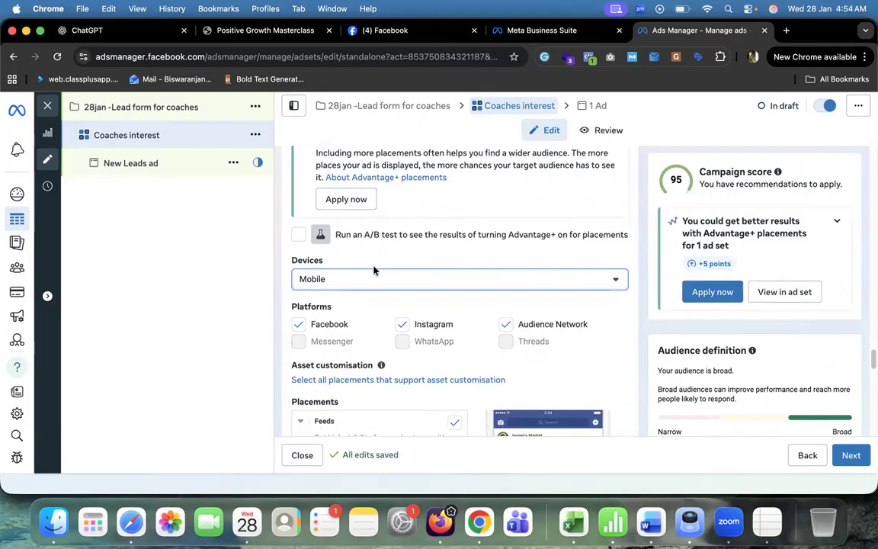
pyautogui.scroll(-2, 374, 269)
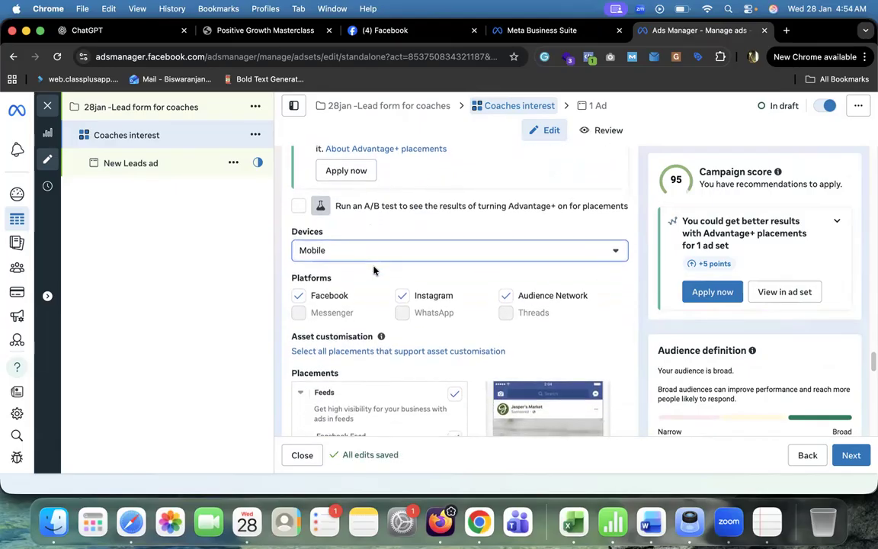
pyautogui.click(507, 294)
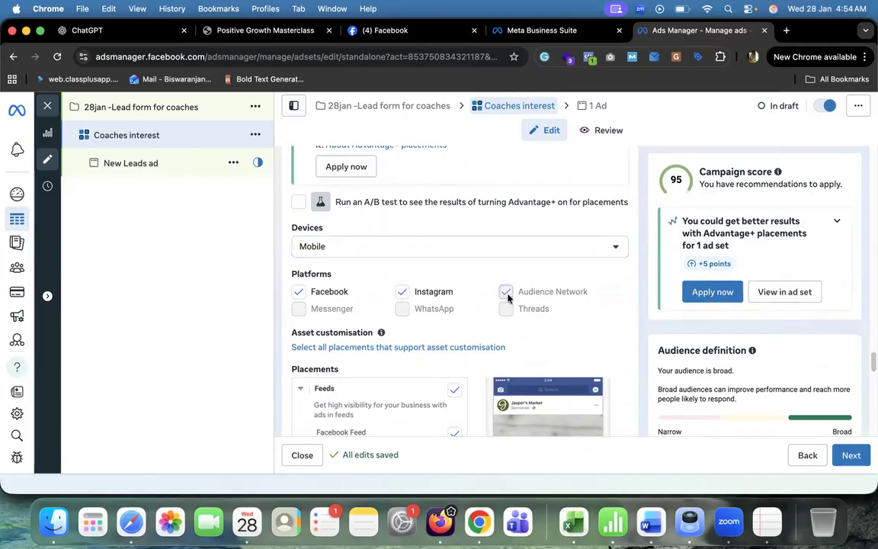
pyautogui.scroll(-1, 463, 285)
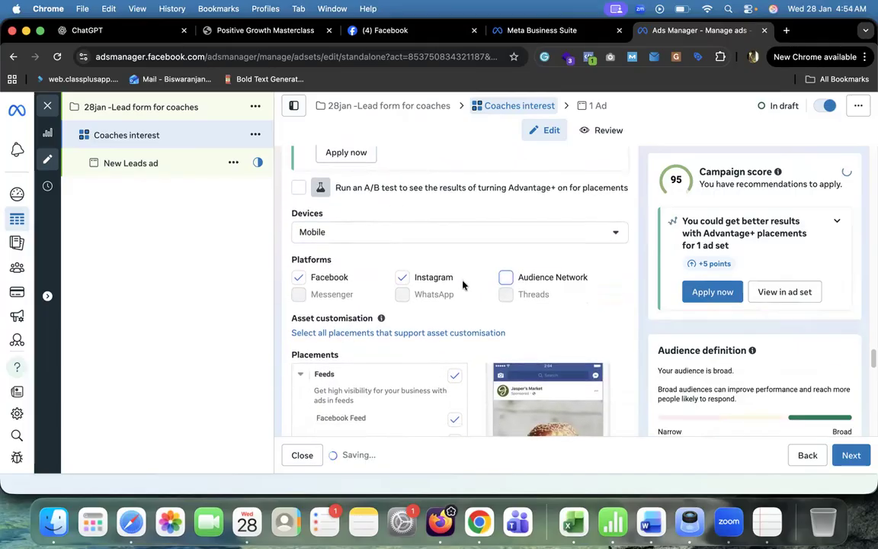
pyautogui.scroll(-3, 462, 285)
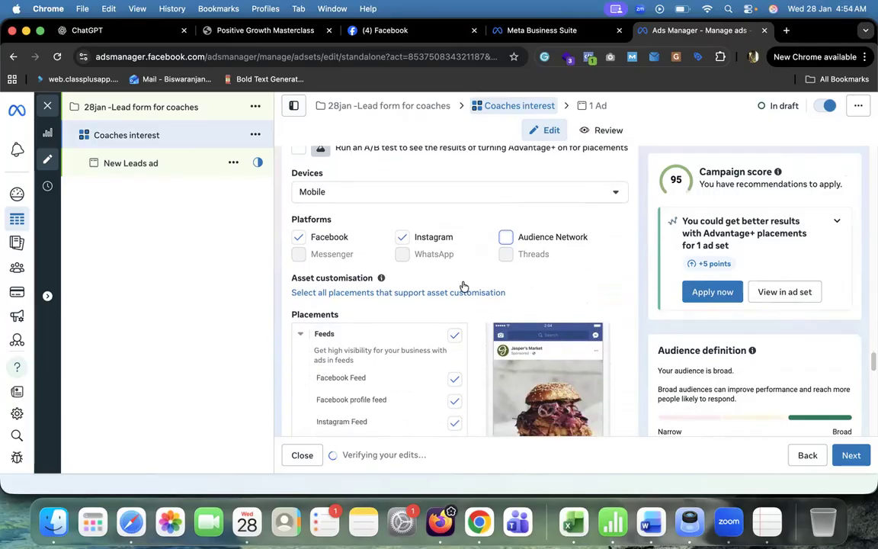
# Exclude the In-stream ads for reels and Search results groups from the ad set's manual placements
pyautogui.scroll(-7, 438, 294)
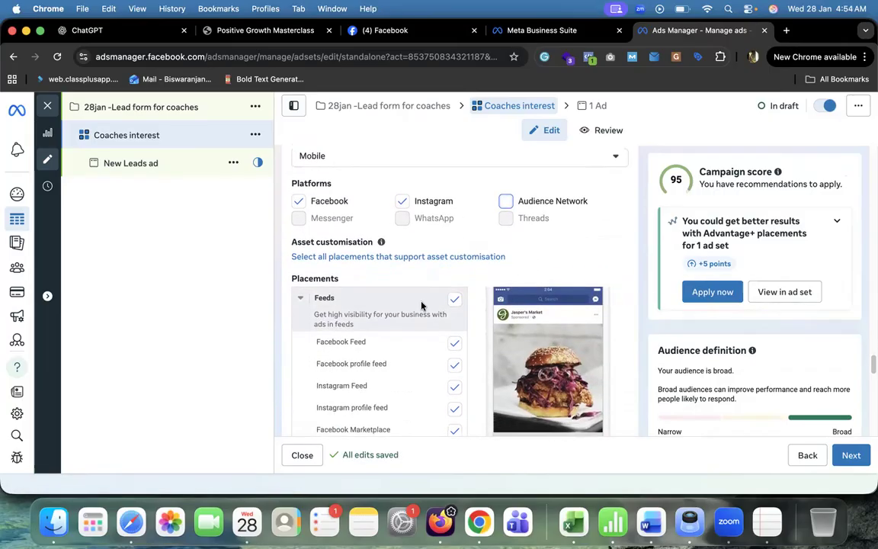
pyautogui.scroll(-7, 405, 316)
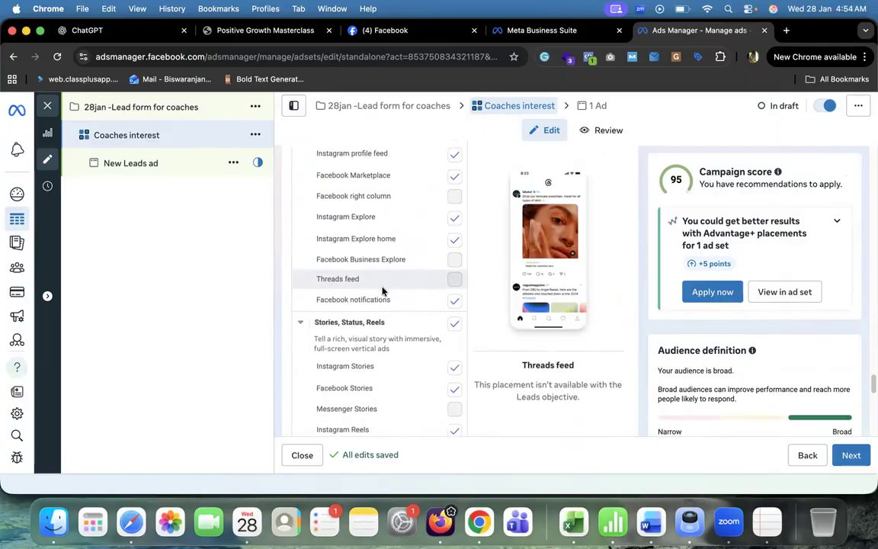
pyautogui.scroll(-10, 382, 290)
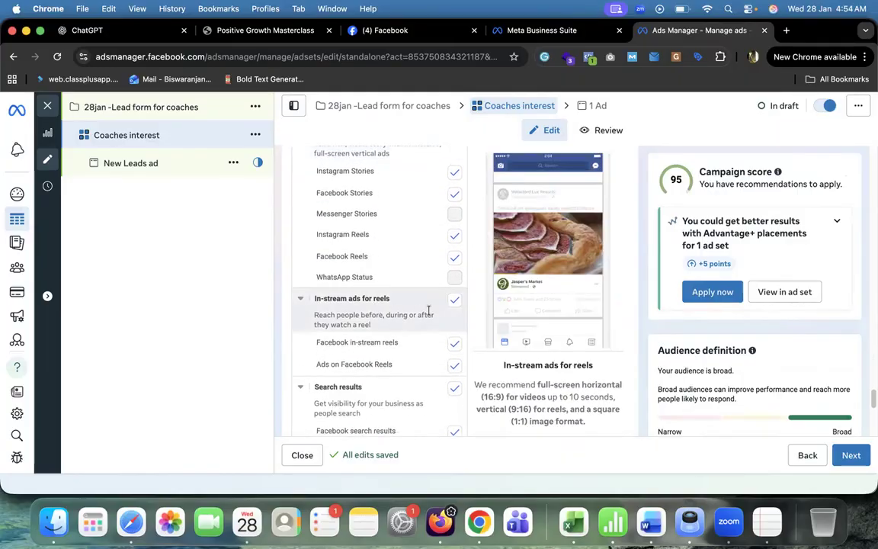
pyautogui.click(453, 304)
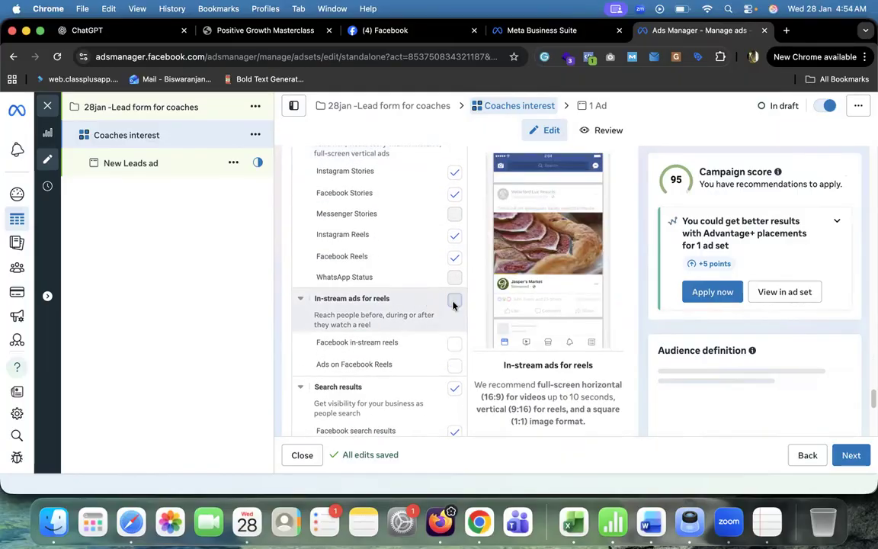
pyautogui.scroll(-1, 412, 337)
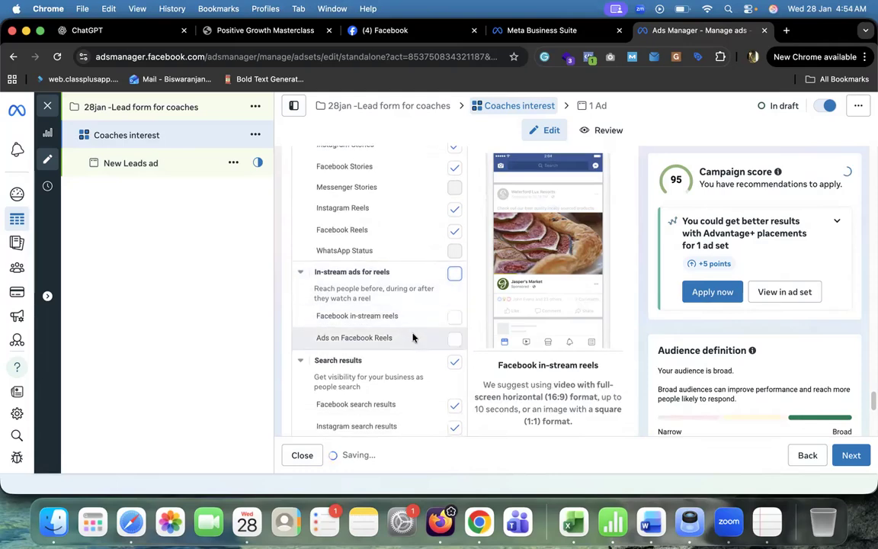
pyautogui.click(455, 358)
# Disallow limited spend to excluded placements for the ad set
pyautogui.scroll(-4, 369, 313)
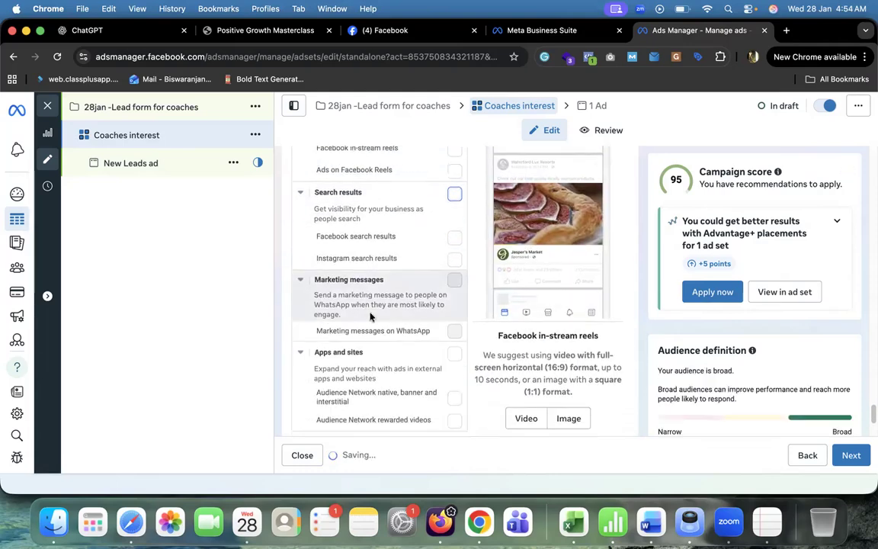
pyautogui.scroll(-3, 408, 310)
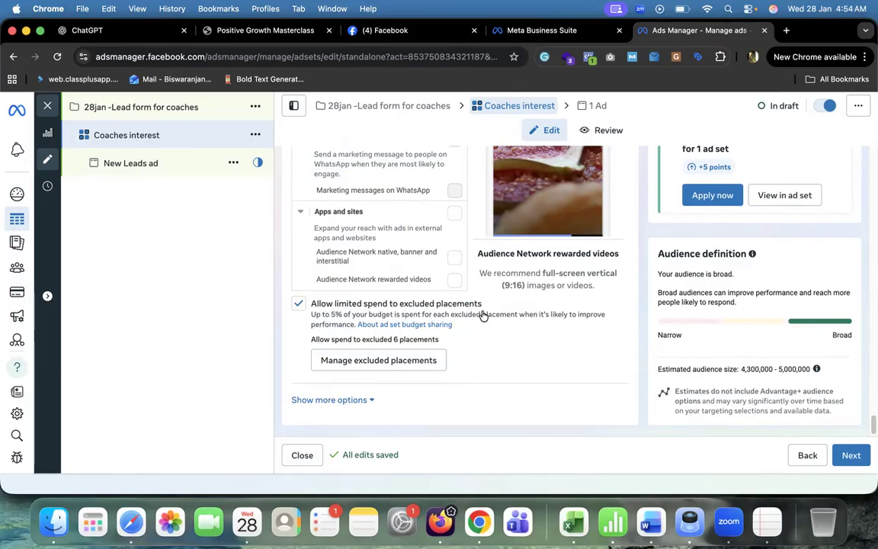
pyautogui.click(300, 304)
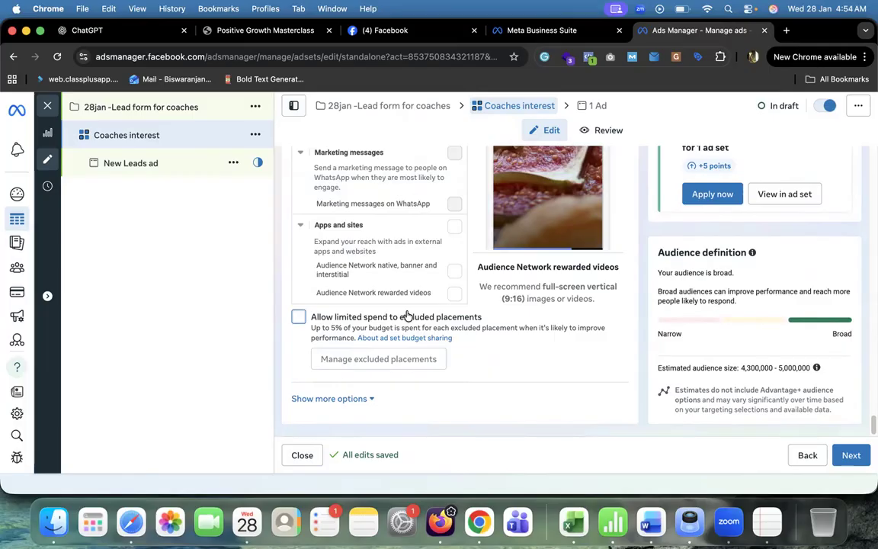
# Review the selected placements and expand the additional options to examine the inventory filters, block lists and exclusions
pyautogui.scroll(10, 362, 285)
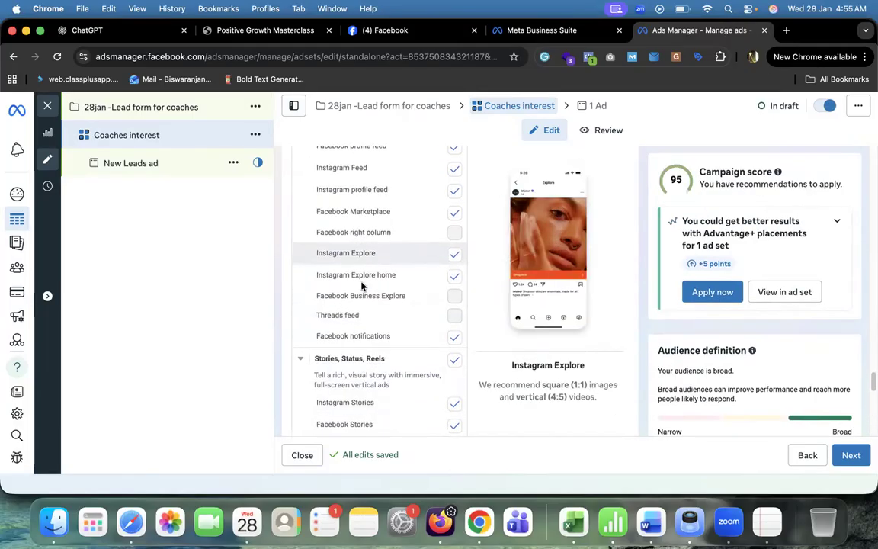
pyautogui.scroll(8, 363, 285)
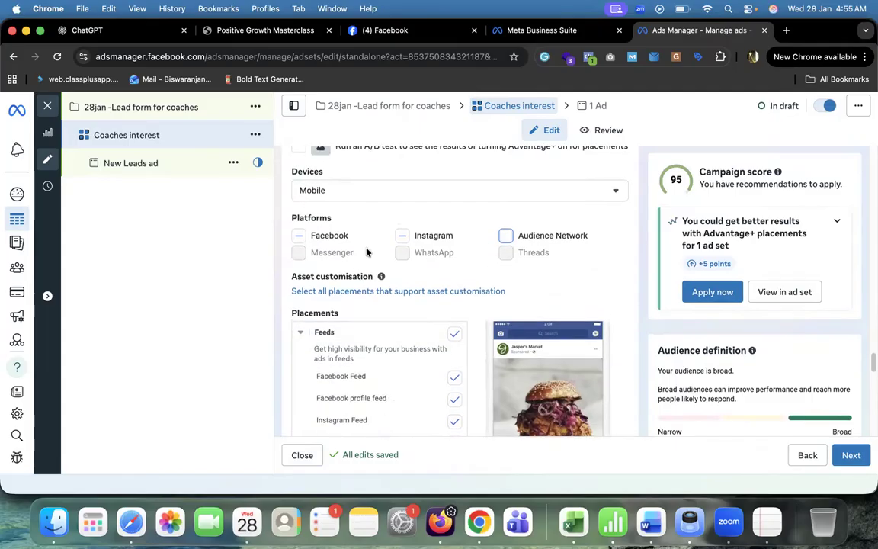
pyautogui.scroll(-10, 460, 294)
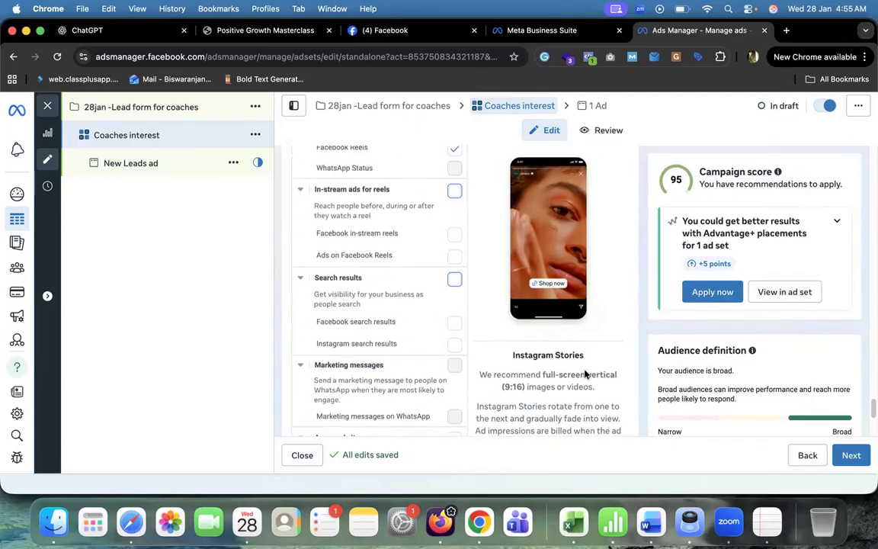
pyautogui.scroll(-5, 585, 373)
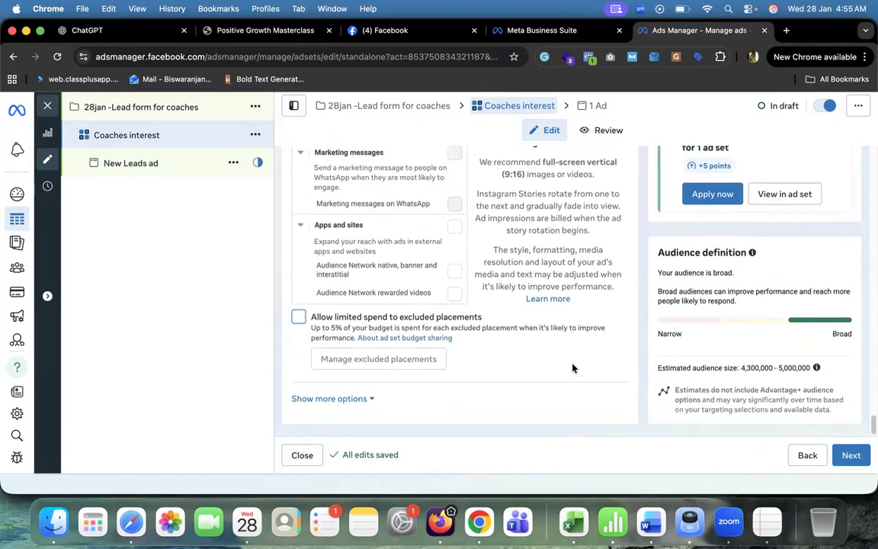
pyautogui.click(355, 397)
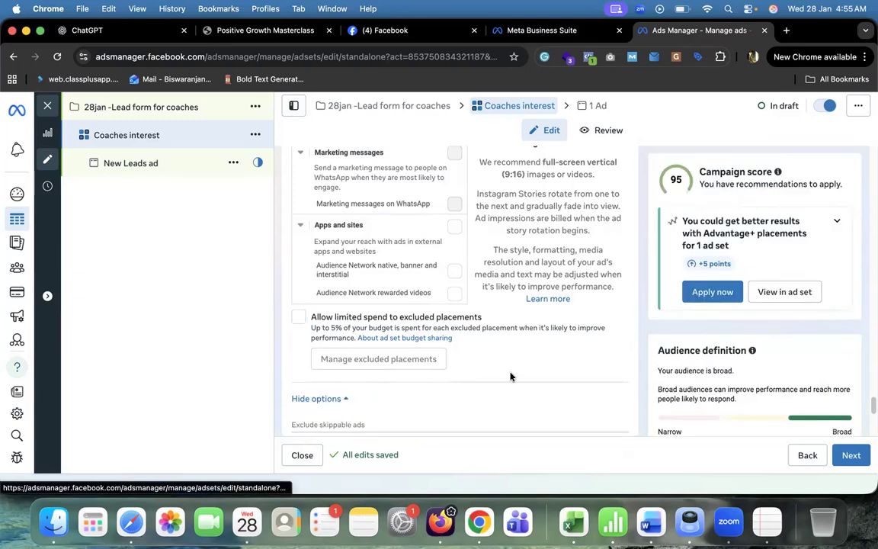
pyautogui.scroll(-5, 522, 372)
pyautogui.scroll(-2, 547, 374)
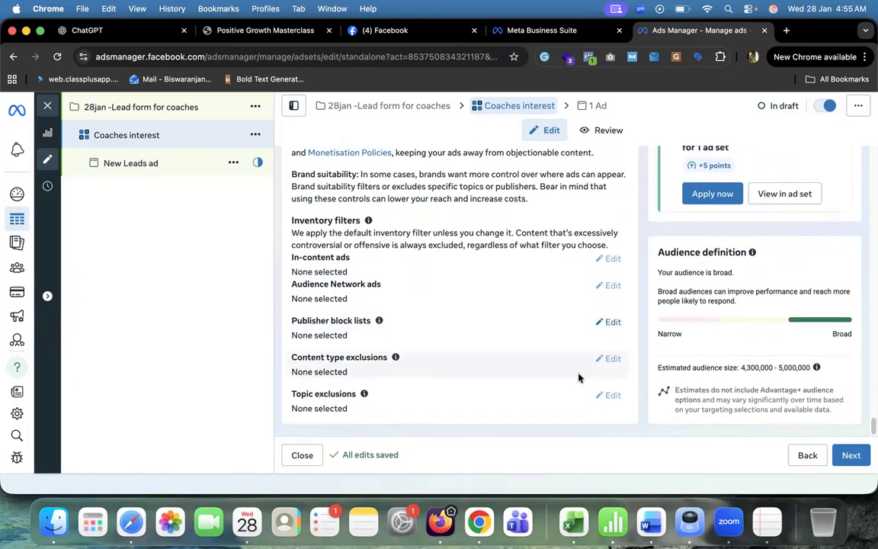
# Open the leads ad under the Coaches interest ad set and rename it "we will give"
pyautogui.click(140, 164)
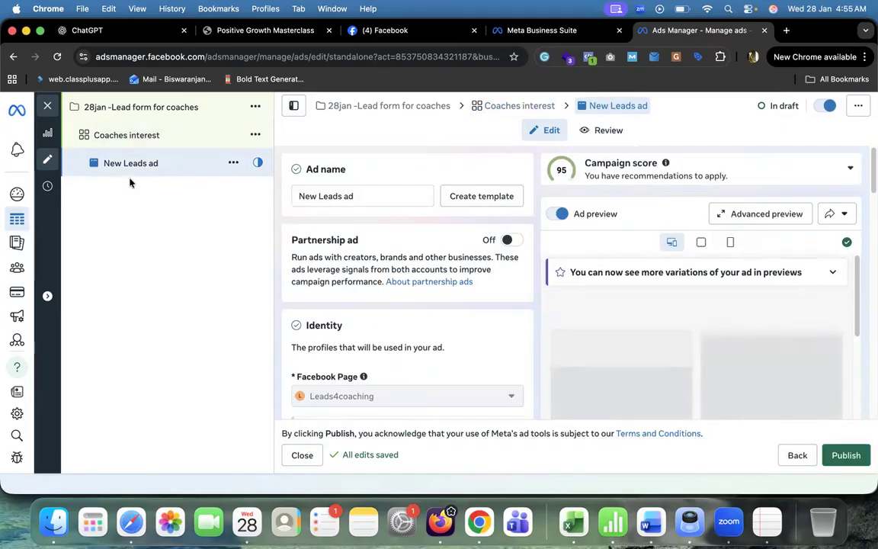
pyautogui.tripleClick(392, 197)
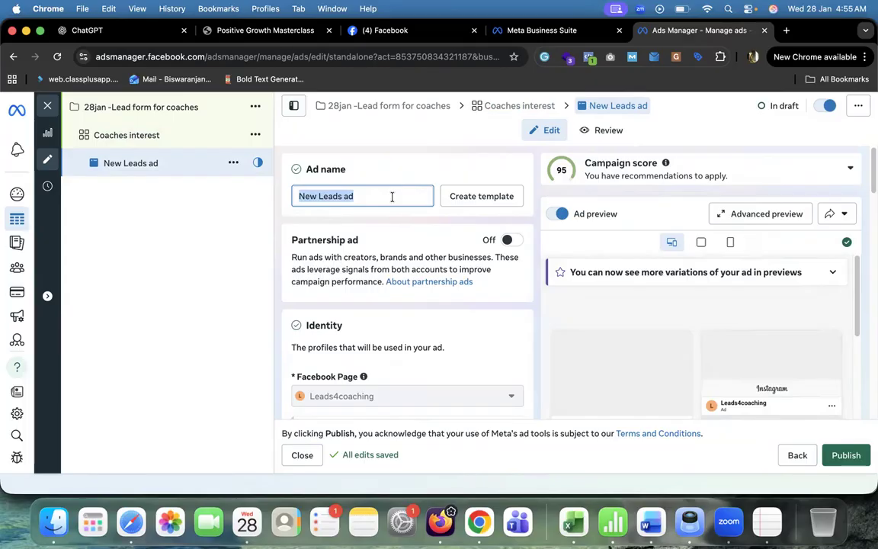
pyautogui.write('why')
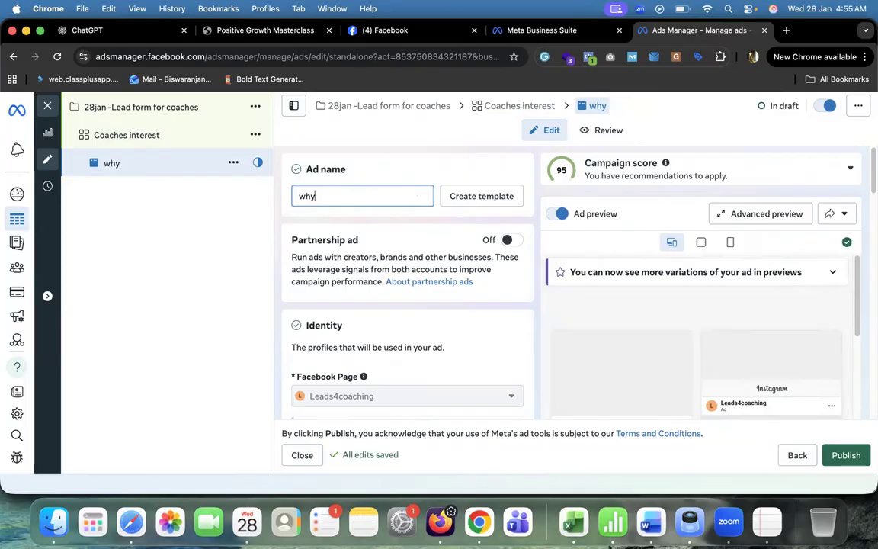
pyautogui.press('BackSpace')
pyautogui.press('BackSpace')
pyautogui.press('BackSpace')
pyautogui.write('we will')
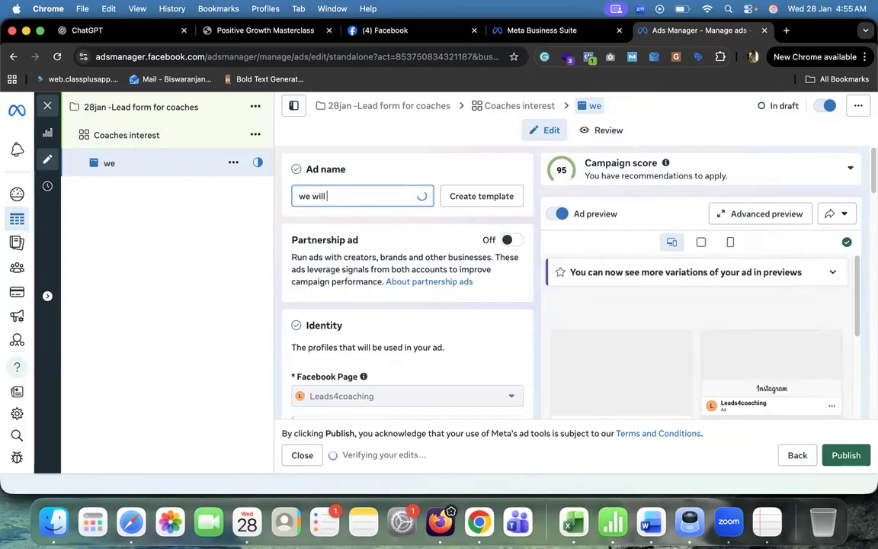
pyautogui.write(' give')
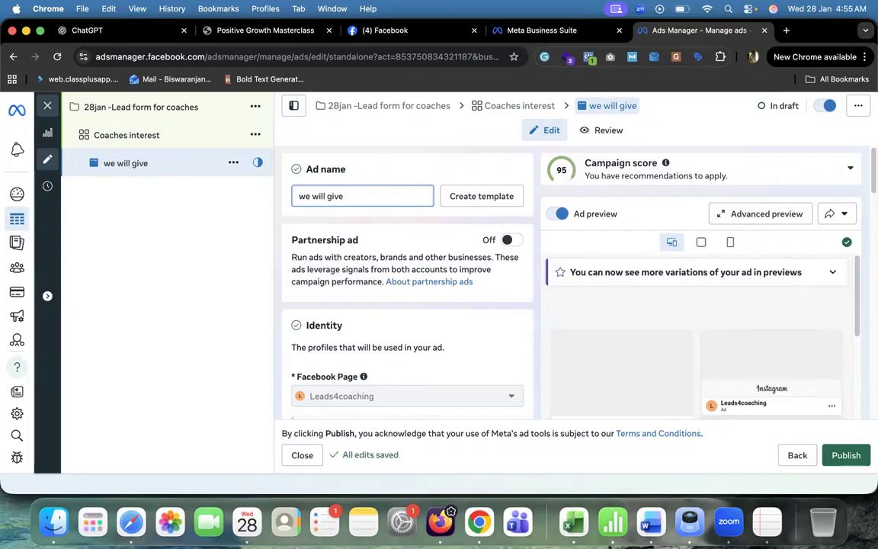
pyautogui.click(223, 218)
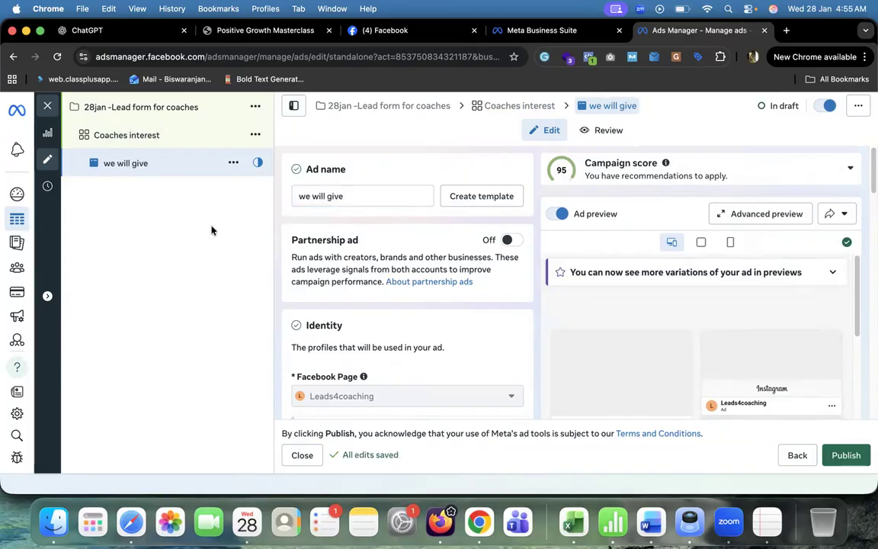
# Examine the ad's identity settings, including the Instagram account choices, and its ad setup, format and destination sections
pyautogui.scroll(-1, 366, 221)
pyautogui.scroll(-3, 366, 220)
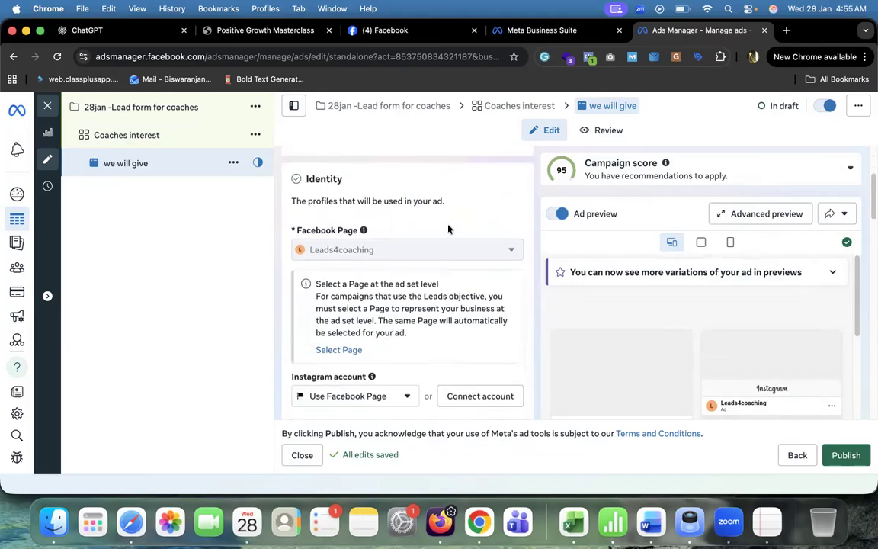
pyautogui.scroll(-3, 399, 246)
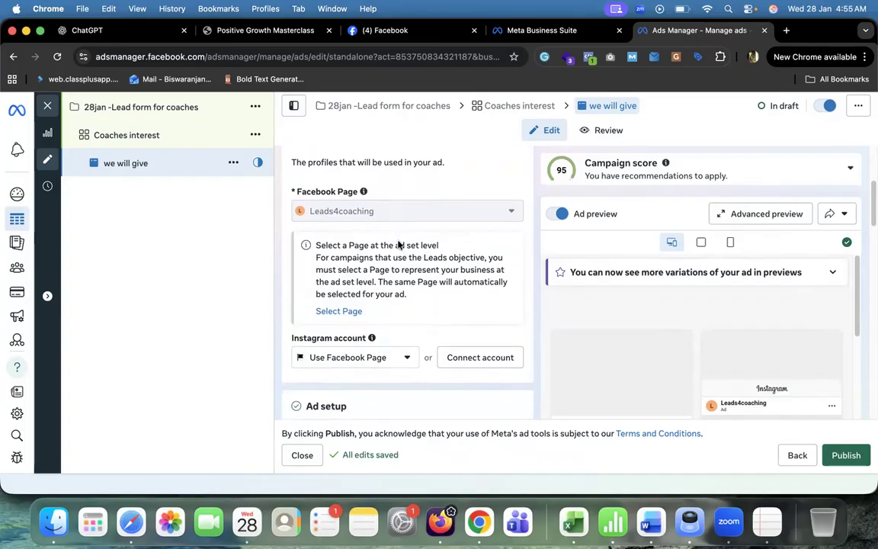
pyautogui.scroll(-2, 397, 244)
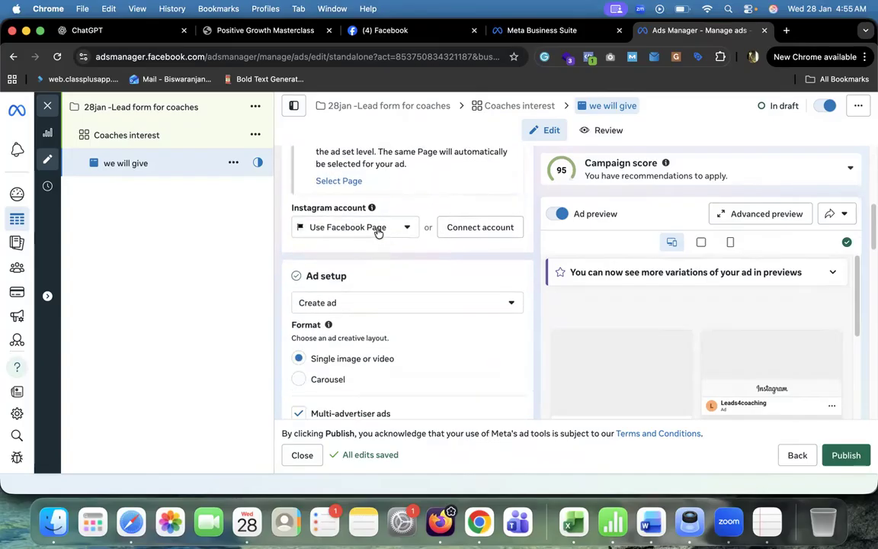
pyautogui.click(378, 233)
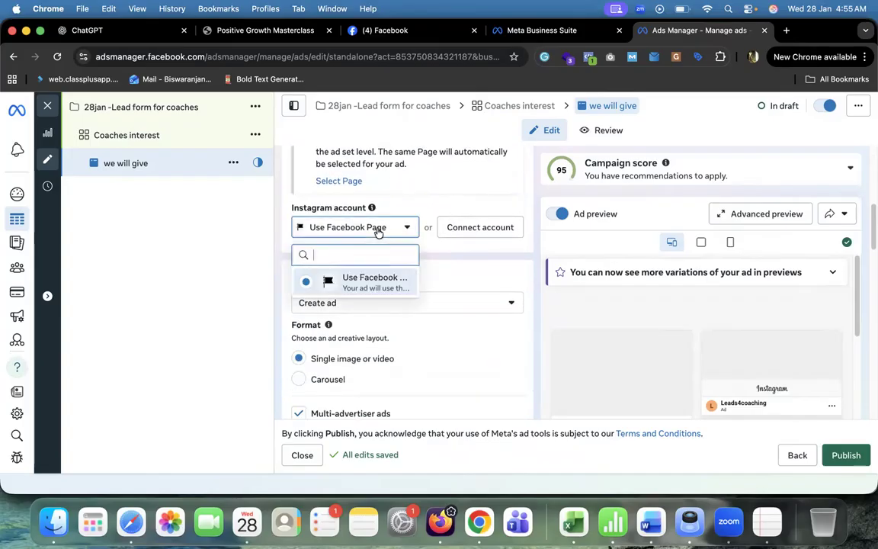
pyautogui.click(240, 240)
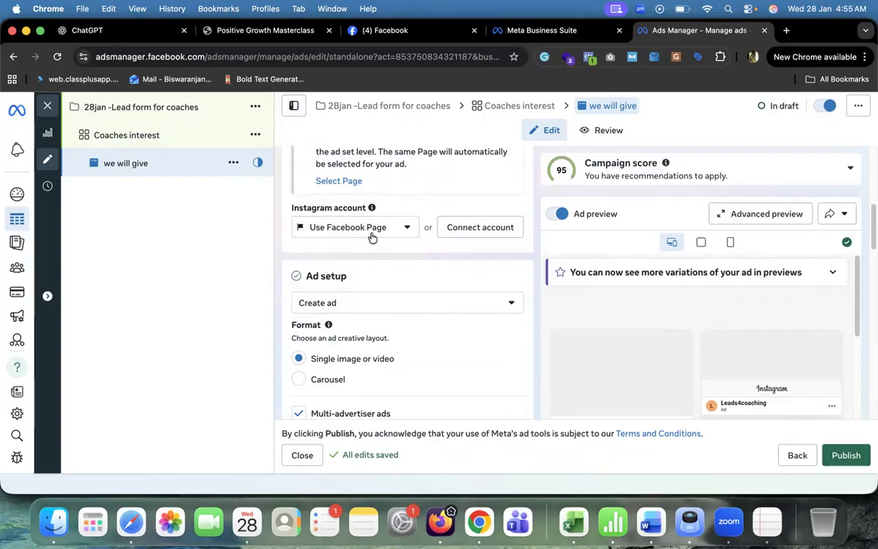
pyautogui.scroll(-1, 373, 252)
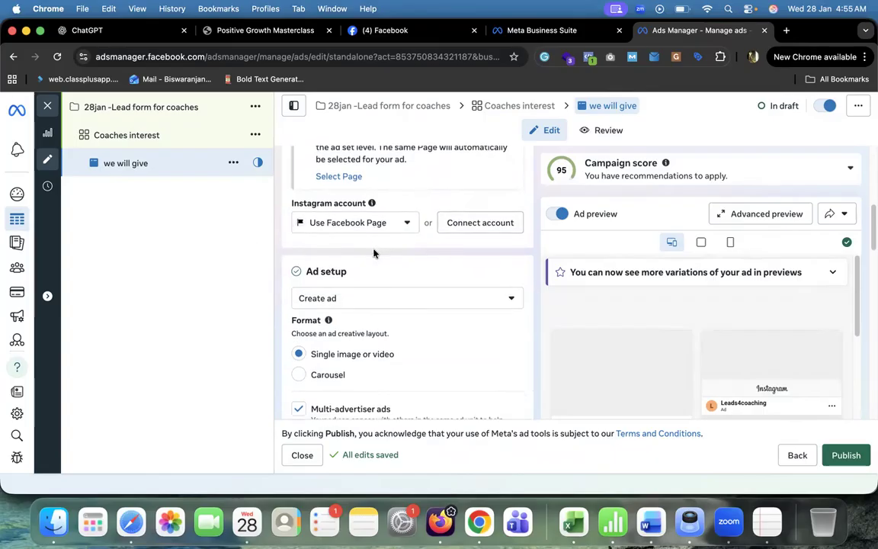
pyautogui.scroll(-5, 373, 253)
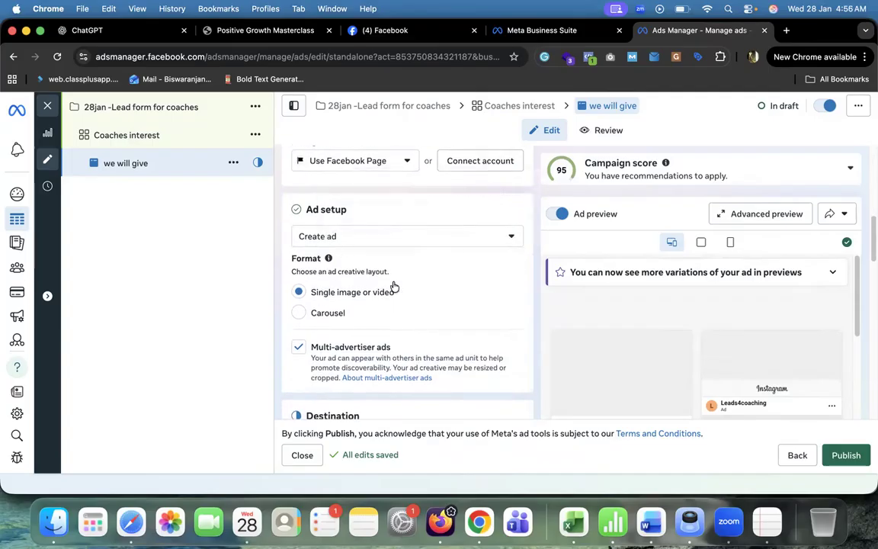
pyautogui.scroll(-2, 371, 271)
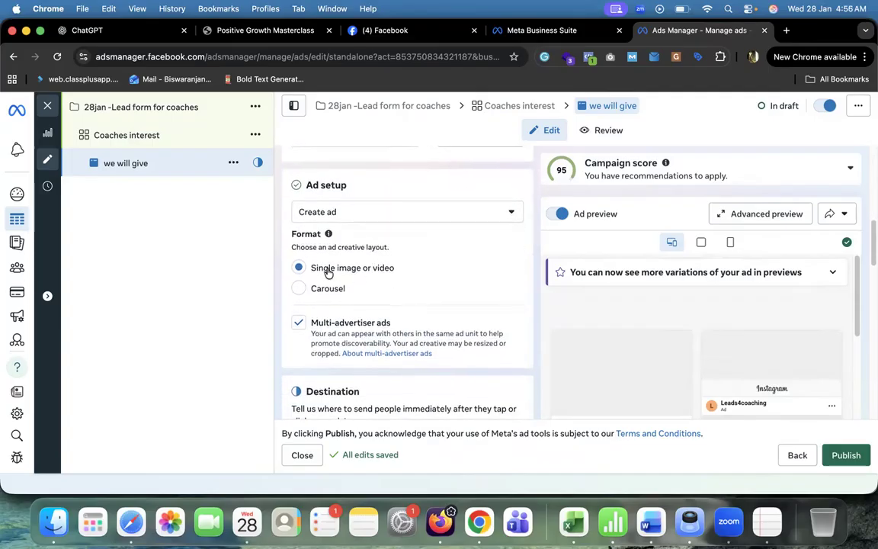
pyautogui.scroll(-5, 398, 278)
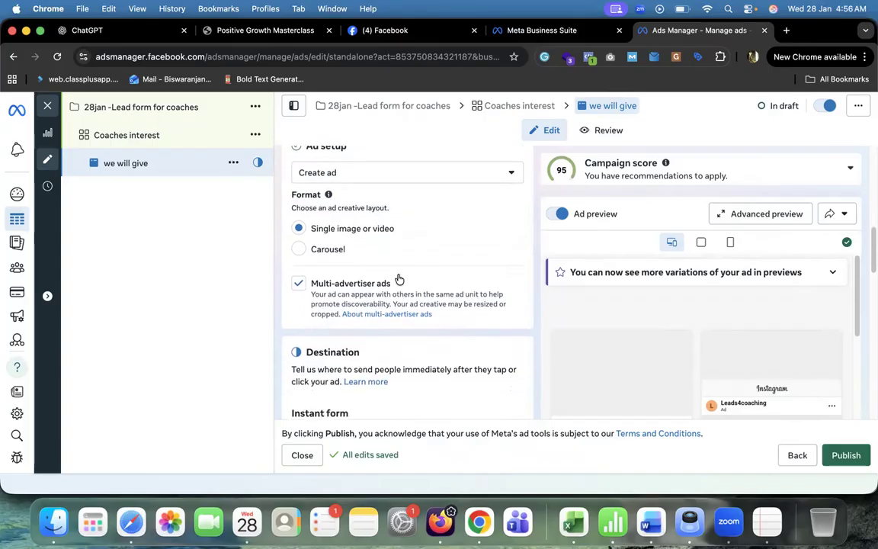
pyautogui.scroll(-12, 397, 279)
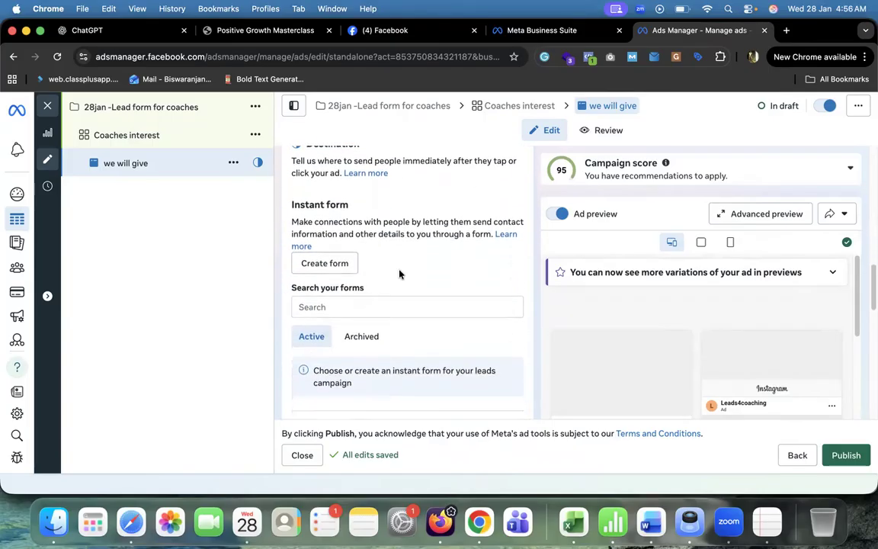
# Start a new instant form for the ad's destination and name it "Lead form for coaches"
pyautogui.scroll(2, 364, 228)
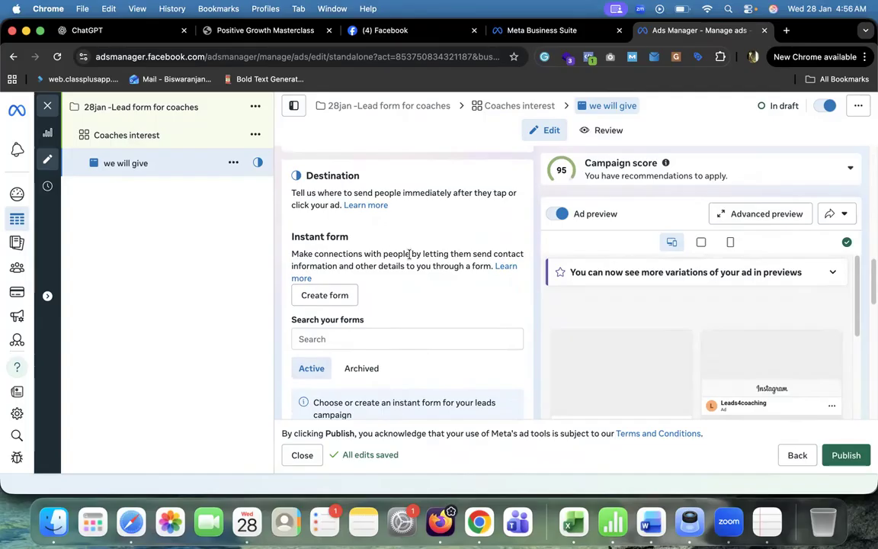
pyautogui.click(326, 297)
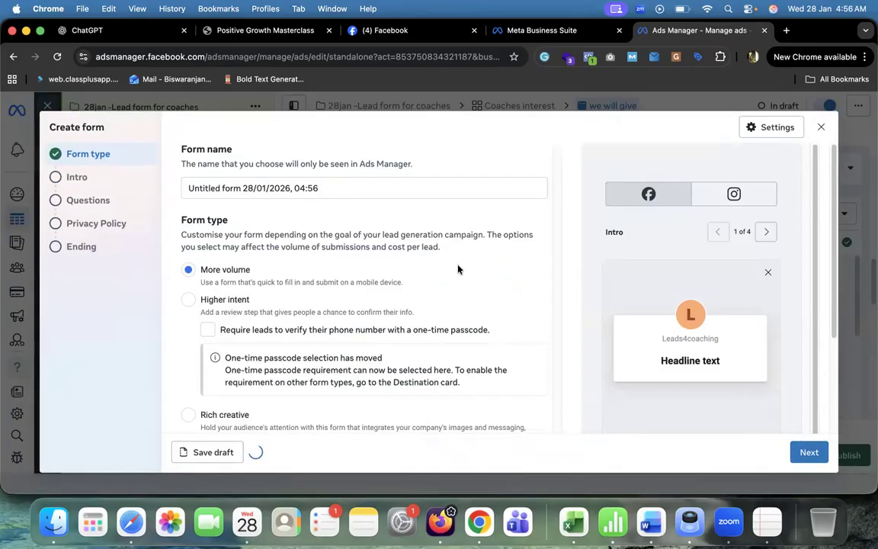
pyautogui.tripleClick(330, 188)
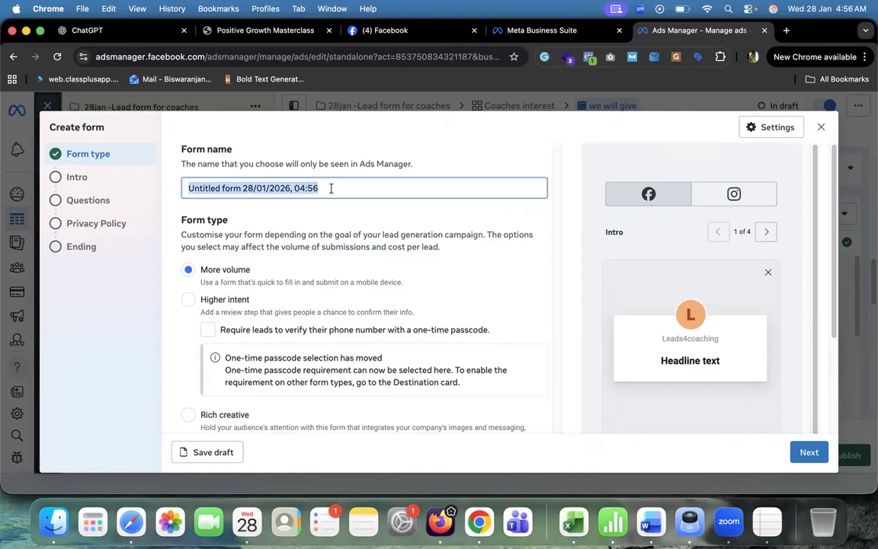
pyautogui.write('Lead form for coche')
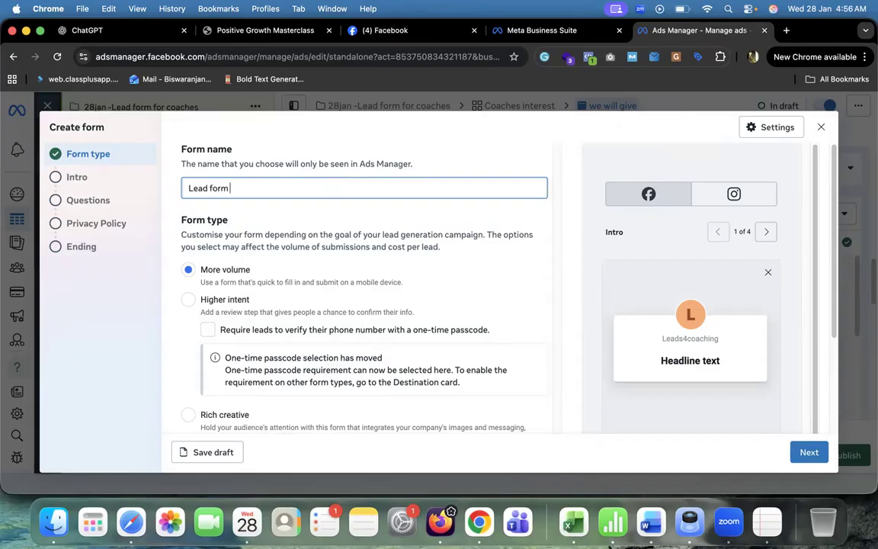
pyautogui.write('s')
pyautogui.press('BackSpace')
pyautogui.press('BackSpace')
pyautogui.write('aches')
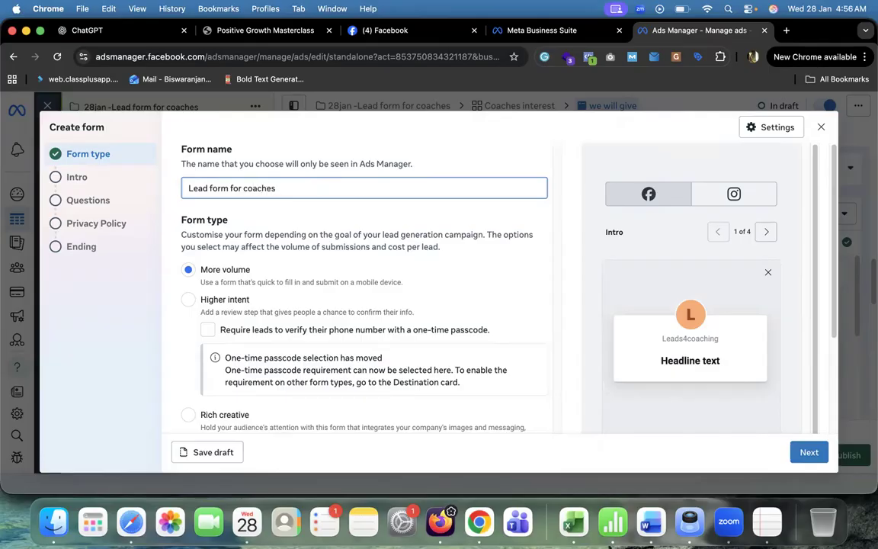
# Set the form type to Higher intent and require leads to verify their phone number with a one-time passcode
pyautogui.click(121, 293)
pyautogui.scroll(-1, 306, 247)
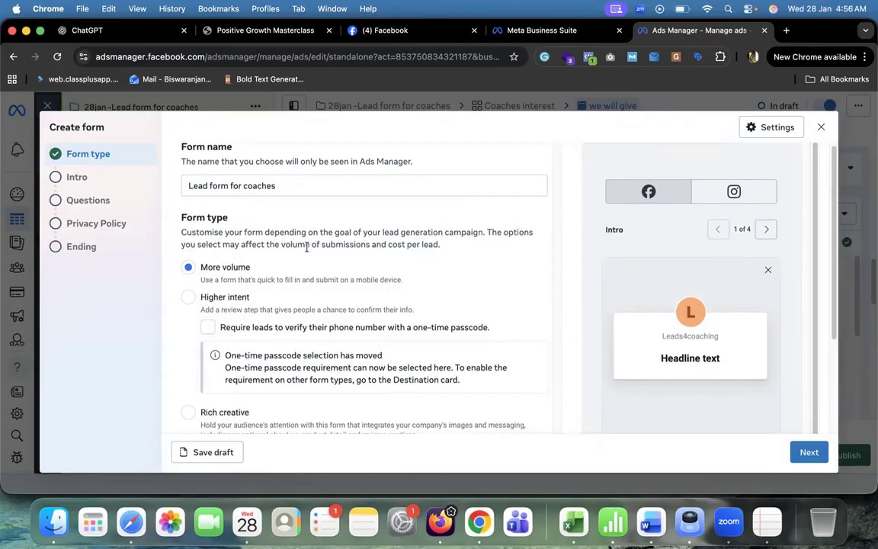
pyautogui.scroll(-1, 304, 245)
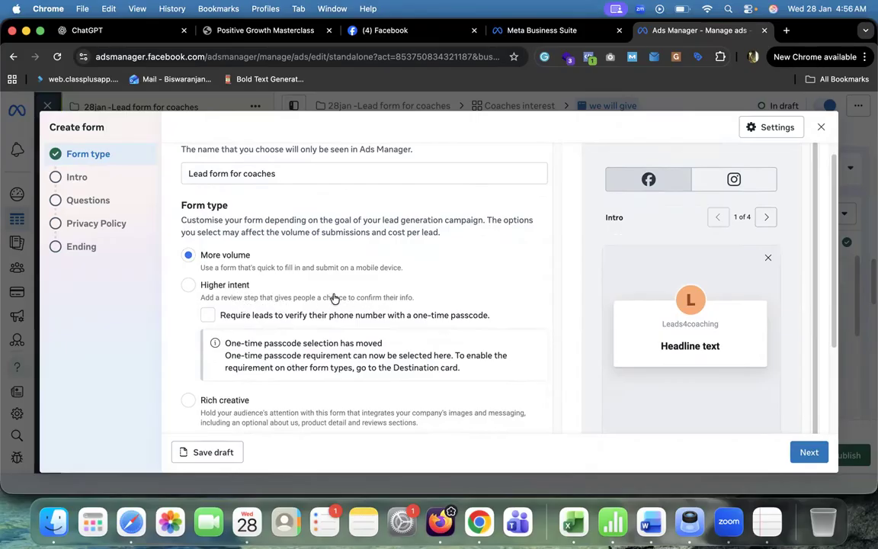
pyautogui.click(188, 285)
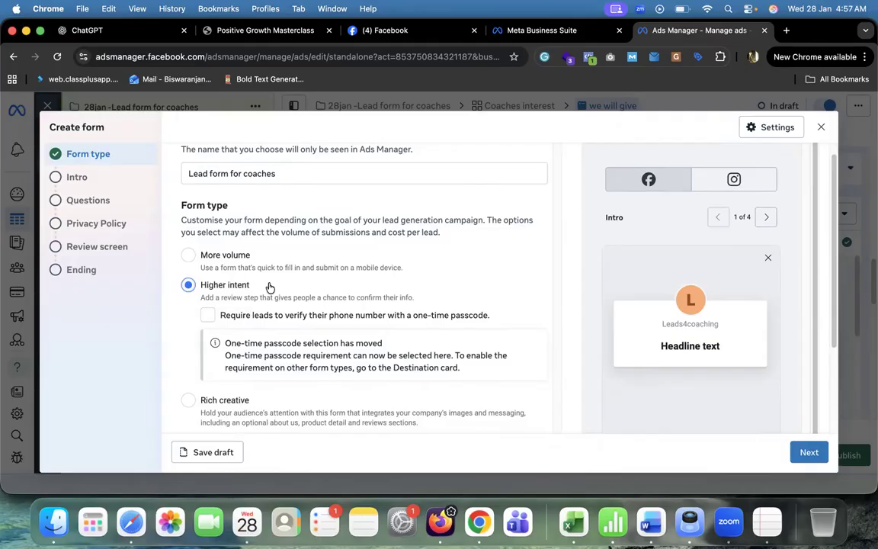
pyautogui.scroll(-1, 217, 285)
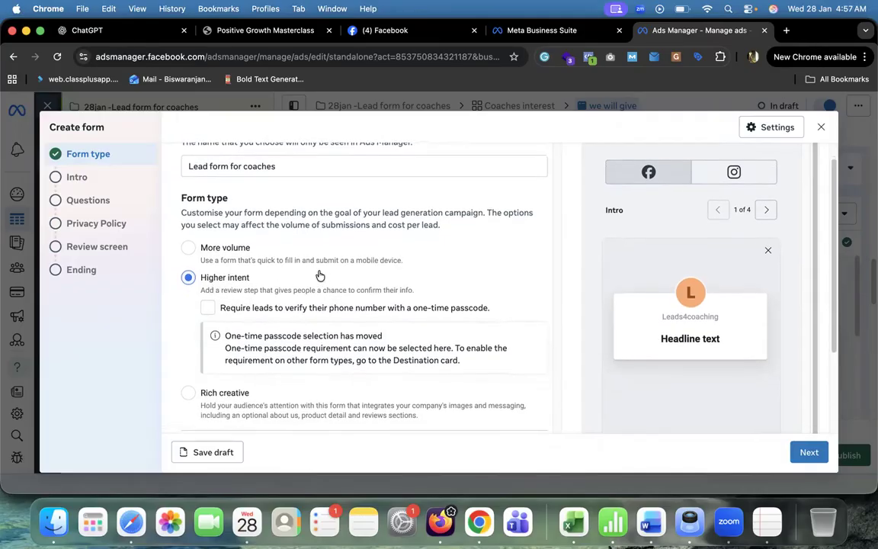
pyautogui.scroll(-2, 320, 275)
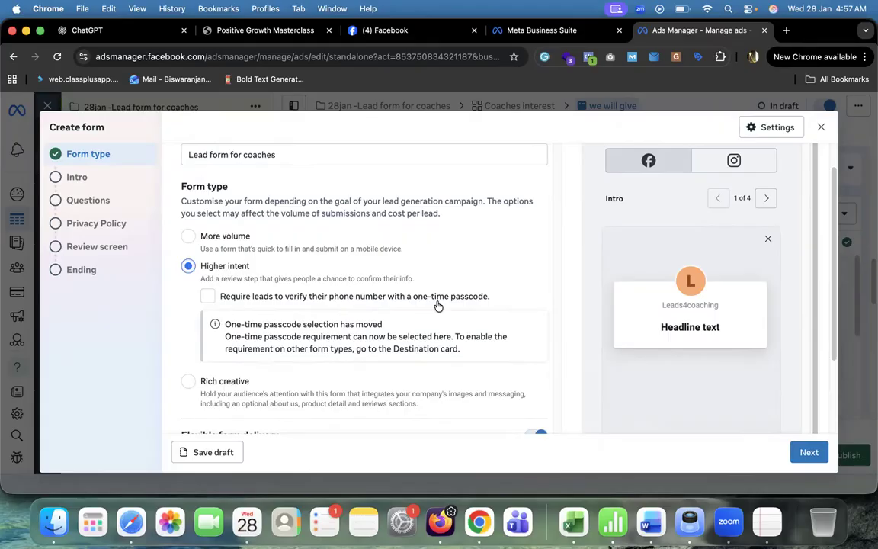
pyautogui.click(207, 296)
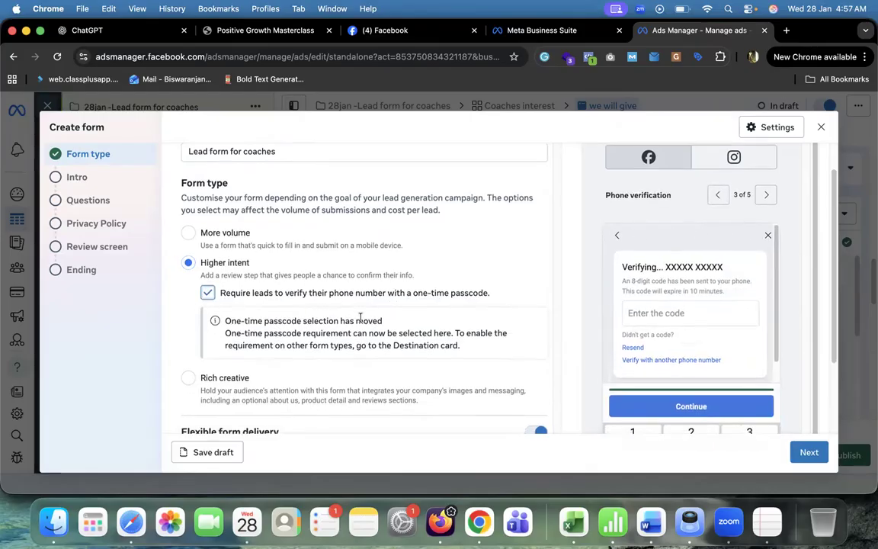
# Review the flexible form delivery options, keep Optimised, and continue to the form's Intro section
pyautogui.scroll(-3, 350, 320)
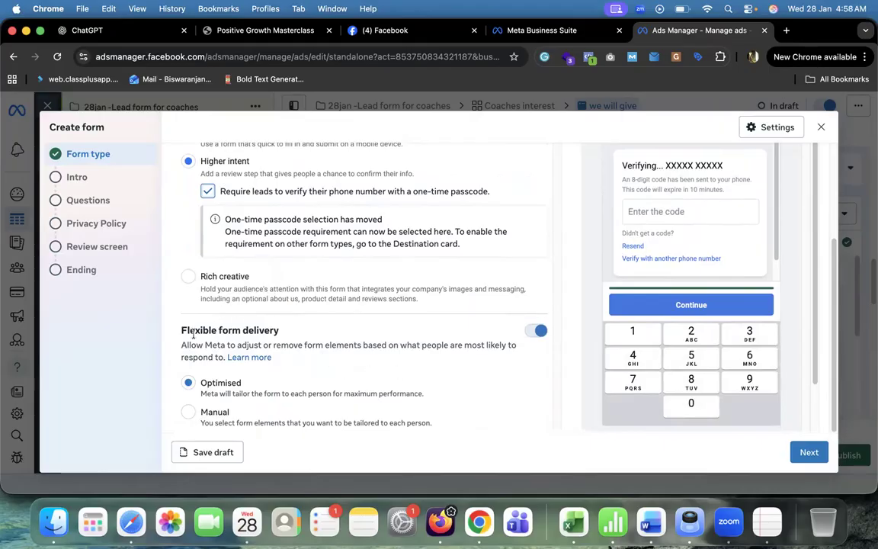
pyautogui.moveTo(186, 330); pyautogui.dragTo(275, 330)
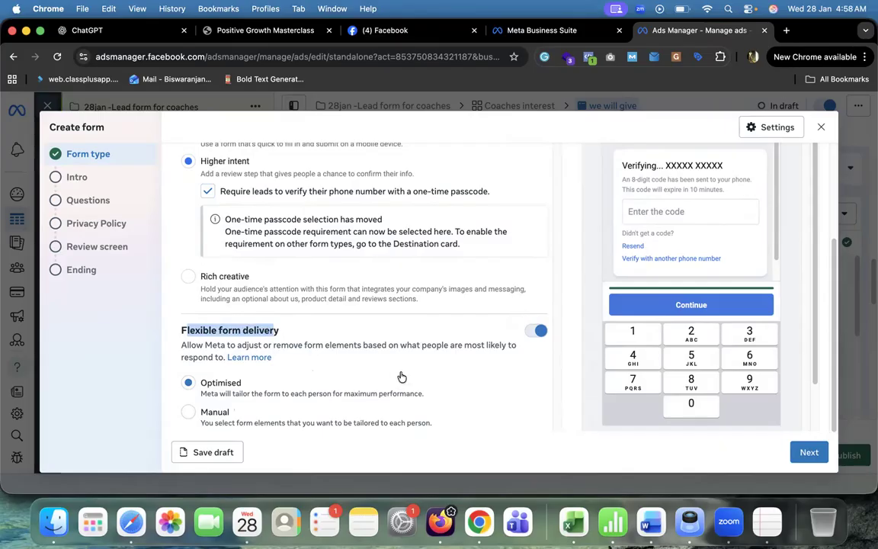
pyautogui.scroll(3, 501, 342)
pyautogui.scroll(-3, 498, 343)
pyautogui.click(822, 452)
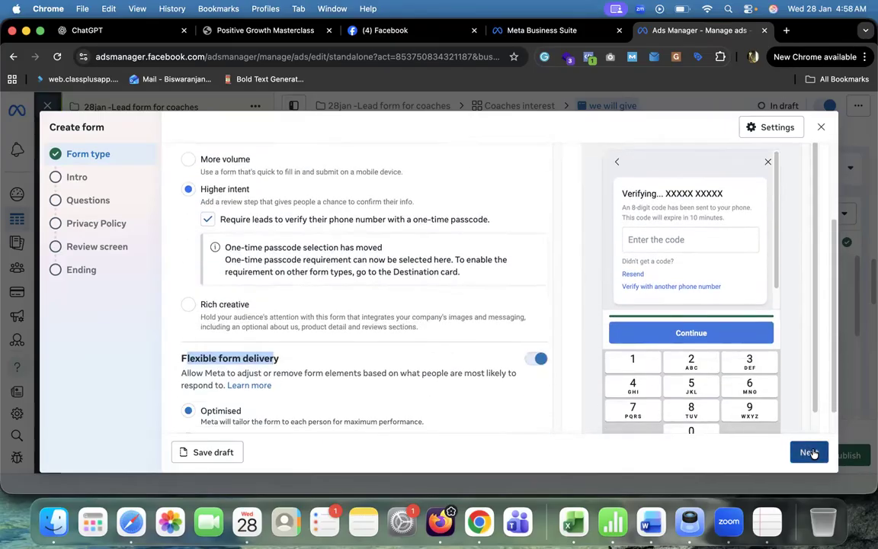
pyautogui.scroll(3, 337, 271)
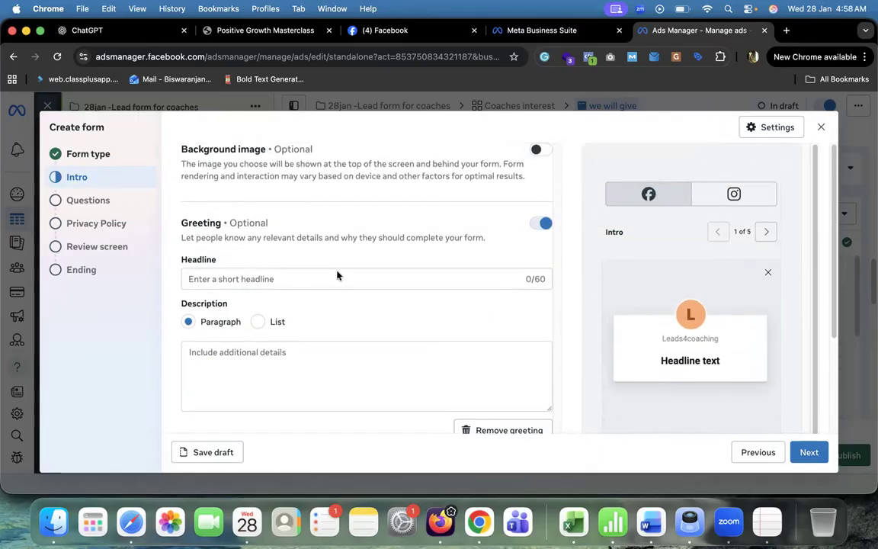
pyautogui.click(538, 150)
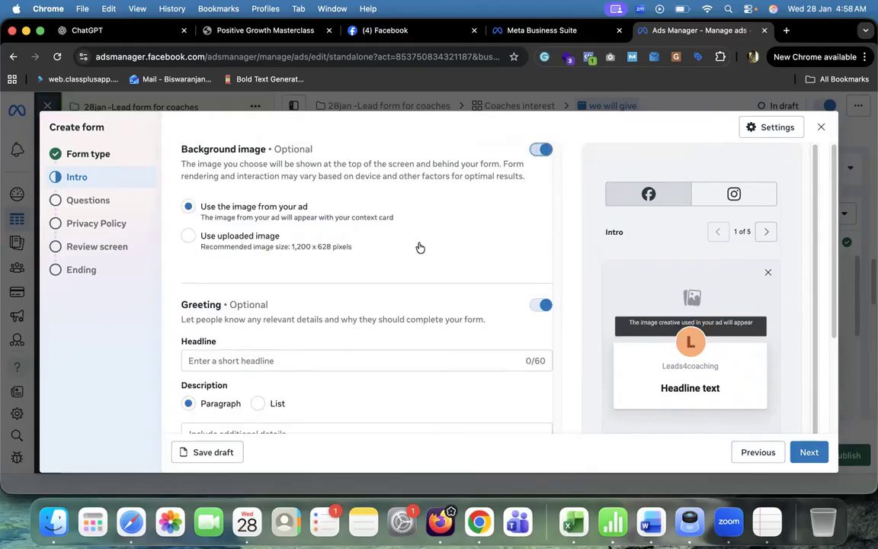
pyautogui.click(541, 149)
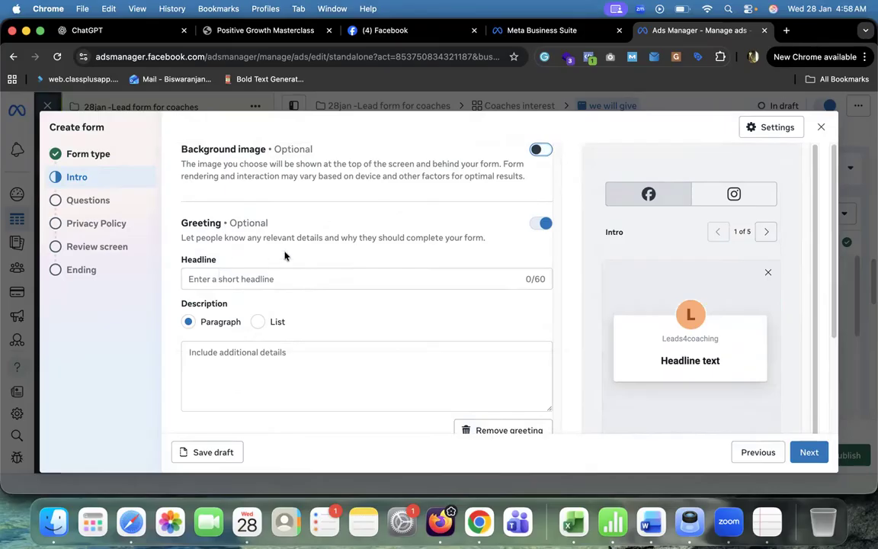
# Copy the example headline from the requirements document in TextEdit into the form's greeting headline: "Lead Generation for Coaches & Consultants"
pyautogui.scroll(-1, 285, 256)
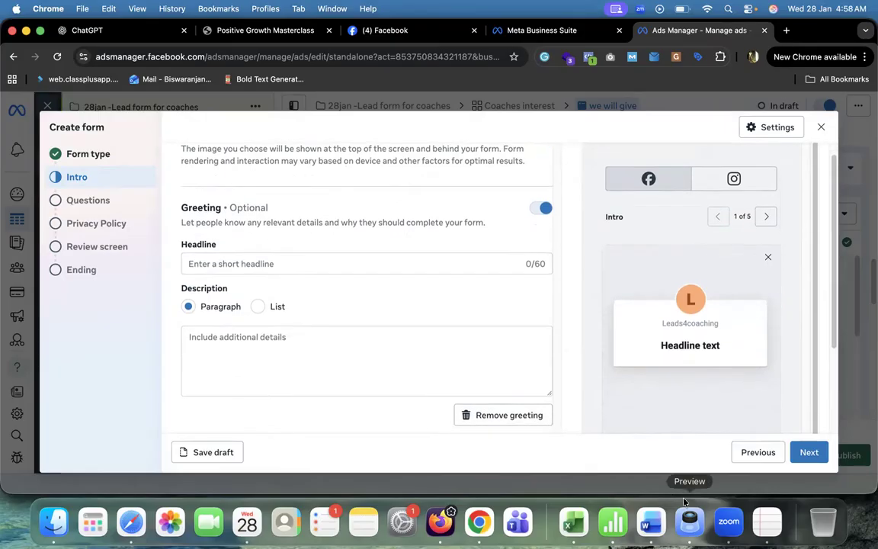
pyautogui.click(756, 522)
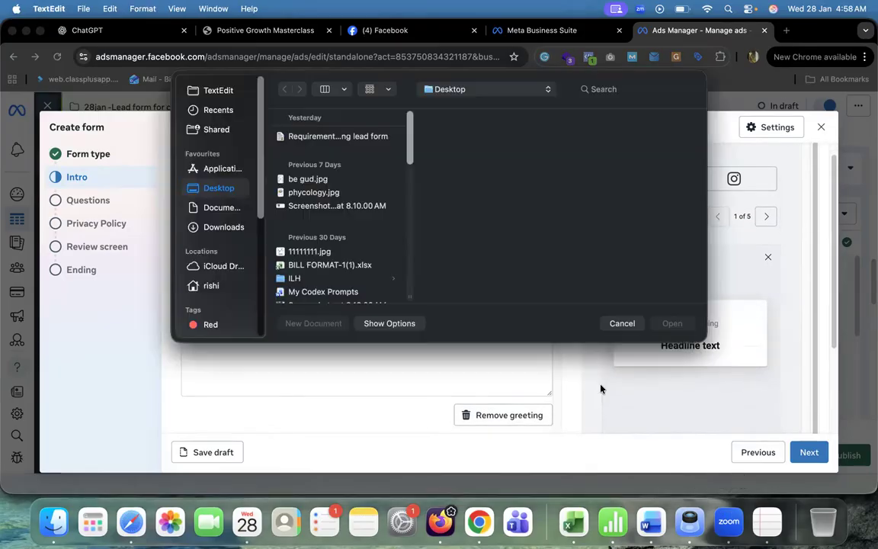
pyautogui.doubleClick(332, 138)
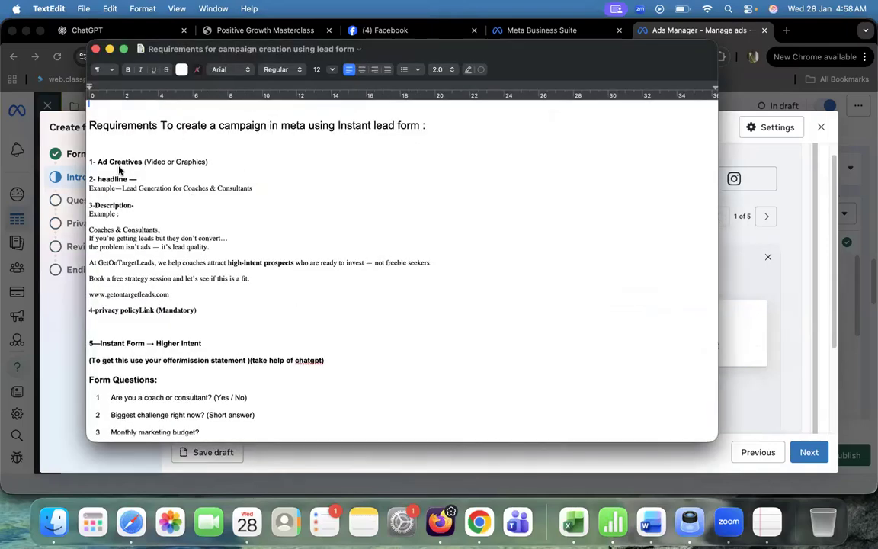
pyautogui.moveTo(122, 191); pyautogui.dragTo(252, 194)
pyautogui.press('super+c')
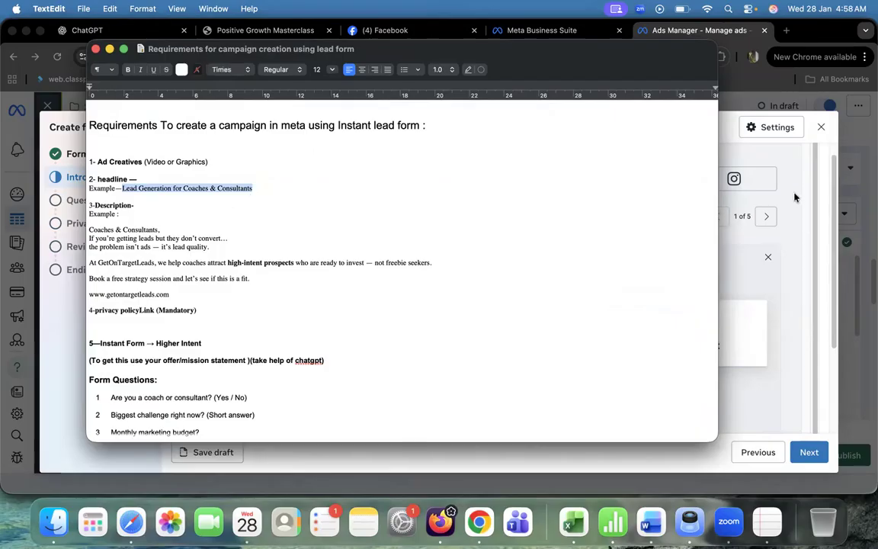
pyautogui.press('super+Tab')
pyautogui.click(232, 263)
pyautogui.press('super+v')
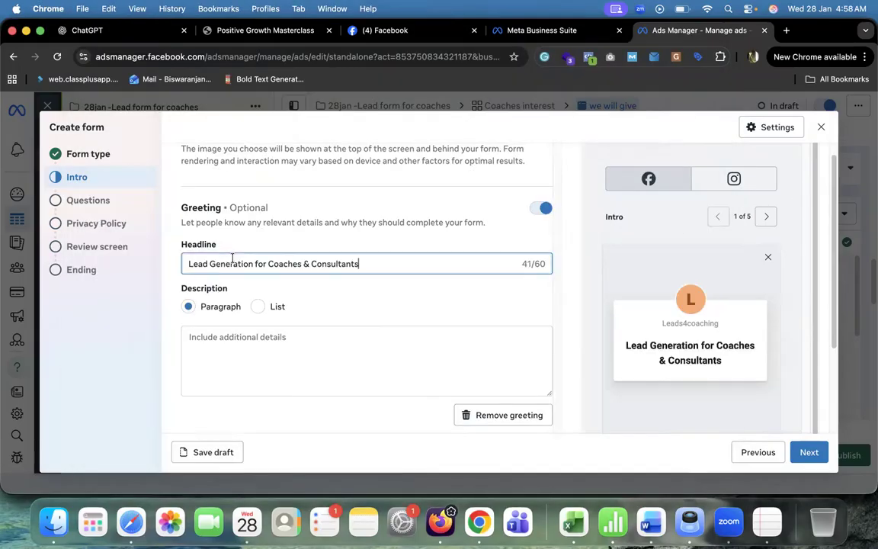
pyautogui.scroll(-2, 304, 278)
pyautogui.click(274, 309)
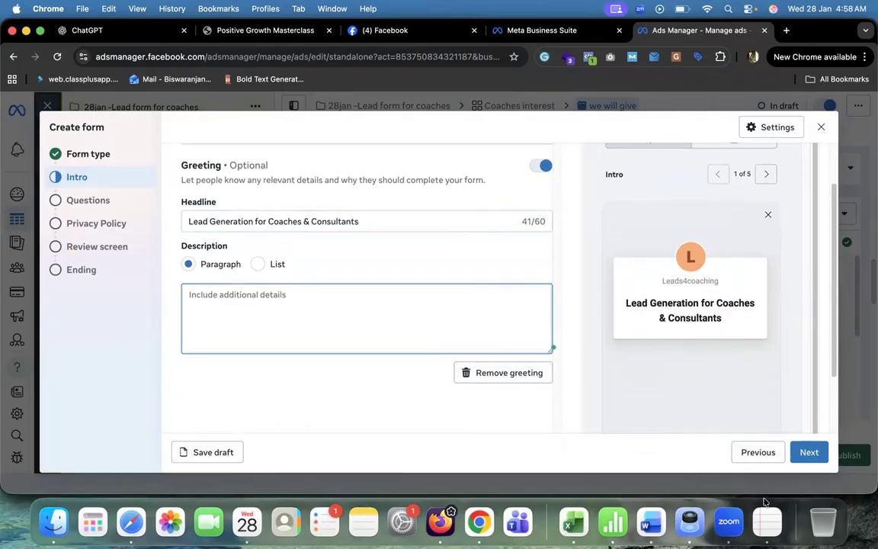
pyautogui.click(767, 521)
pyautogui.click(102, 222)
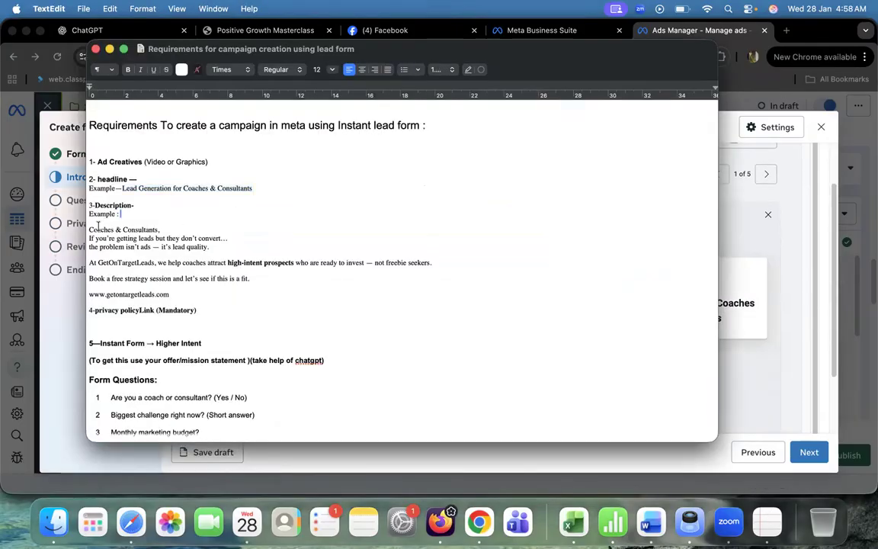
pyautogui.moveTo(82, 227); pyautogui.dragTo(172, 290)
pyautogui.press('super+c')
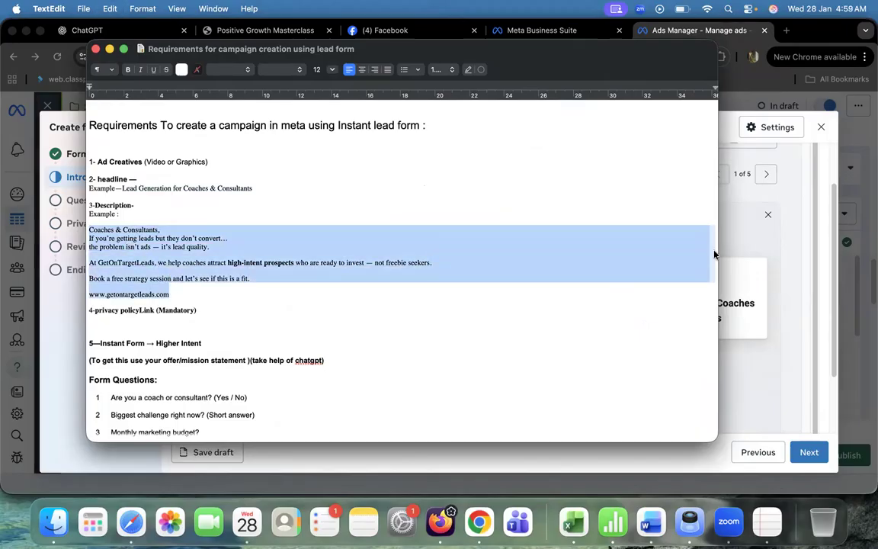
pyautogui.click(495, 289)
pyautogui.press('super+v')
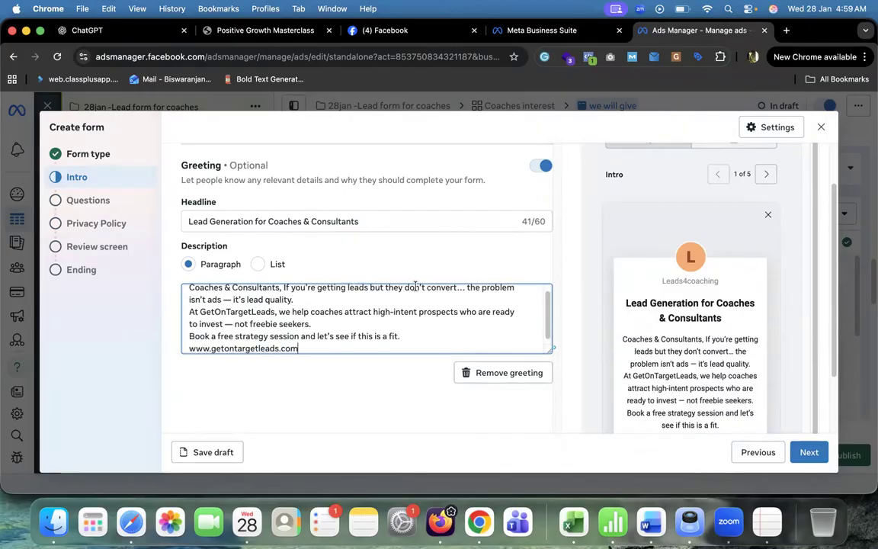
pyautogui.scroll(-2, 586, 288)
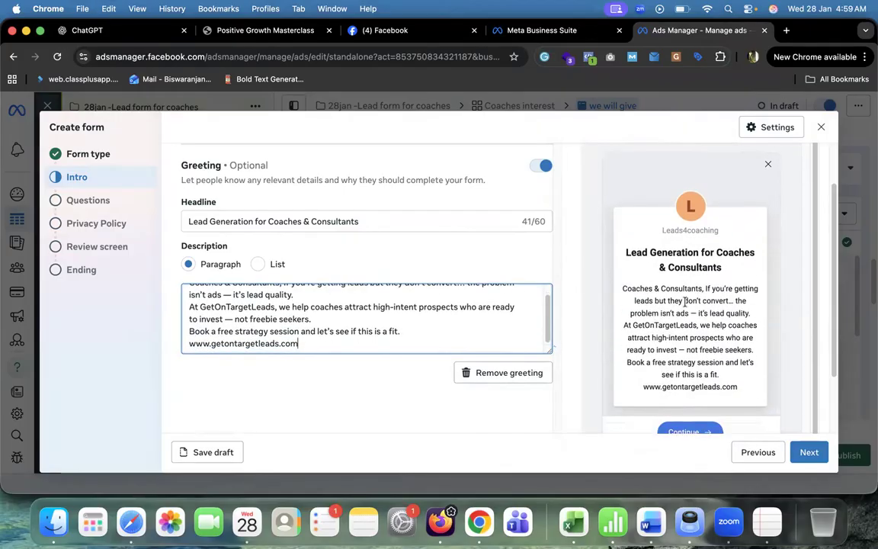
pyautogui.scroll(-2, 360, 275)
pyautogui.scroll(1, 352, 269)
pyautogui.scroll(-1, 366, 305)
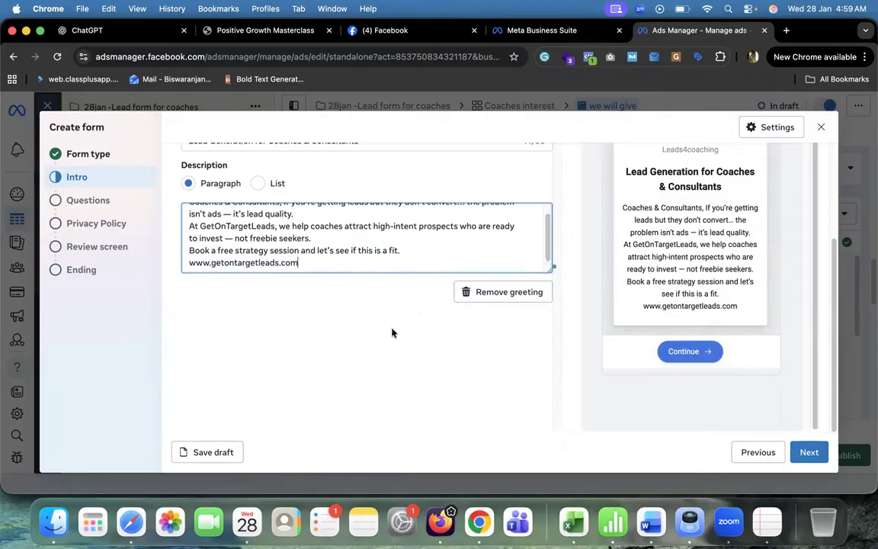
# Continue to the form's Questions section and examine the question types that can be added
pyautogui.click(808, 452)
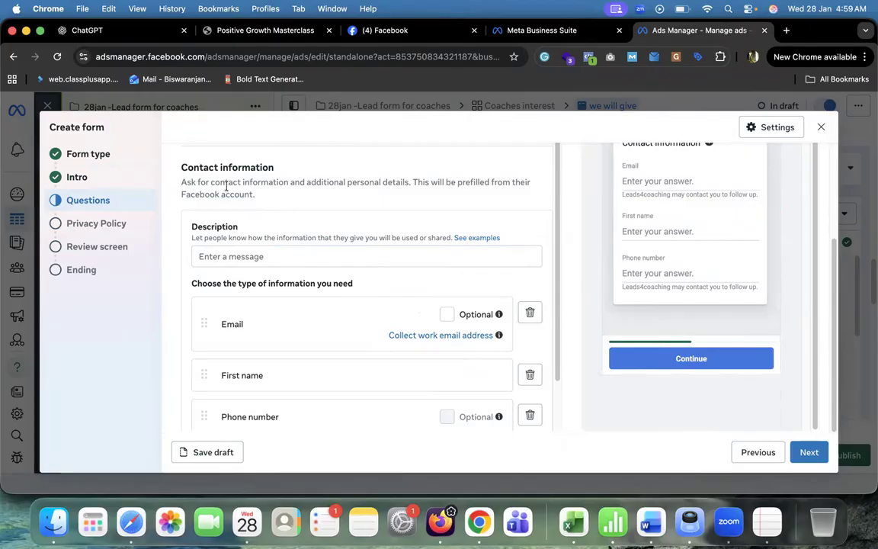
pyautogui.scroll(4, 249, 198)
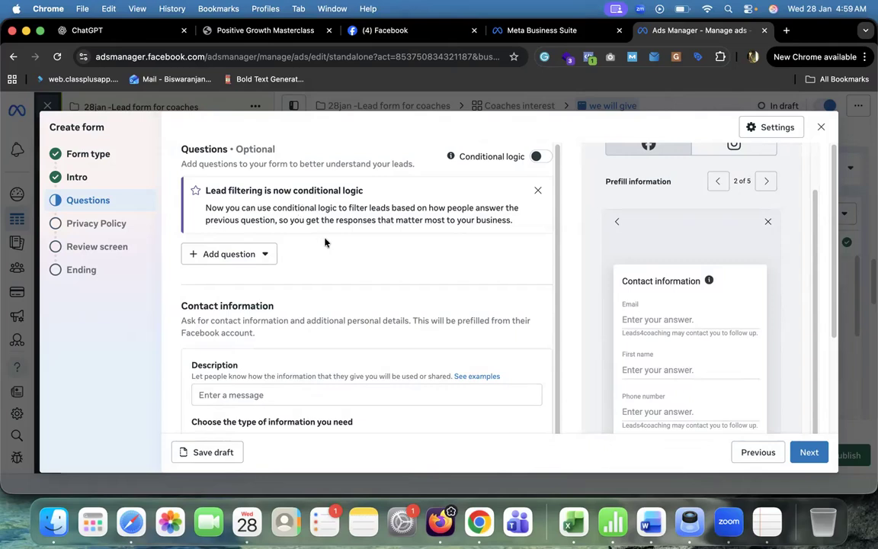
pyautogui.click(255, 261)
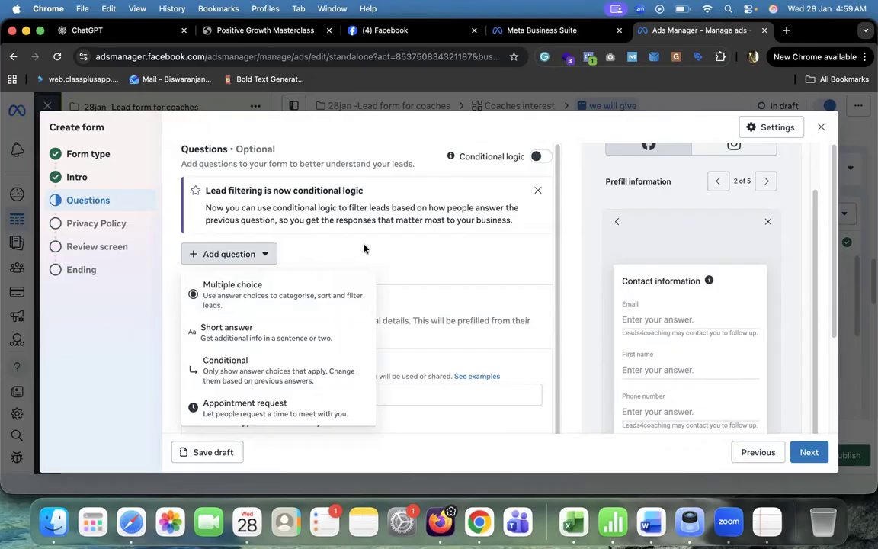
pyautogui.click(280, 252)
pyautogui.click(242, 256)
pyautogui.click(362, 257)
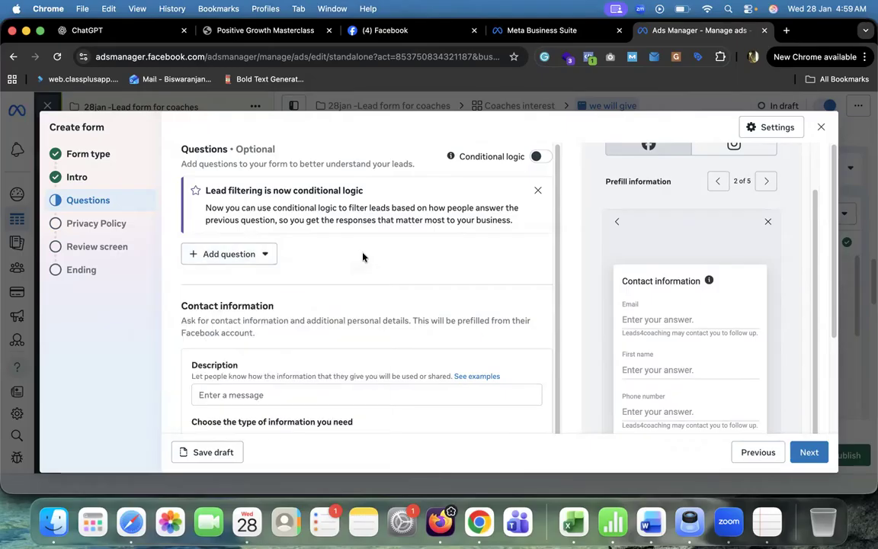
# Add a multiple-choice question with the text "Are you a coach or consultant? (Yes / No)" copied from the requirements document
pyautogui.click(766, 522)
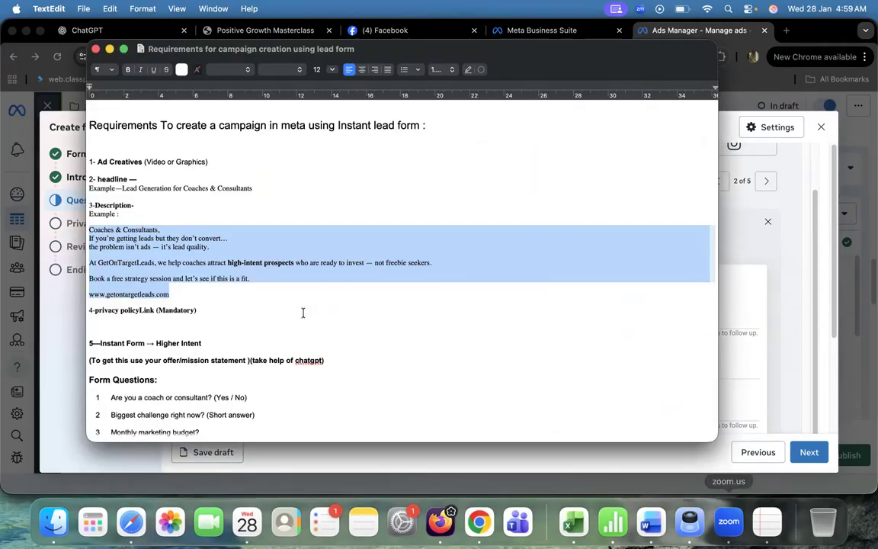
pyautogui.scroll(-3, 196, 305)
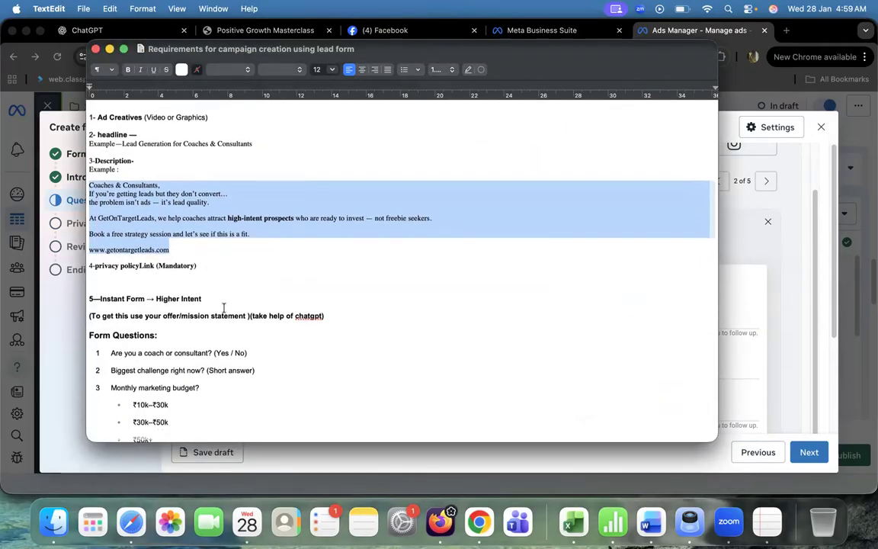
pyautogui.click(156, 352)
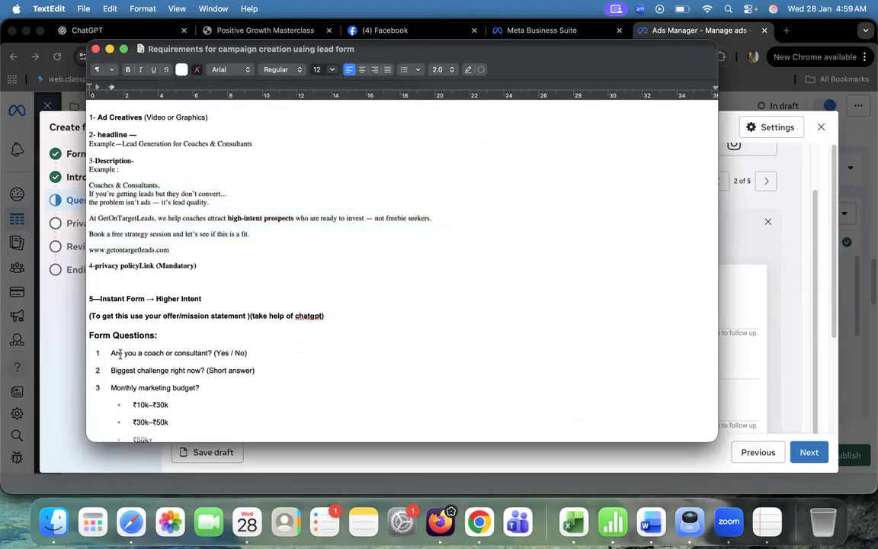
pyautogui.moveTo(113, 353); pyautogui.dragTo(254, 371)
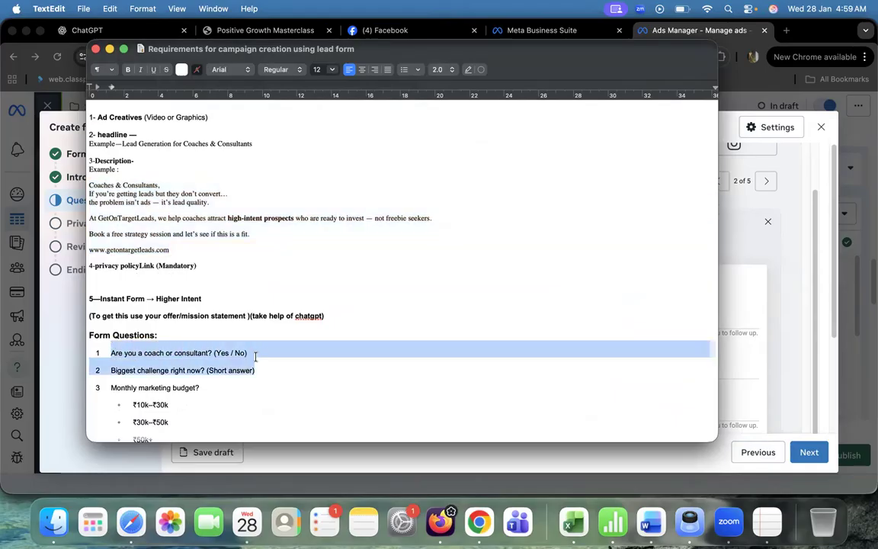
pyautogui.click(290, 353)
pyautogui.moveTo(111, 353); pyautogui.dragTo(255, 354)
pyautogui.press('super+c')
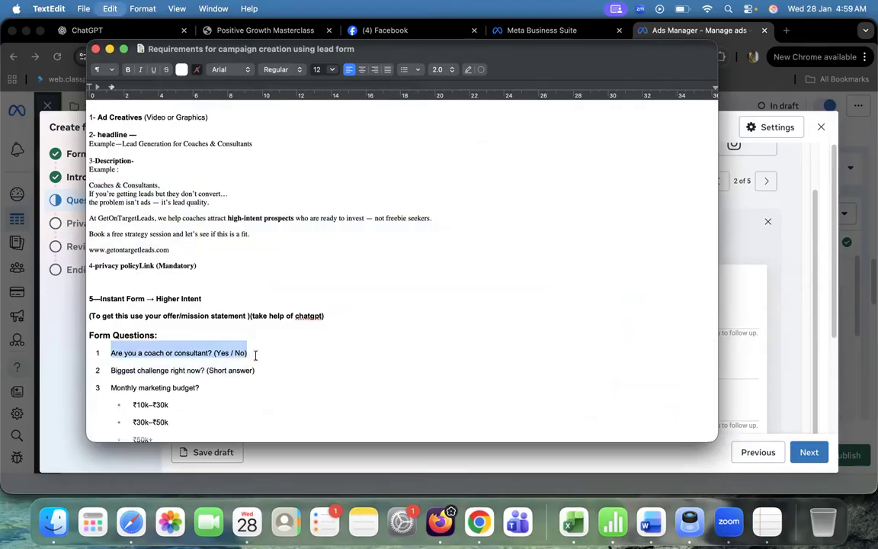
pyautogui.press('super+Tab')
pyautogui.click(223, 256)
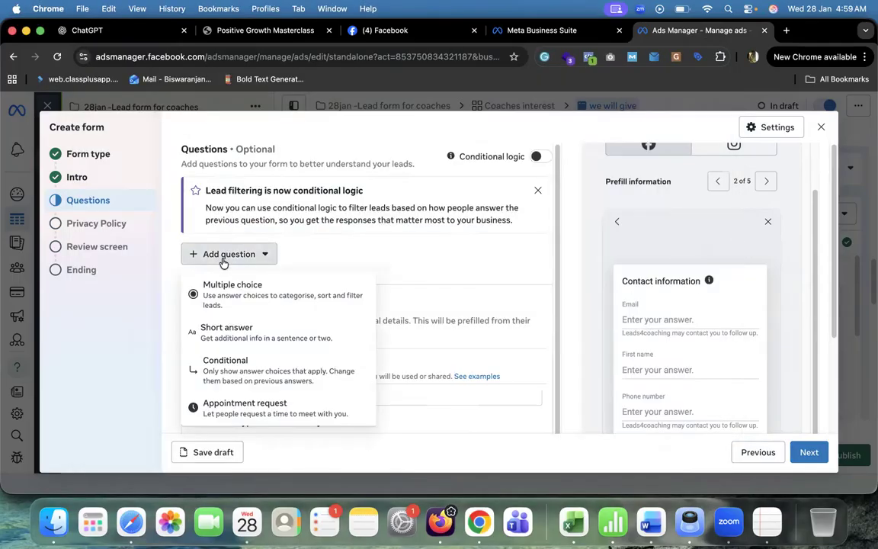
pyautogui.click(241, 298)
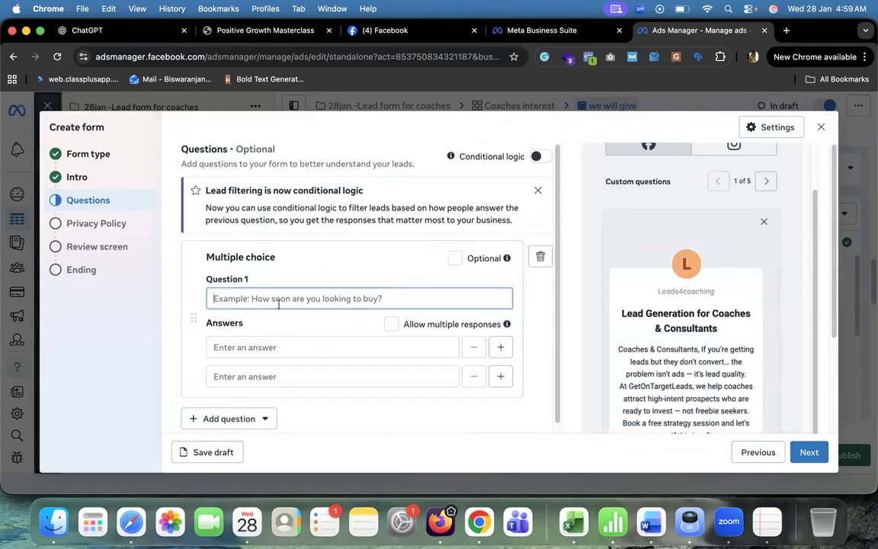
pyautogui.press('super+v')
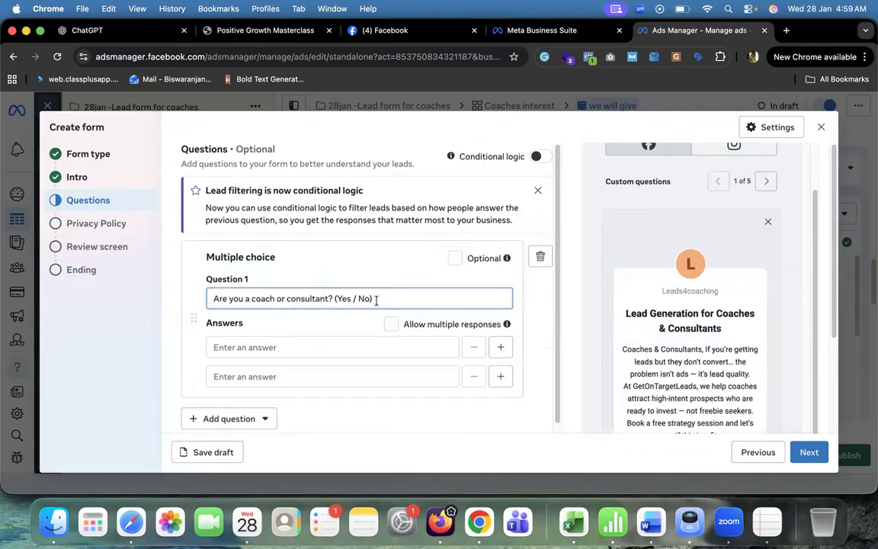
# Remove "(Yes / No)" from the first question so that it reads "Are you a coach or consultant?"
pyautogui.press('BackSpace')
pyautogui.press('BackSpace')
pyautogui.press('BackSpace')
pyautogui.press('BackSpace')
pyautogui.press('BackSpace')
pyautogui.press('BackSpace')
pyautogui.press('BackSpace')
pyautogui.press('BackSpace')
pyautogui.press('BackSpace')
pyautogui.press('BackSpace')
# Enter "Yes" and "No" as the two answers to the coach-or-consultant question
pyautogui.click(294, 346)
pyautogui.write('Yes')
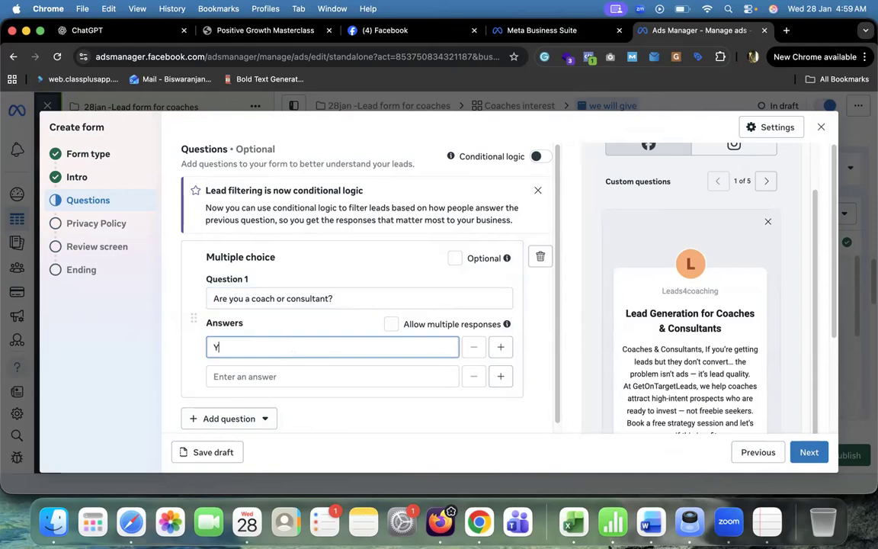
pyautogui.click(268, 376)
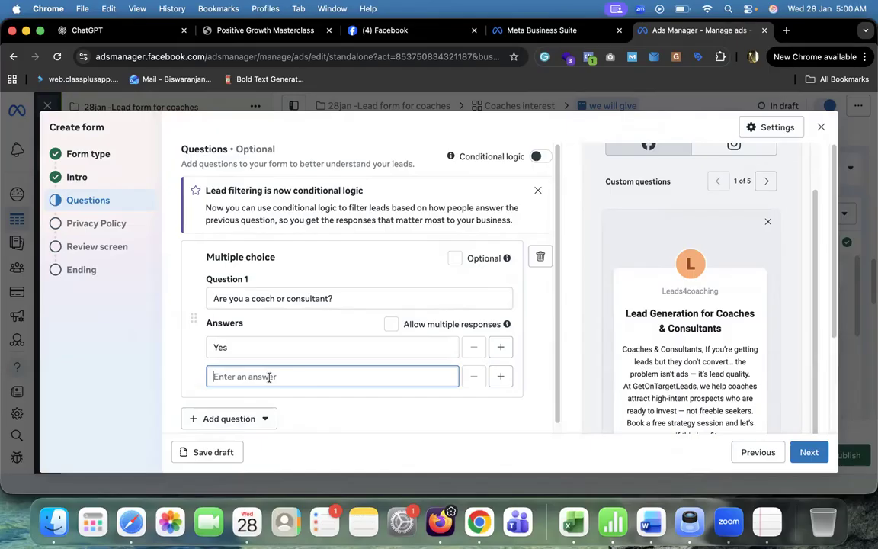
pyautogui.write('No')
# Add a short-answer question with the text "Biggest challenge right now?" copied from the requirements document in TextEdit
pyautogui.scroll(-2, 320, 299)
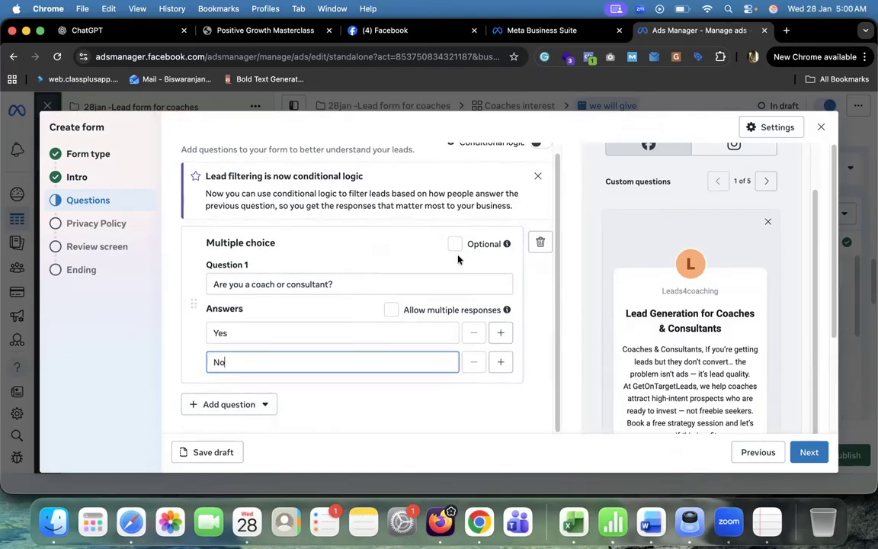
pyautogui.scroll(-3, 277, 239)
pyautogui.click(252, 376)
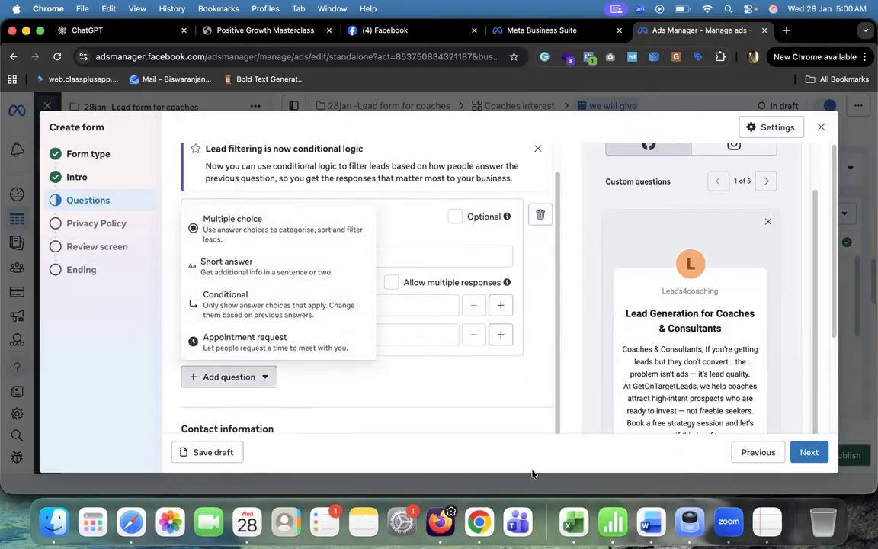
pyautogui.click(766, 521)
pyautogui.scroll(-5, 196, 339)
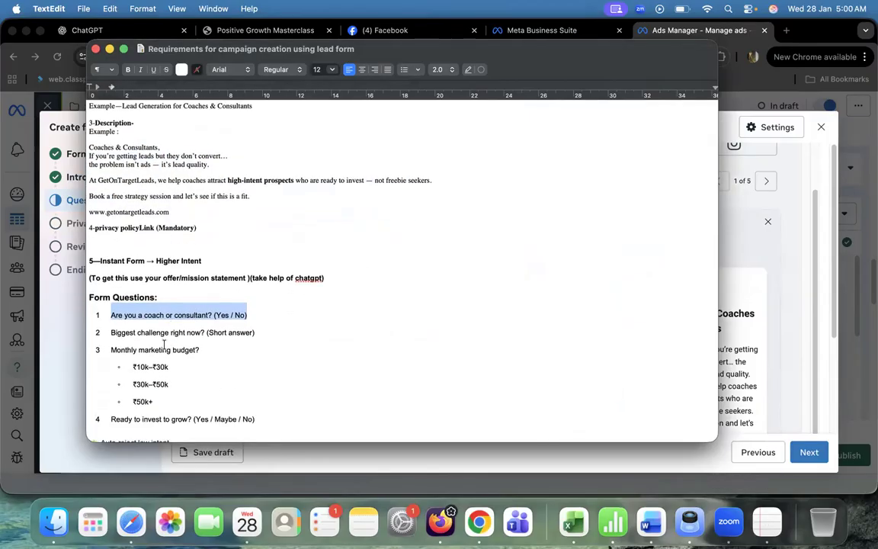
pyautogui.click(111, 332)
pyautogui.moveTo(111, 332); pyautogui.dragTo(205, 332)
pyautogui.press('super+c')
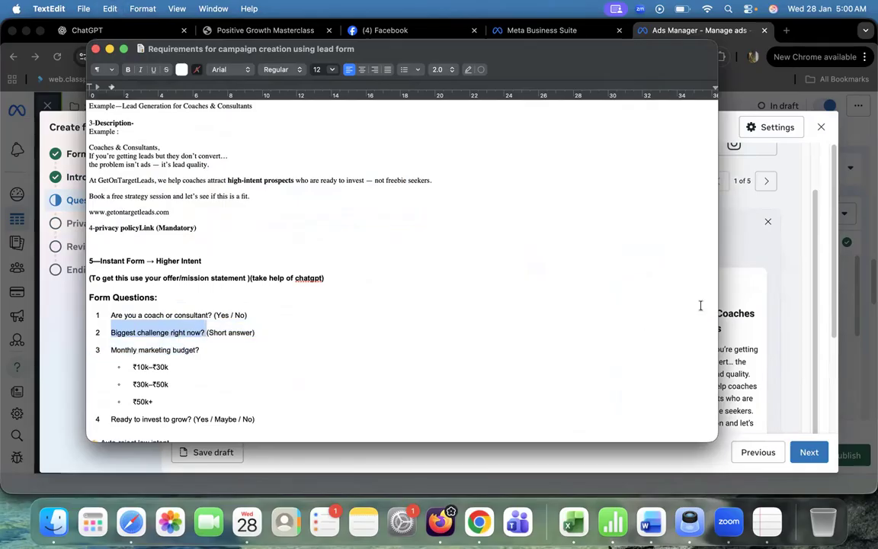
pyautogui.press('super+Tab')
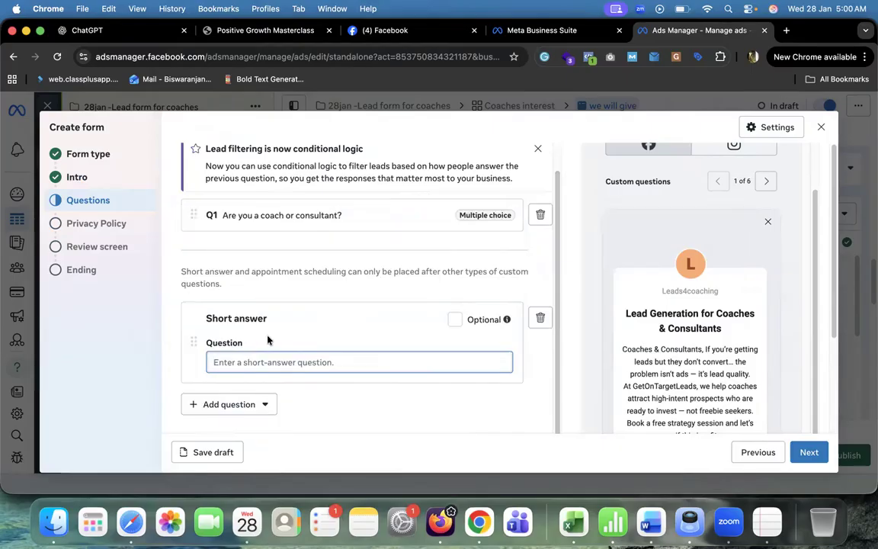
pyautogui.press('super+v')
pyautogui.scroll(-2, 337, 339)
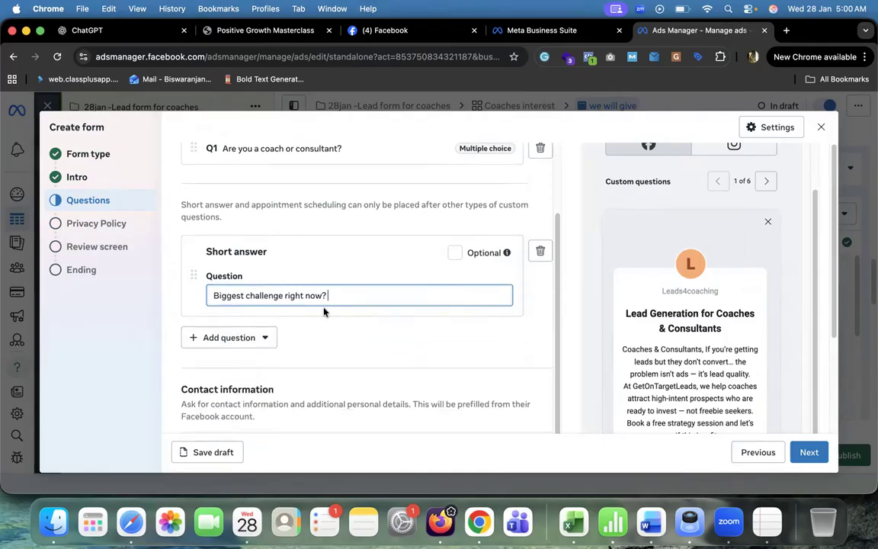
pyautogui.click(260, 337)
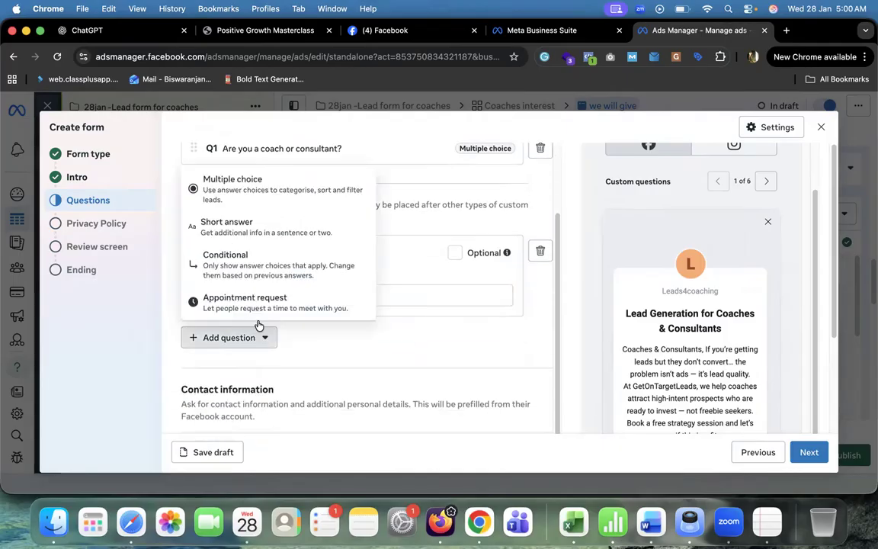
pyautogui.click(767, 521)
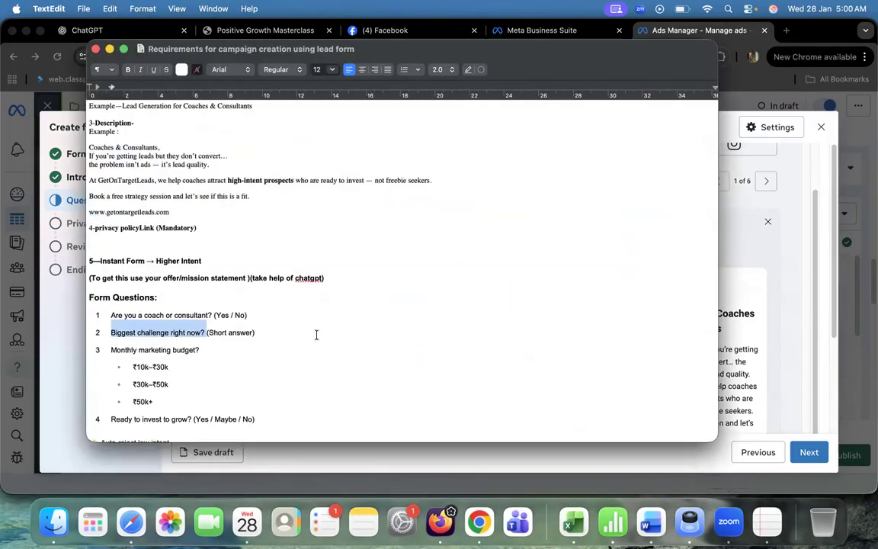
pyautogui.click(82, 358)
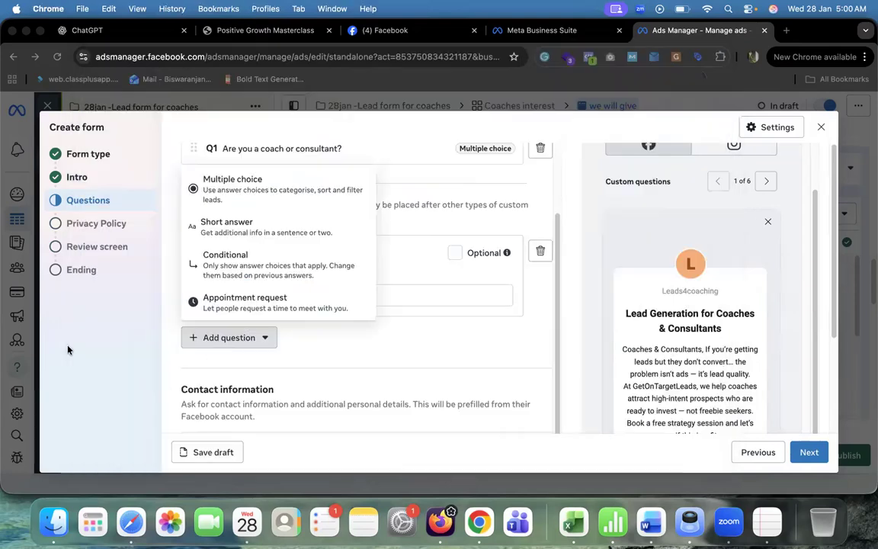
pyautogui.click(118, 328)
# Examine the Contact information section's description, its email, first name and phone number fields, and how they appear in the form preview
pyautogui.scroll(-1, 310, 286)
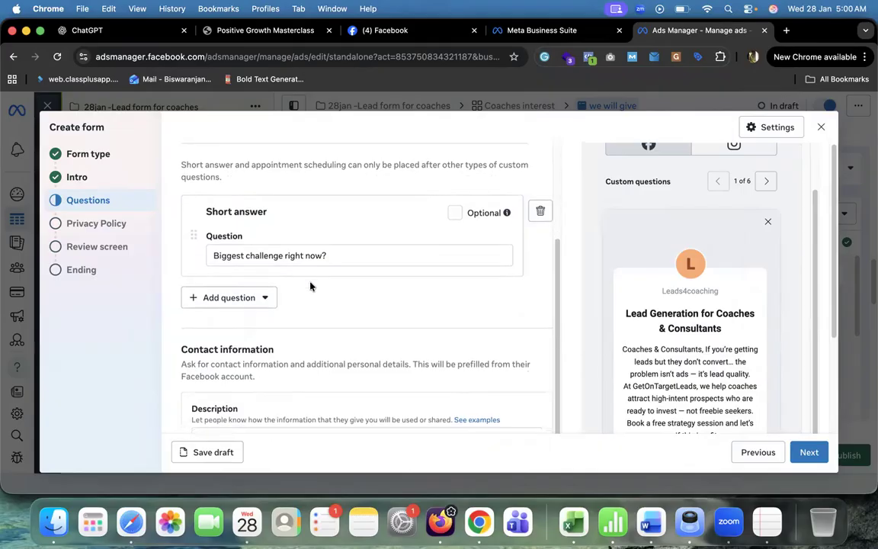
pyautogui.scroll(-1, 310, 285)
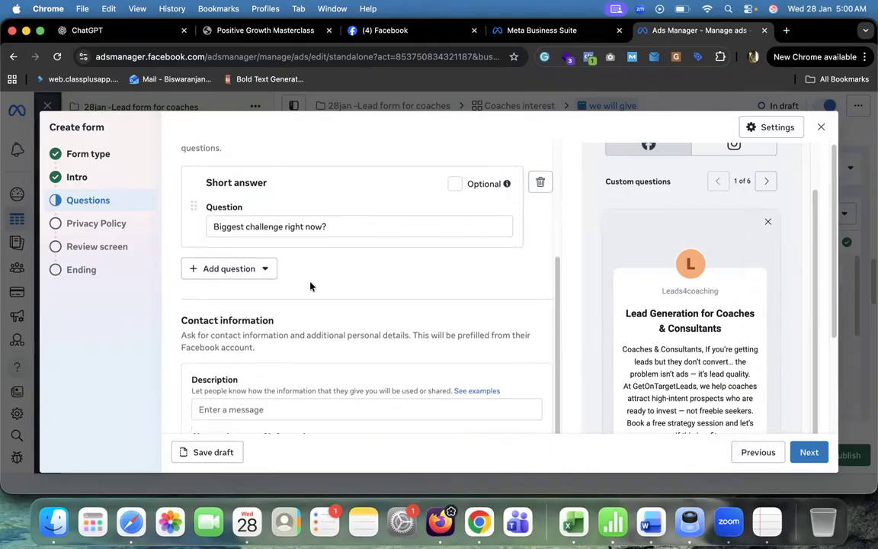
pyautogui.scroll(-1, 611, 319)
pyautogui.scroll(-5, 378, 298)
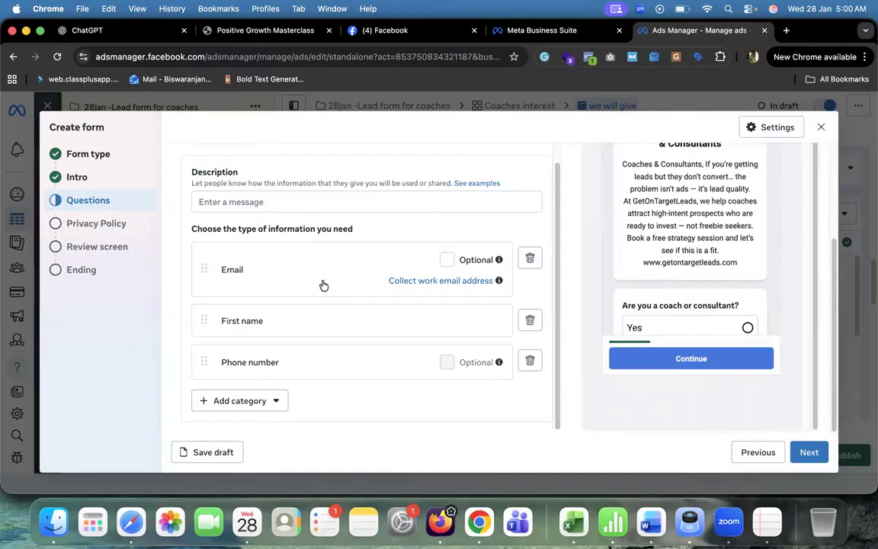
pyautogui.scroll(2, 291, 277)
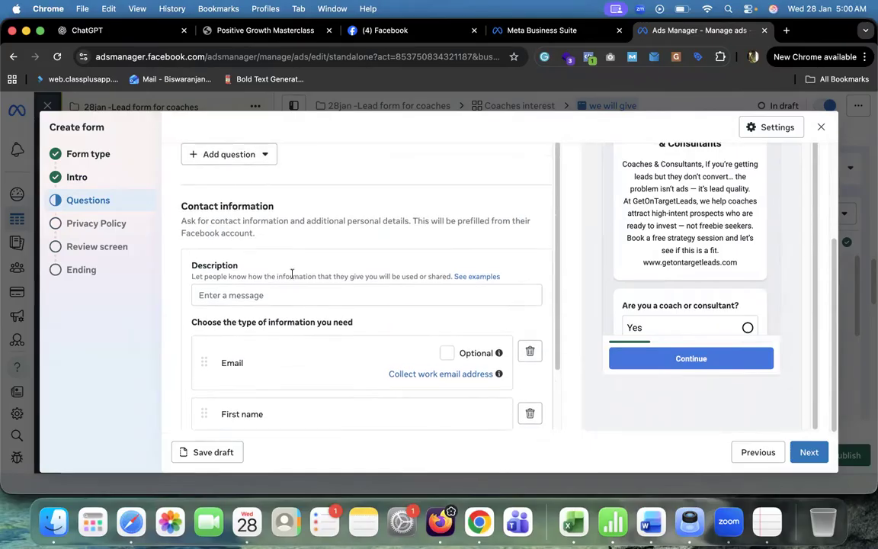
pyautogui.click(241, 296)
pyautogui.scroll(2, 382, 268)
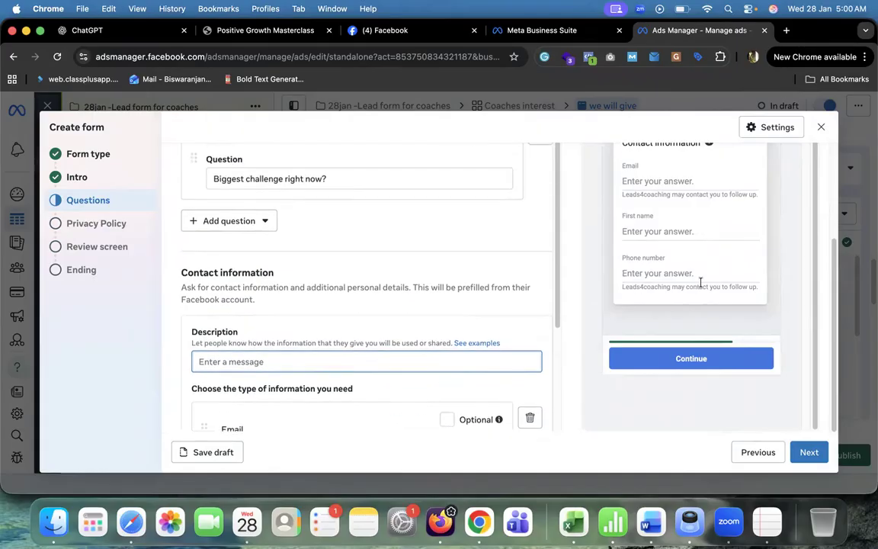
pyautogui.scroll(2, 700, 282)
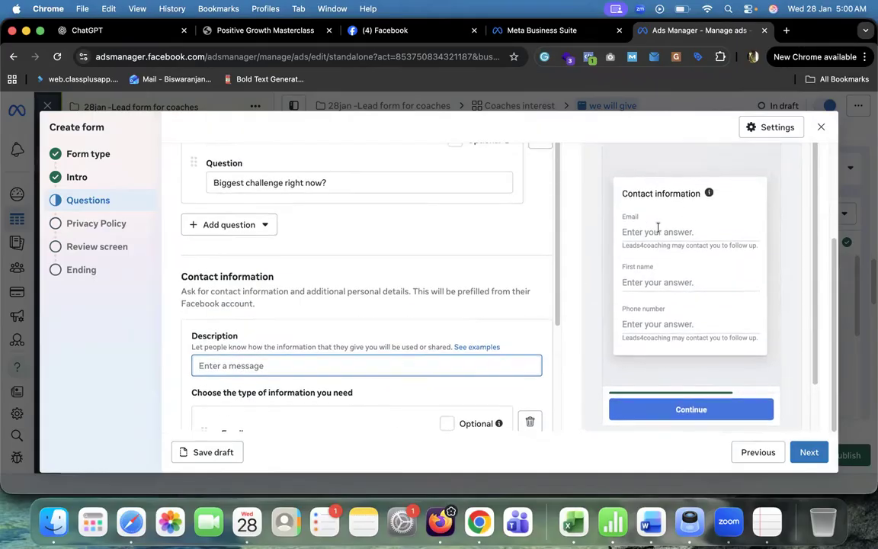
pyautogui.scroll(1, 657, 227)
pyautogui.scroll(-2, 332, 287)
pyautogui.scroll(-3, 332, 287)
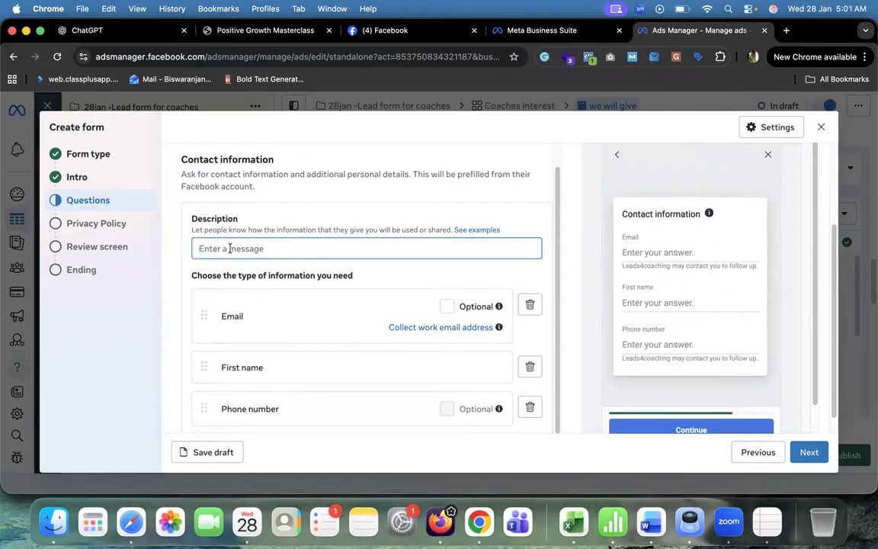
pyautogui.scroll(2, 322, 321)
pyautogui.scroll(-3, 322, 321)
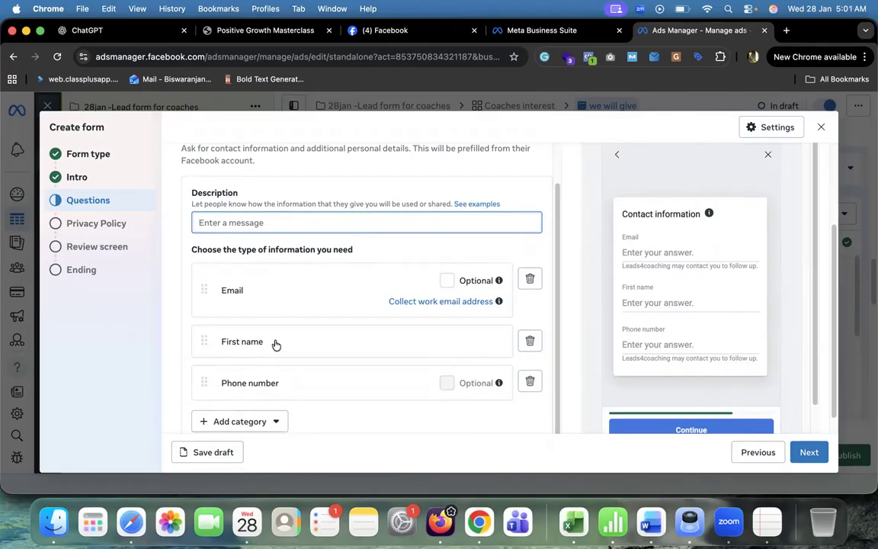
pyautogui.scroll(-1, 309, 355)
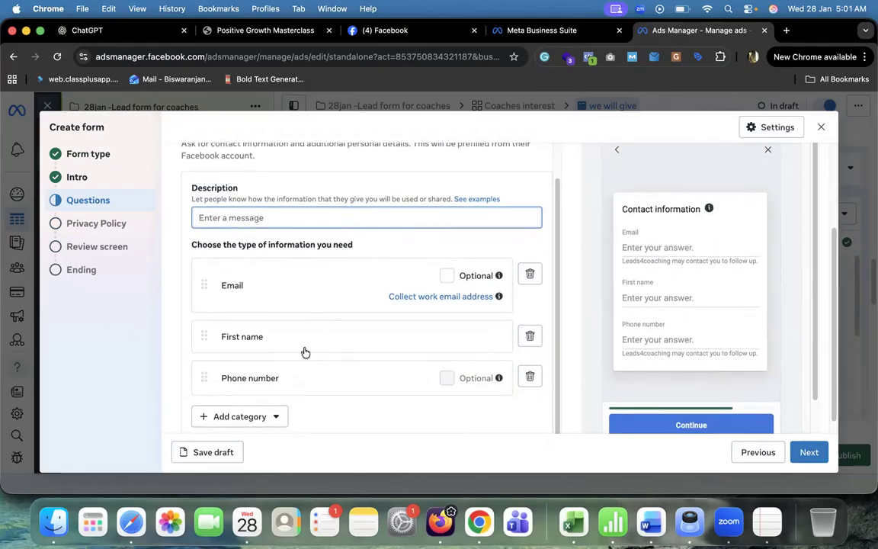
pyautogui.scroll(-2, 299, 343)
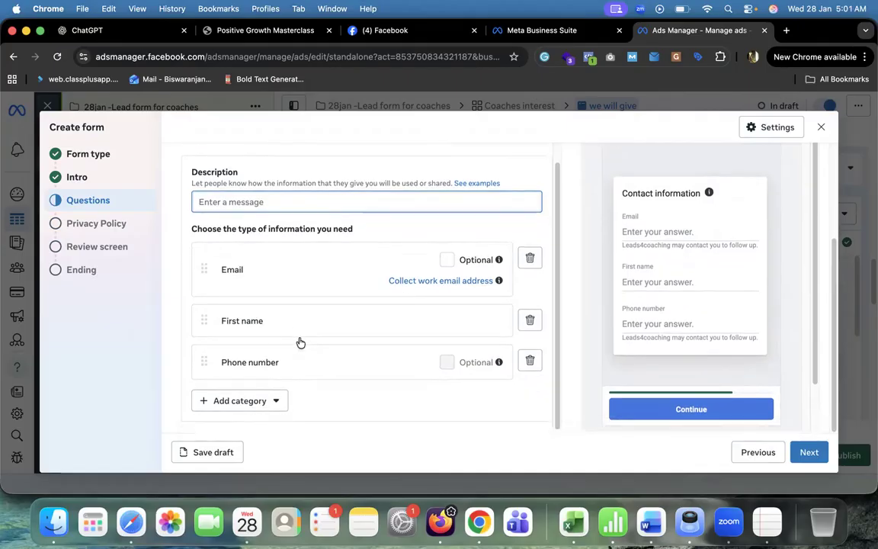
pyautogui.click(809, 452)
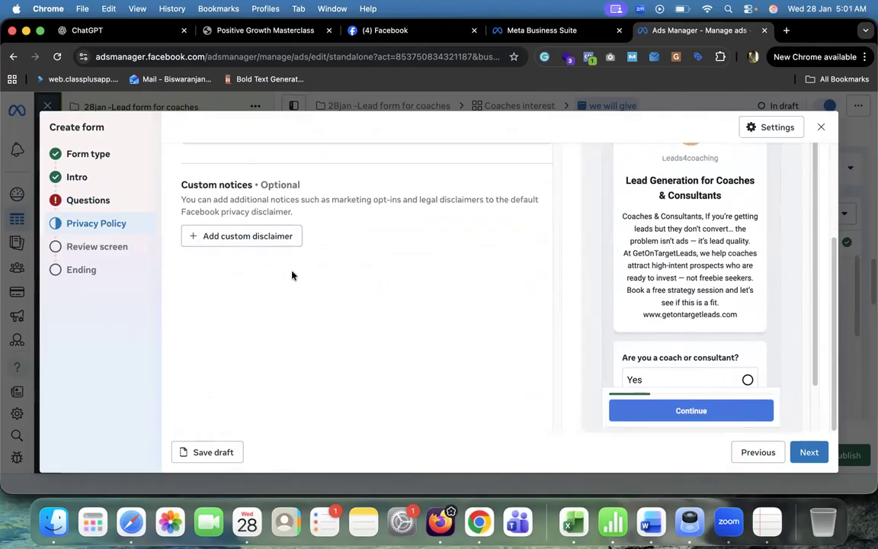
pyautogui.scroll(4, 293, 270)
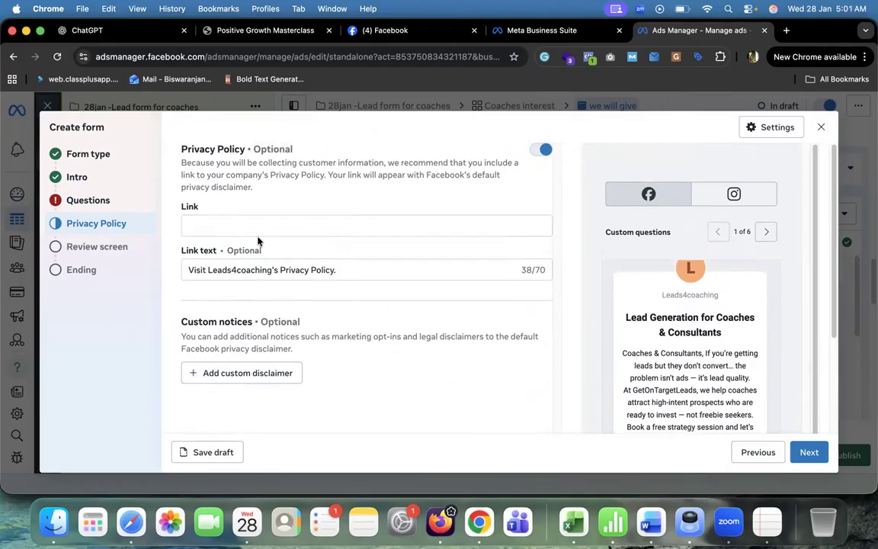
pyautogui.click(217, 227)
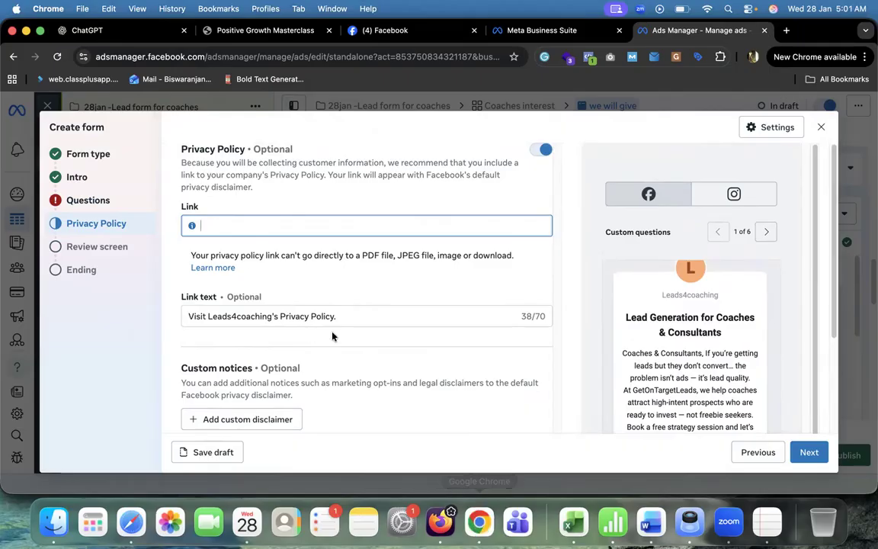
pyautogui.click(441, 522)
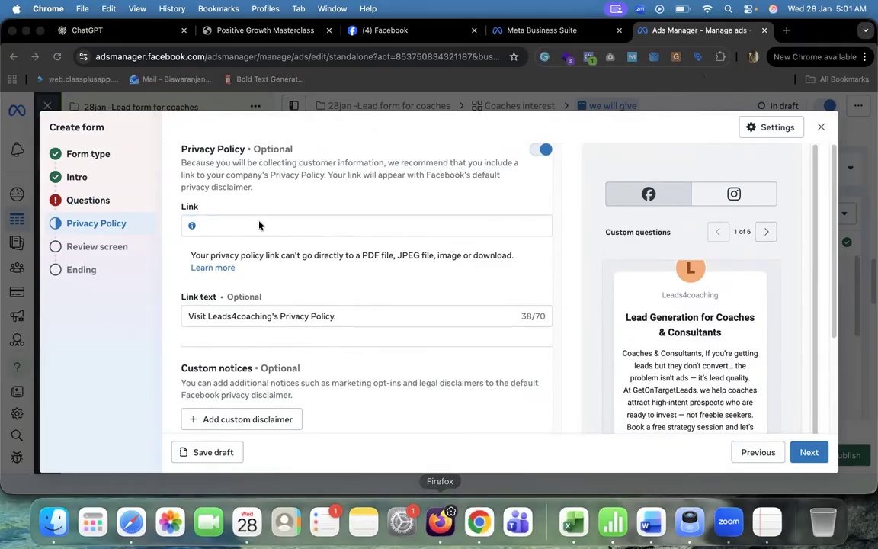
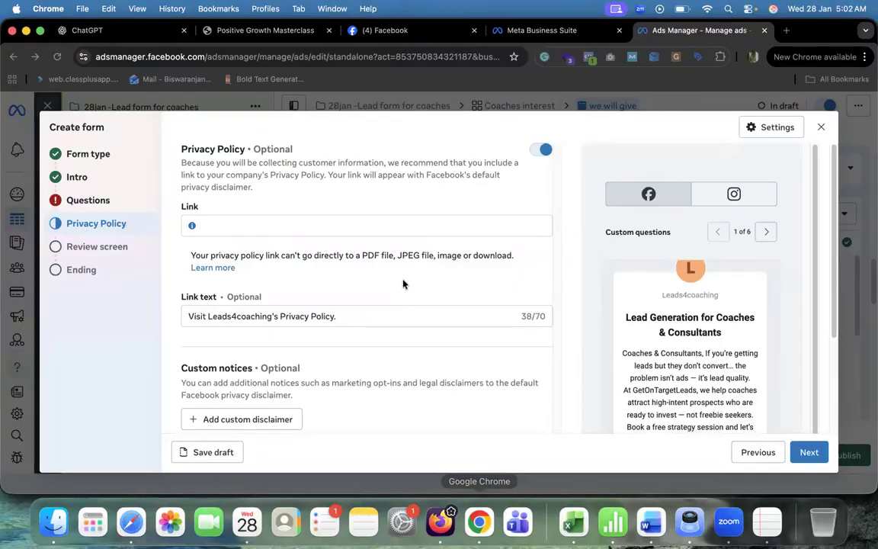
pyautogui.click(343, 225)
pyautogui.write('https://positivegrowthmasterclass.com/privacy-policy/')
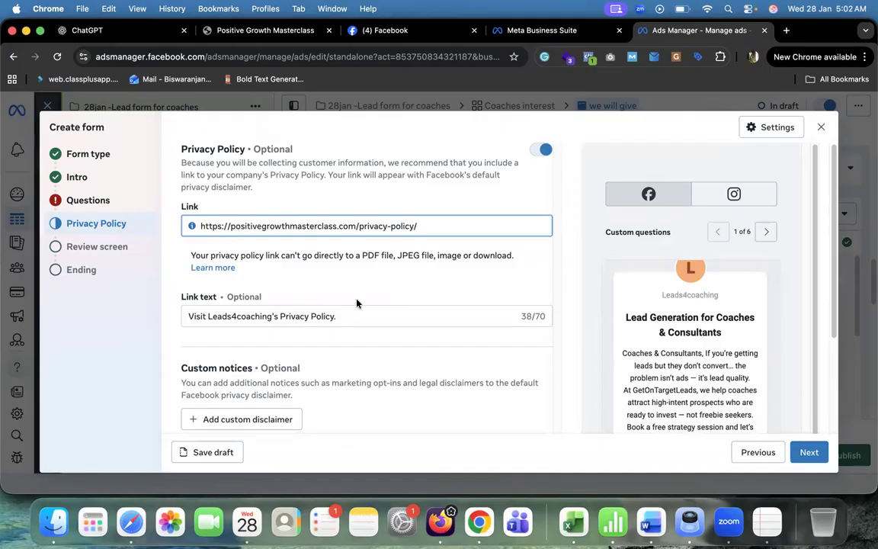
# Continue past the custom notices and the Review screen to the Ending section, and examine its message for leads and additional action options
pyautogui.scroll(-3, 358, 303)
pyautogui.scroll(-2, 363, 303)
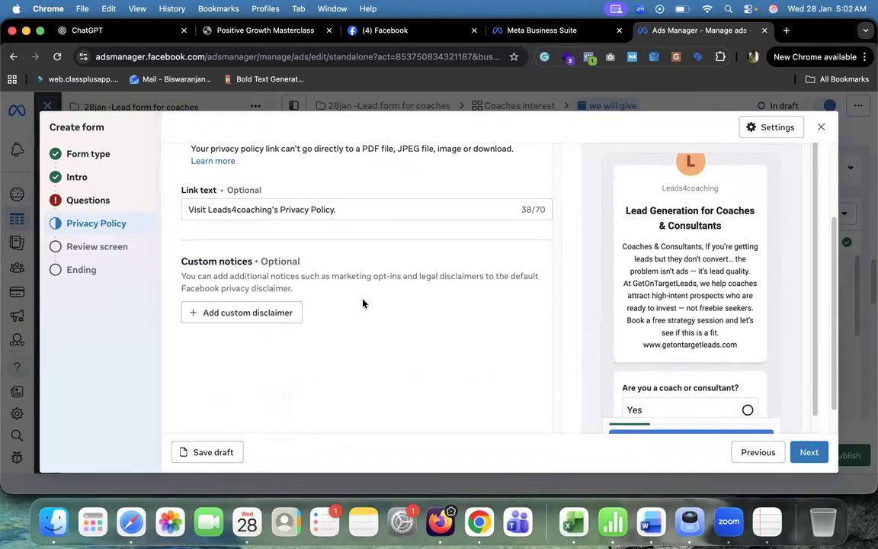
pyautogui.scroll(-3, 667, 292)
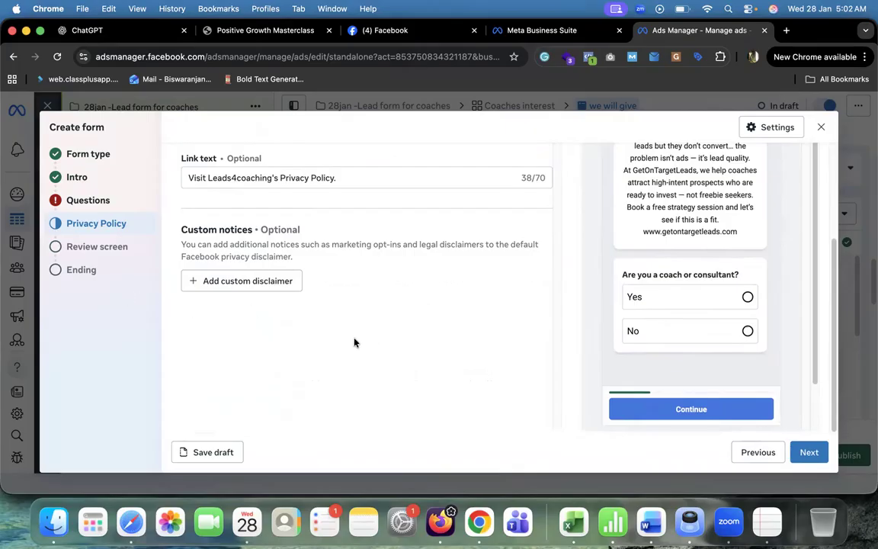
pyautogui.click(807, 451)
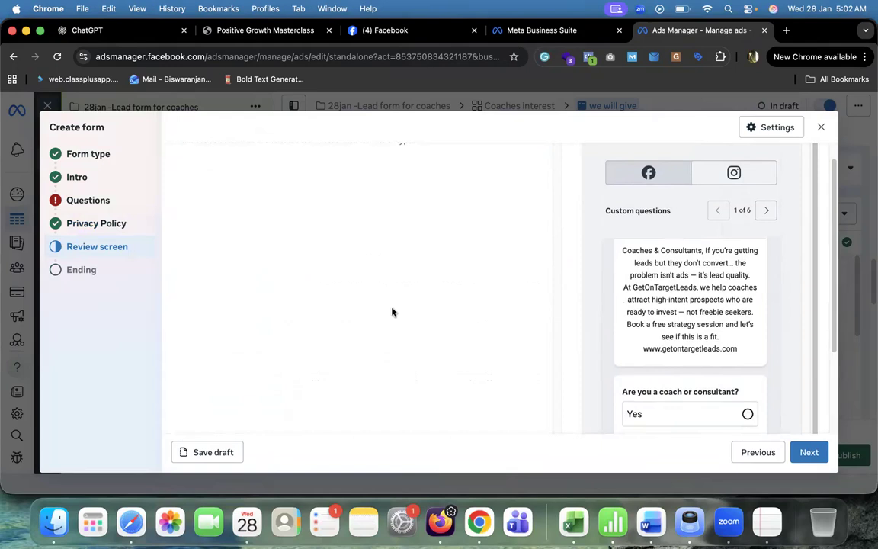
pyautogui.click(806, 451)
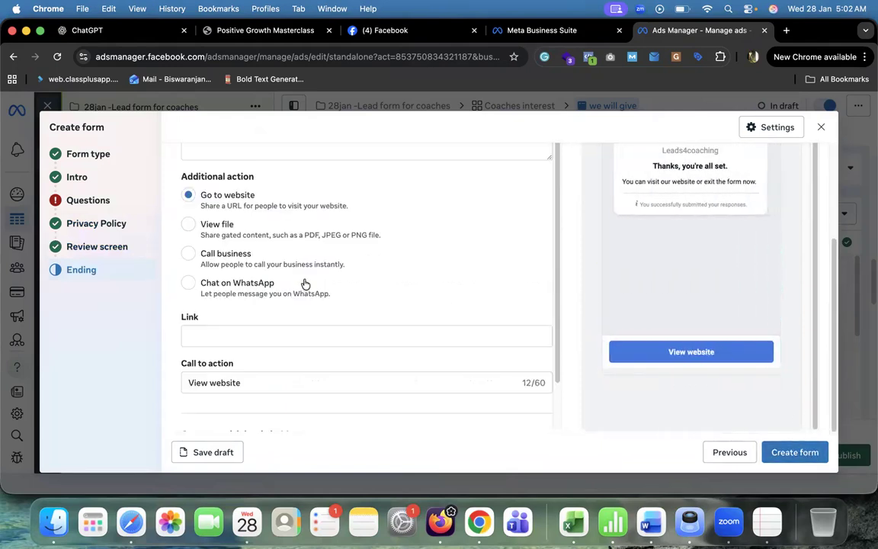
pyautogui.scroll(4, 257, 256)
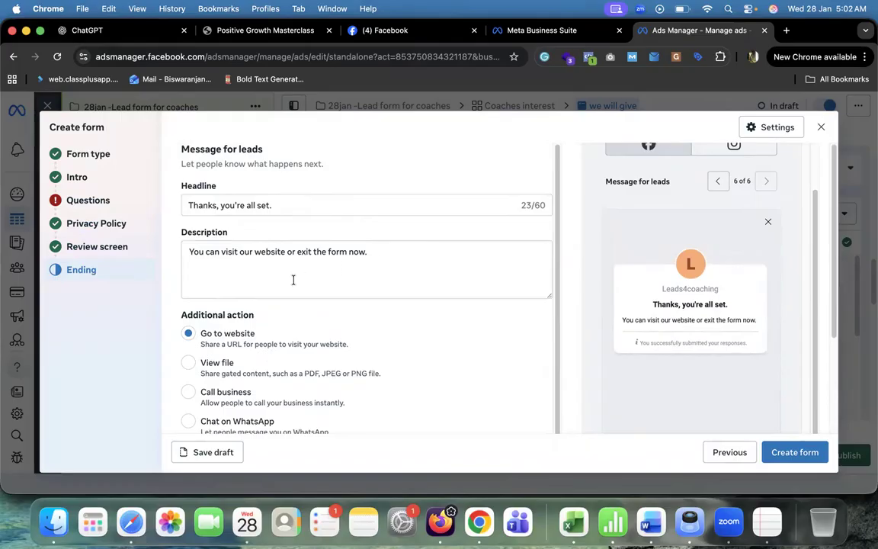
pyautogui.scroll(-2, 248, 325)
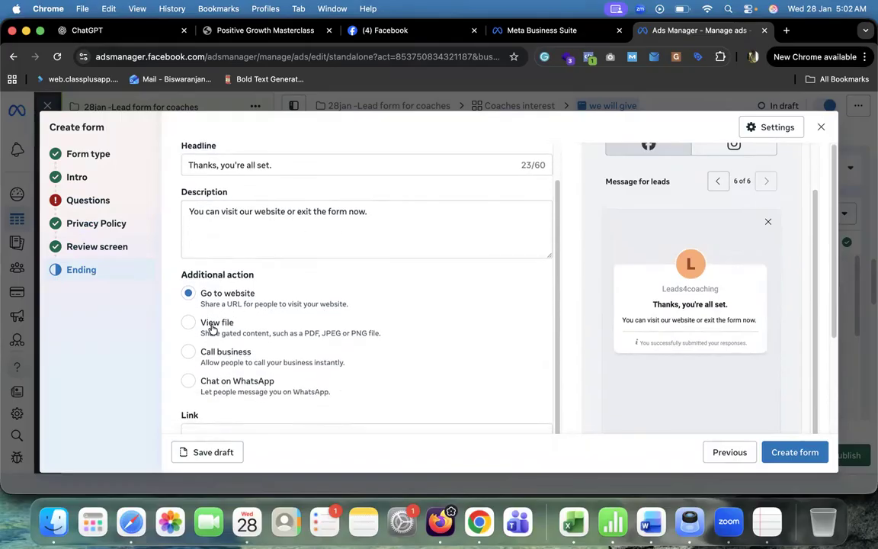
pyautogui.scroll(-1, 272, 319)
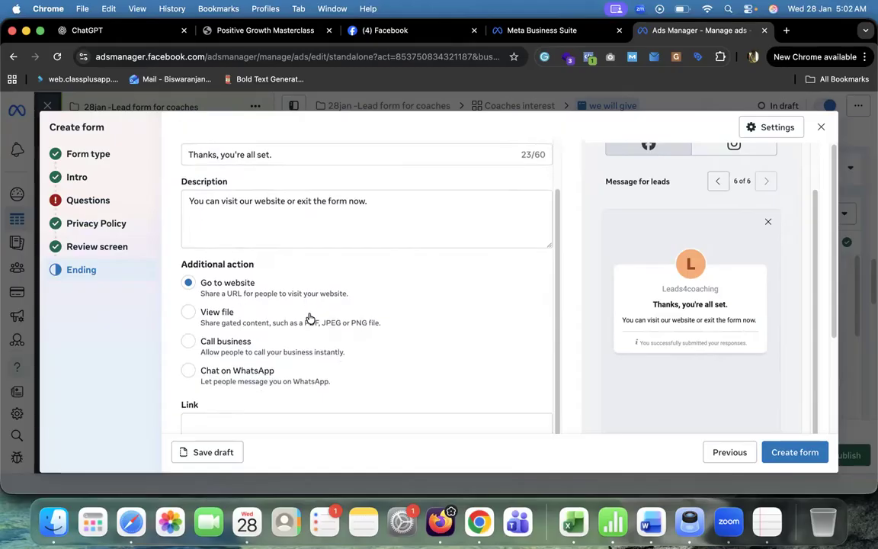
pyautogui.scroll(-1, 308, 348)
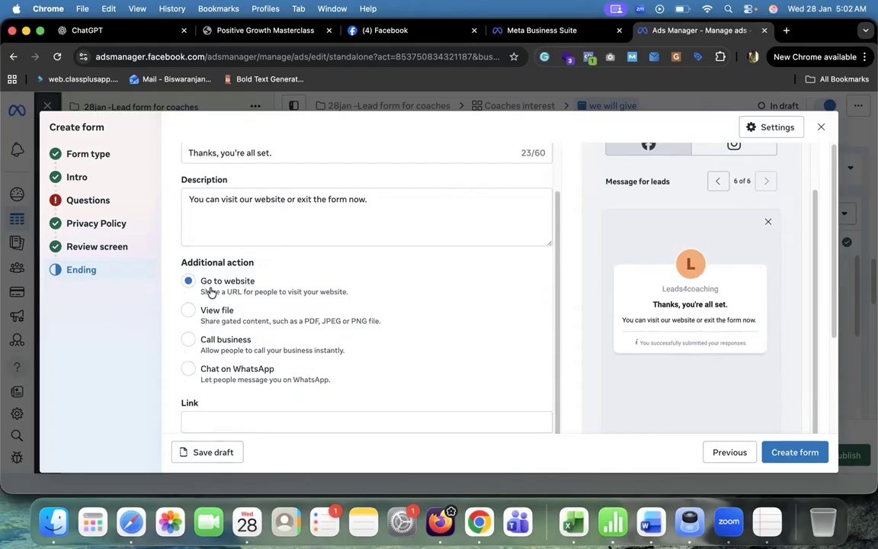
# Examine the settings and preview for the View file, Call business and Chat on WhatsApp additional actions, and return to Go to website
pyautogui.scroll(-4, 280, 327)
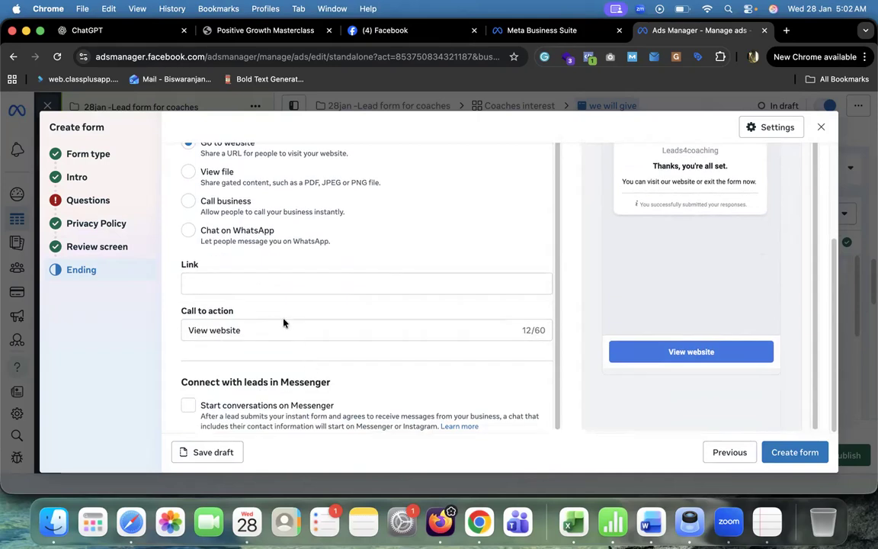
pyautogui.scroll(1, 284, 323)
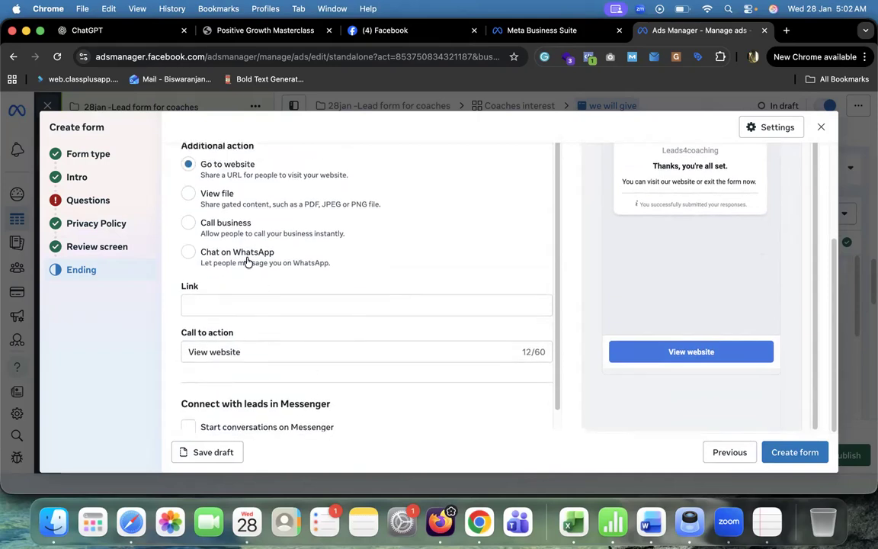
pyautogui.click(188, 196)
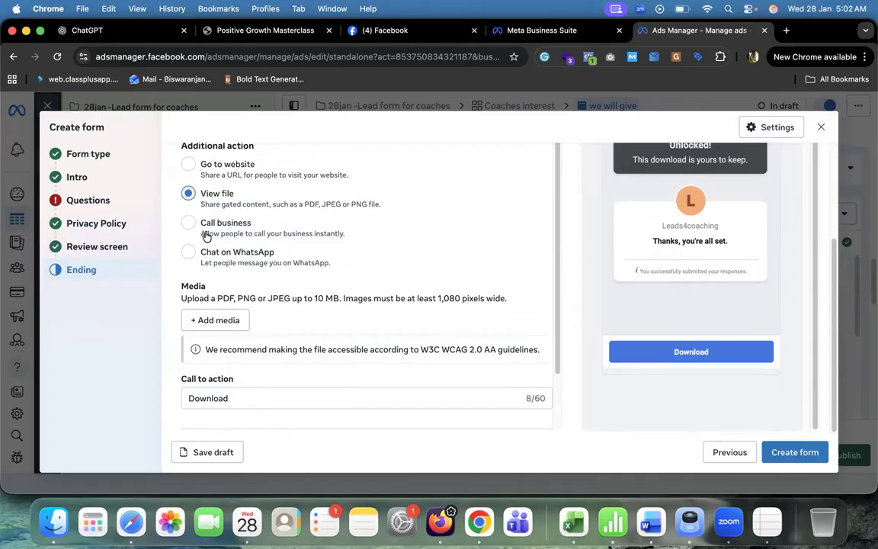
pyautogui.click(188, 223)
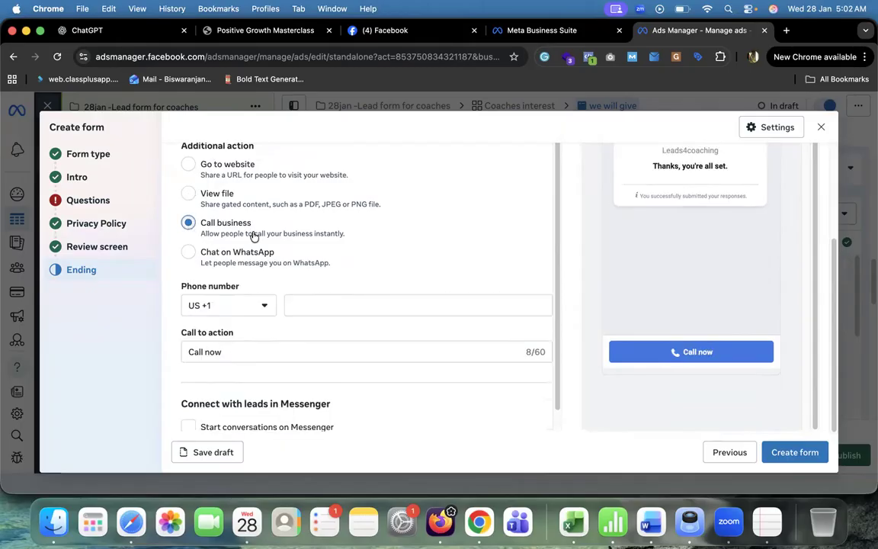
pyautogui.click(189, 252)
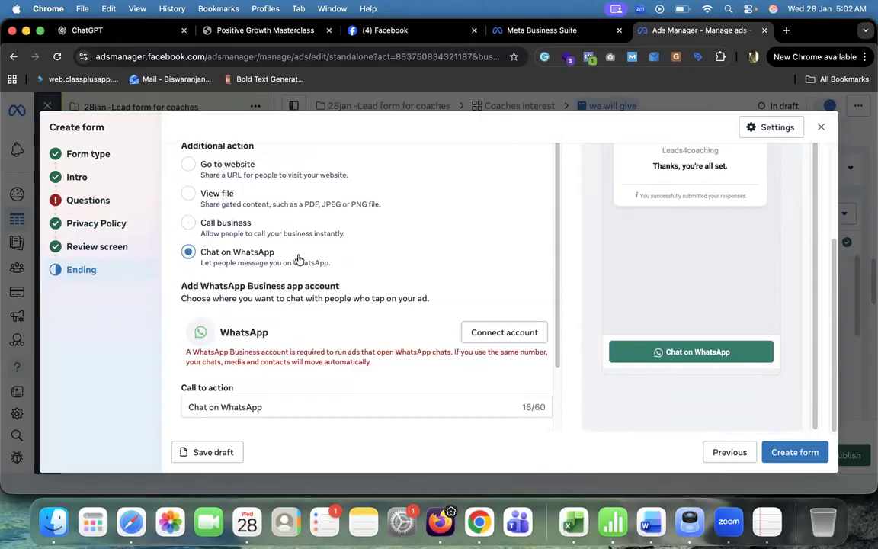
pyautogui.scroll(-2, 320, 274)
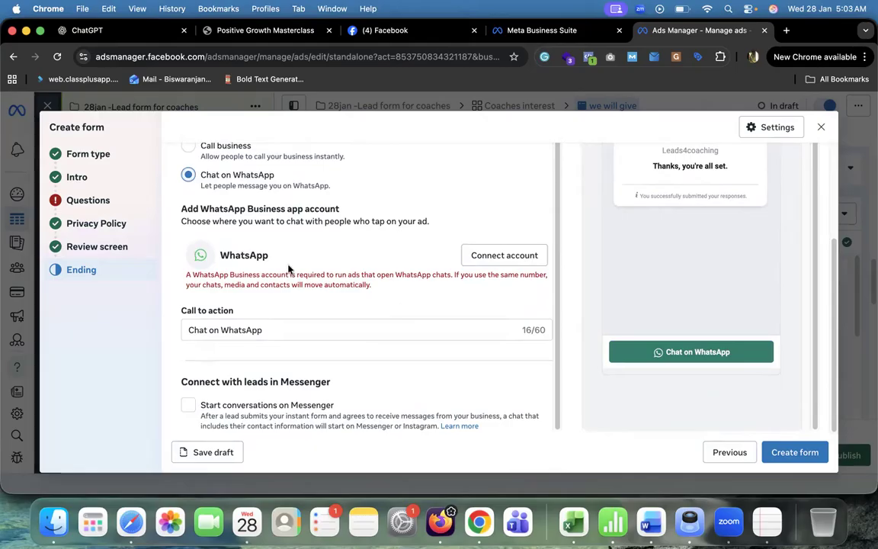
pyautogui.scroll(3, 288, 268)
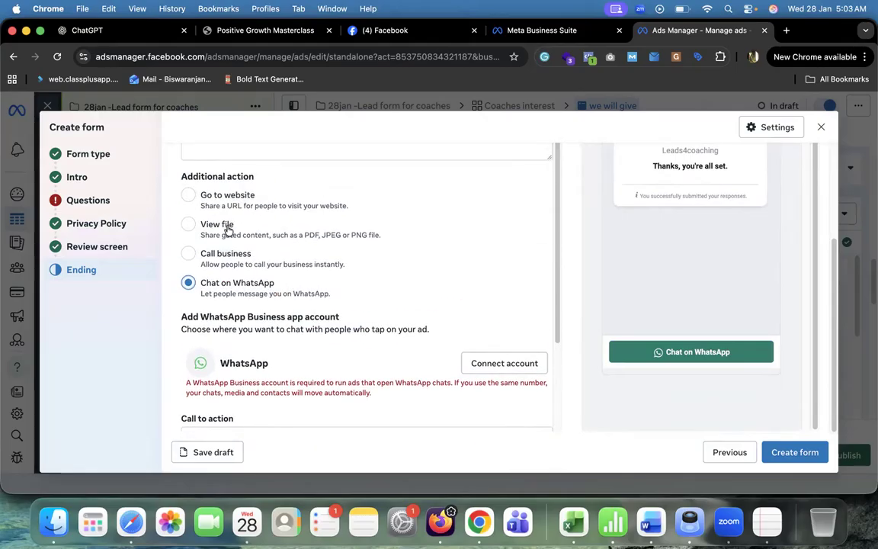
pyautogui.click(188, 196)
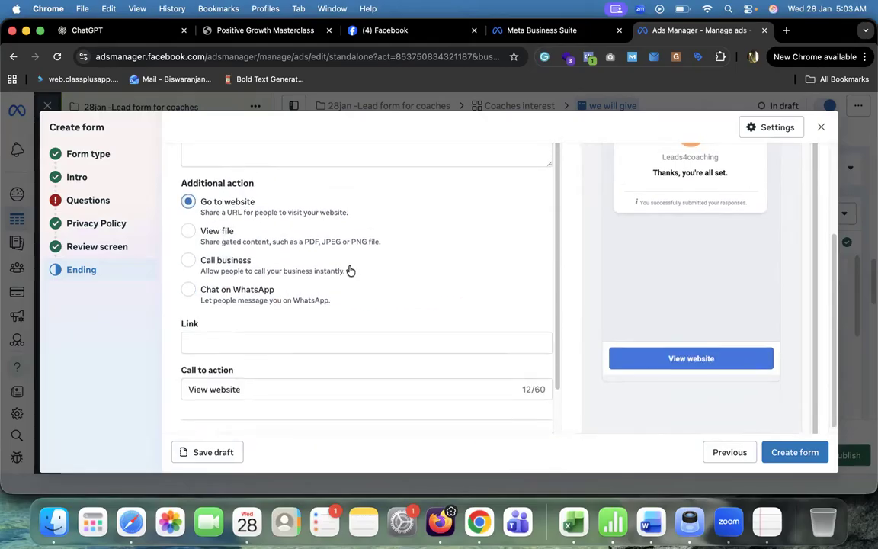
pyautogui.scroll(3, 349, 266)
pyautogui.scroll(-3, 347, 265)
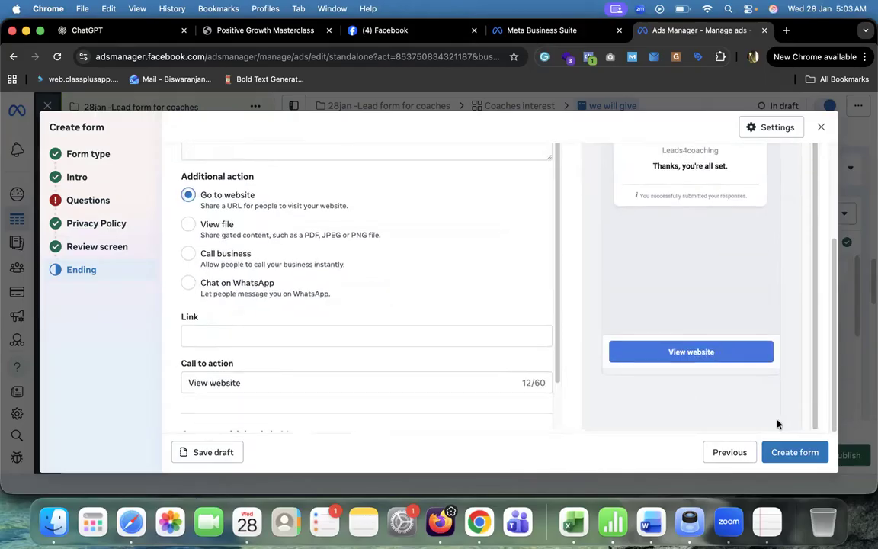
pyautogui.click(793, 451)
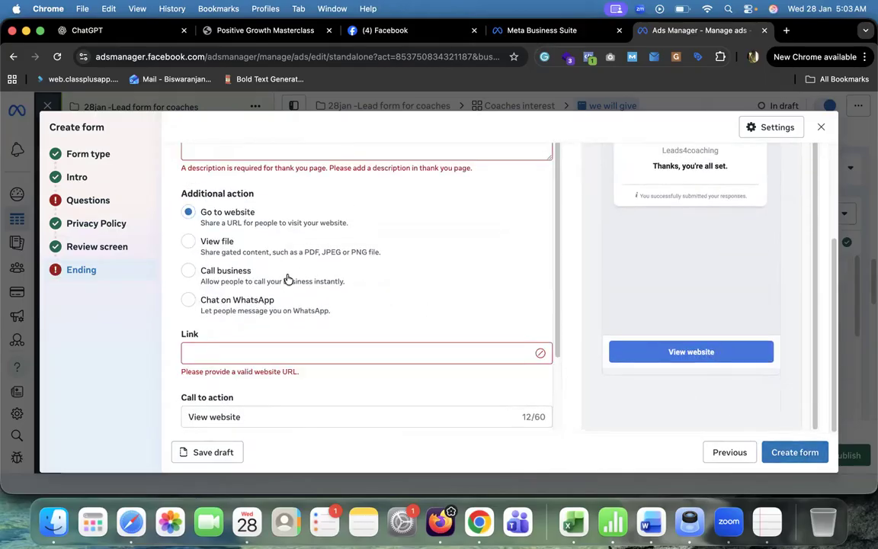
pyautogui.click(273, 352)
pyautogui.write('https://positivegrowthmasterclass.com/privacy-policy/')
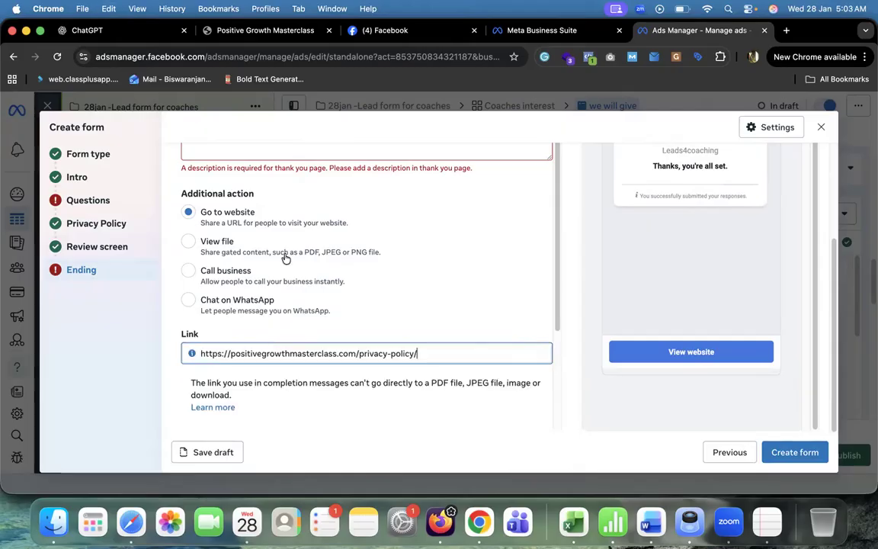
# Set the ending message's description to "test" and submit the form for creation
pyautogui.scroll(3, 284, 251)
pyautogui.click(256, 256)
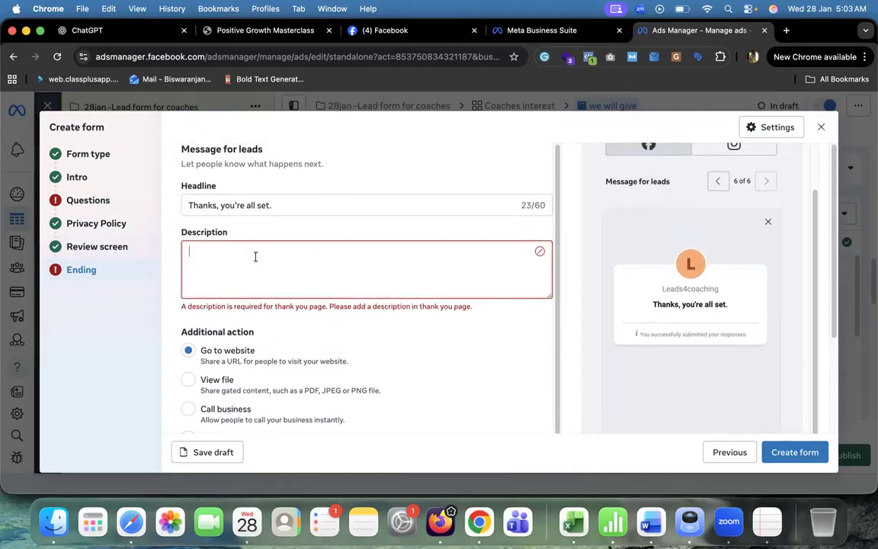
pyautogui.write('test')
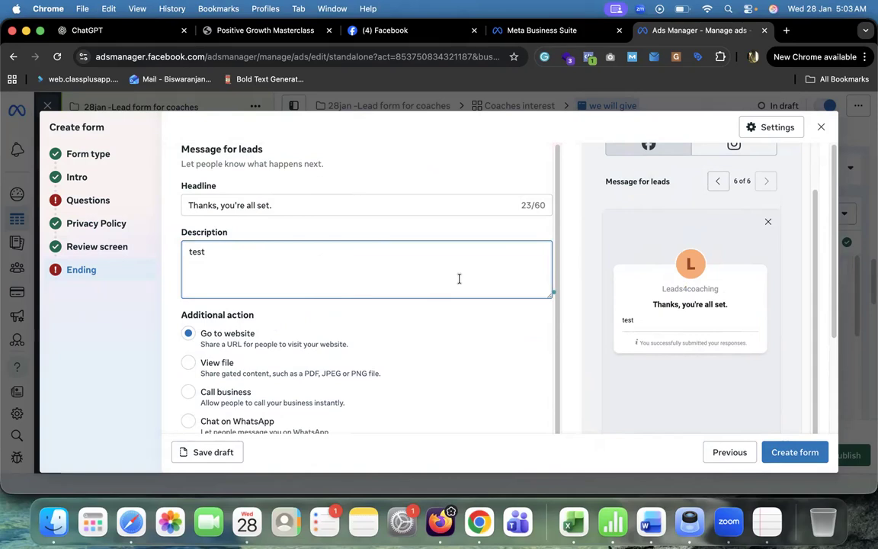
pyautogui.scroll(-4, 458, 278)
pyautogui.scroll(-1, 552, 292)
pyautogui.click(798, 454)
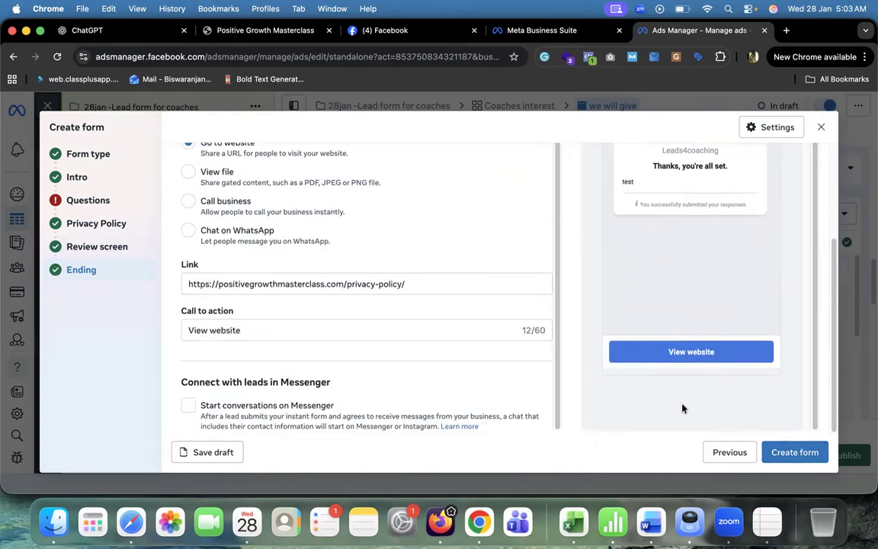
# In the Questions section, set the contact information description to "we wont share your info with others this is our purpose only"
pyautogui.click(81, 208)
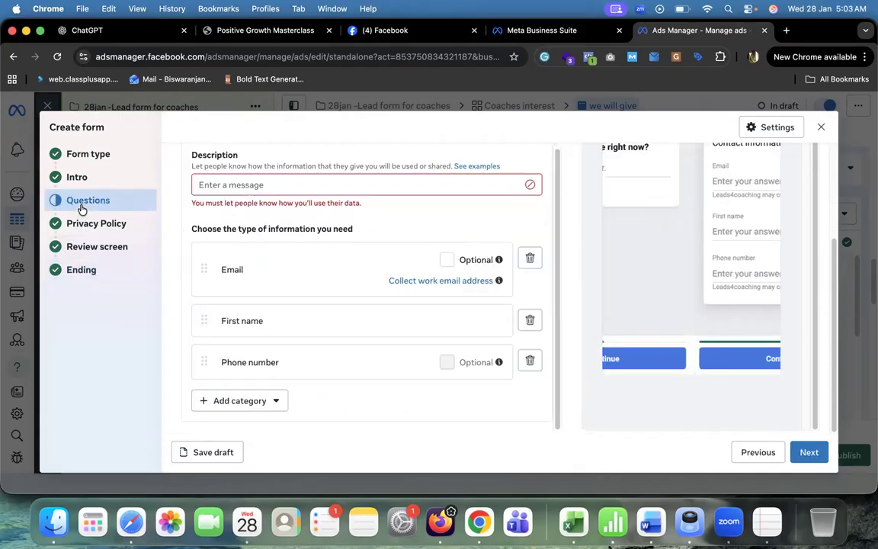
pyautogui.click(264, 185)
pyautogui.write('we wont')
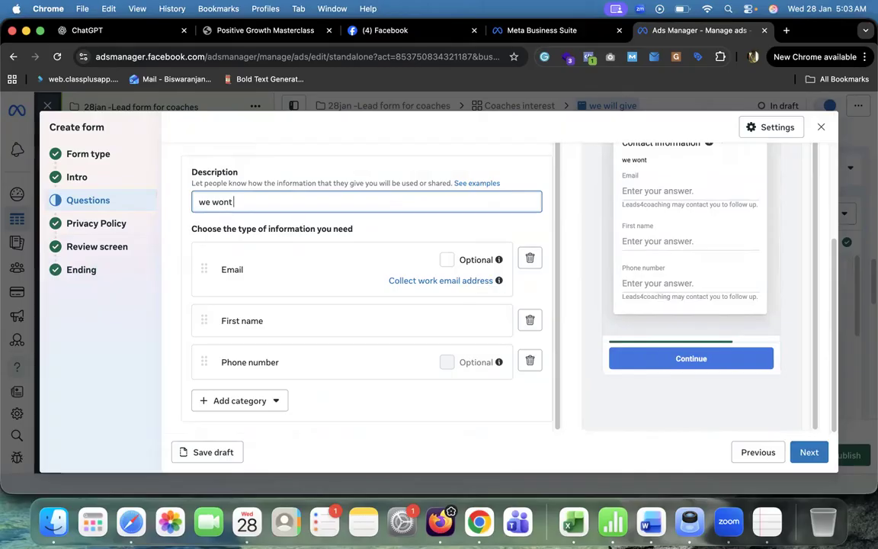
pyautogui.write(' share your infor with other p')
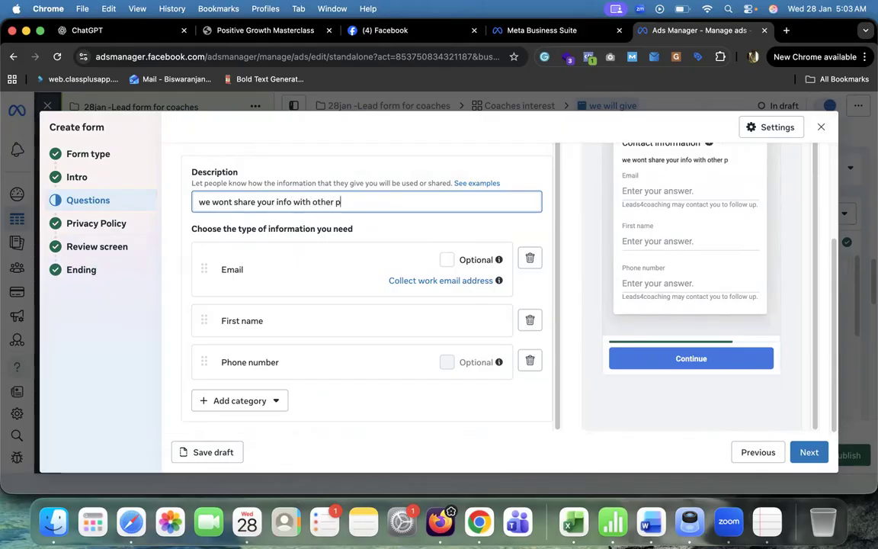
pyautogui.write('s this is')
pyautogui.write('our conc')
pyautogui.press('BackSpace')
pyautogui.write('v')
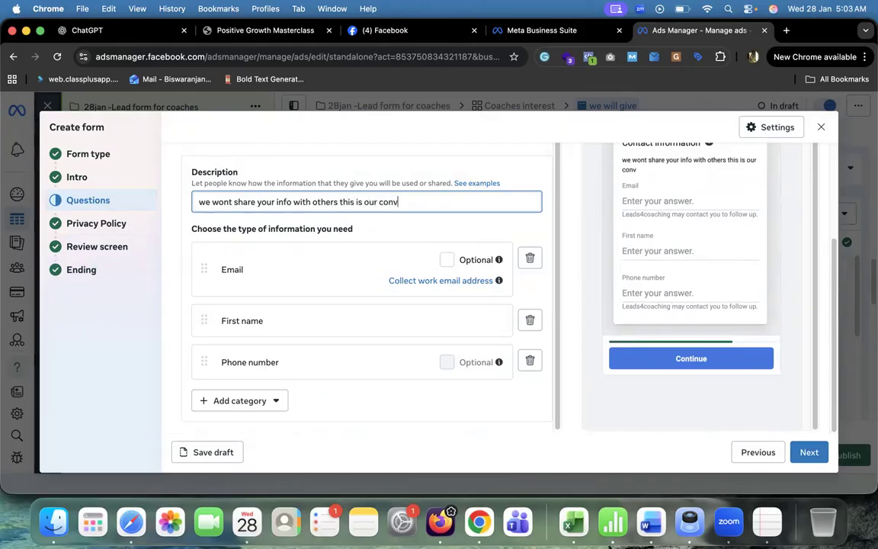
pyautogui.write('ers')
pyautogui.press('BackSpace')
pyautogui.press('BackSpace')
pyautogui.press('BackSpace')
pyautogui.press('BackSpace')
pyautogui.press('BackSpace')
pyautogui.press('BackSpace')
pyautogui.press('BackSpace')
pyautogui.write('pu')
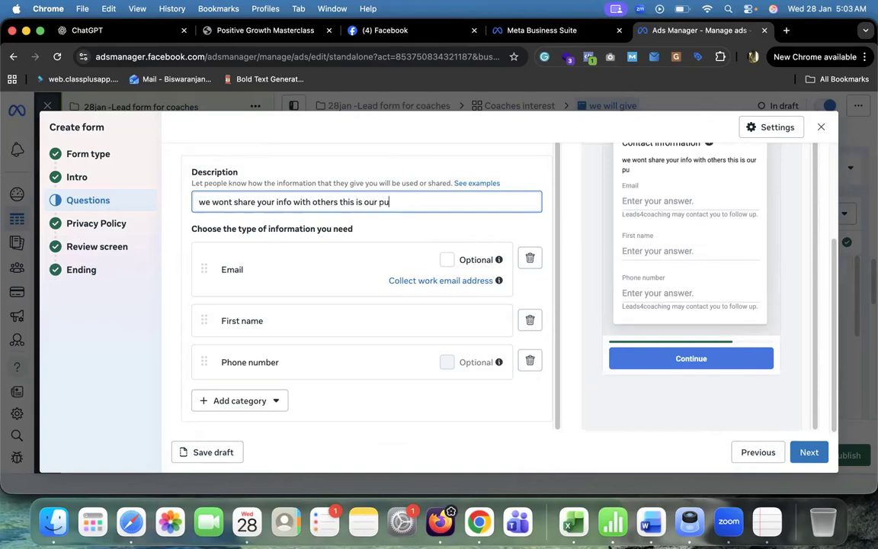
pyautogui.write('rpose only')
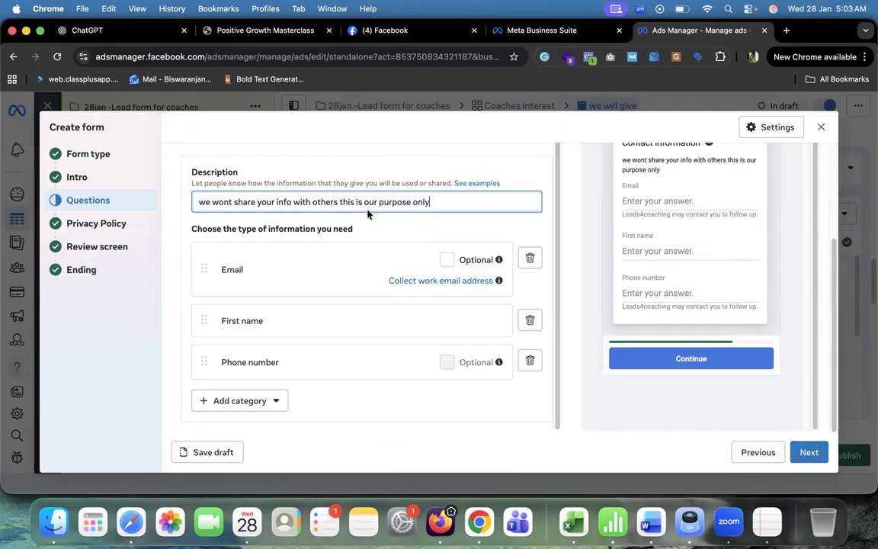
# Return to the Ending section and create the instant form
pyautogui.click(111, 308)
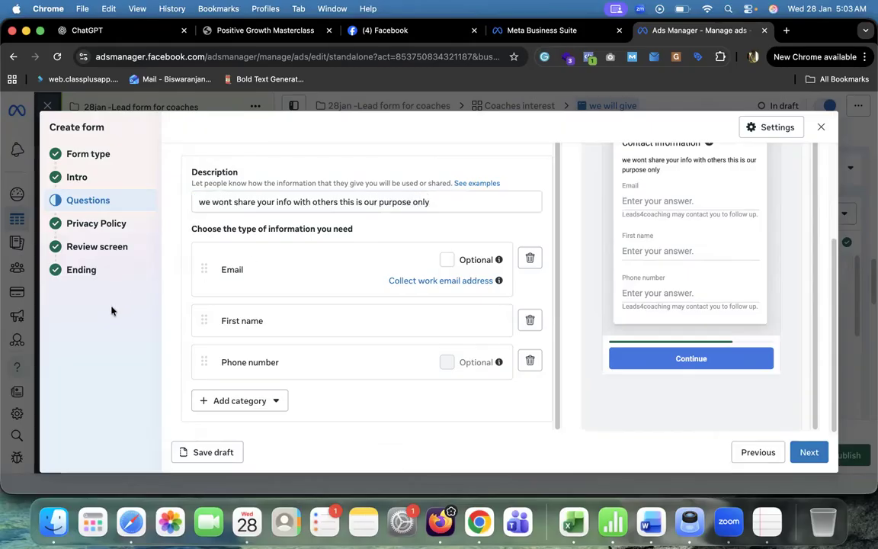
pyautogui.click(79, 270)
pyautogui.click(791, 451)
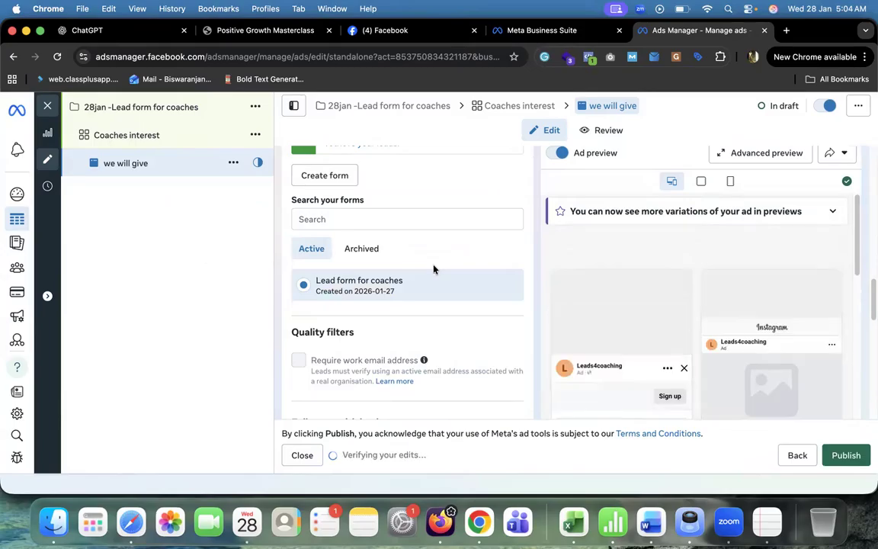
# Set up the ad creative as an image ad using the Leads4coaching page's 1290 x 1290 image
pyautogui.scroll(-1, 388, 259)
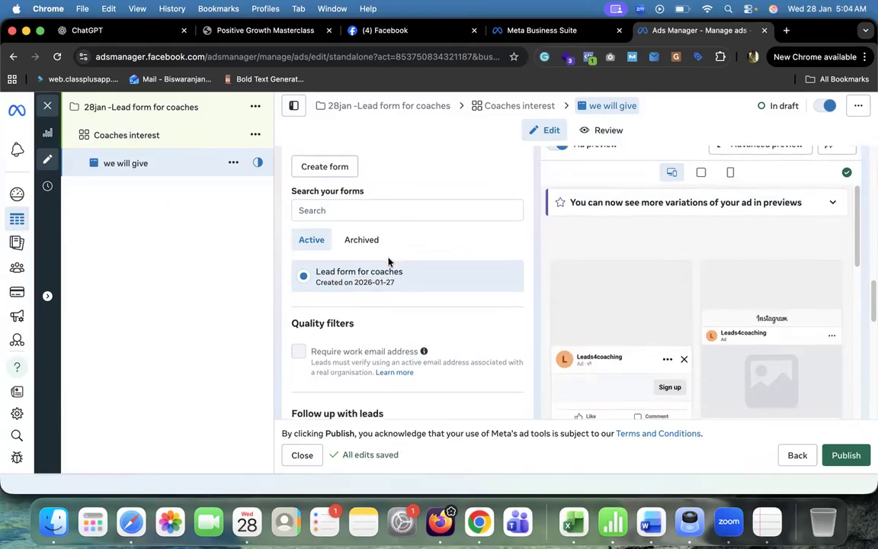
pyautogui.scroll(-1, 366, 259)
pyautogui.scroll(-2, 384, 261)
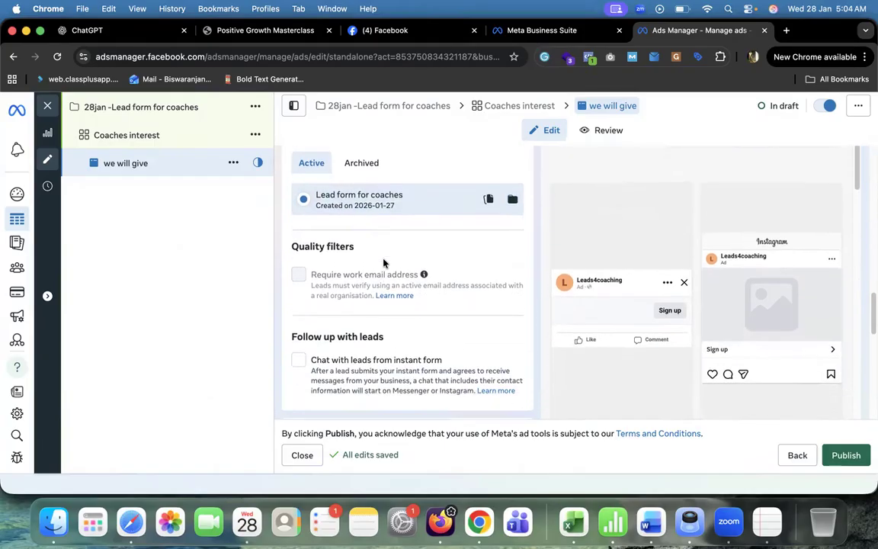
pyautogui.scroll(-3, 385, 262)
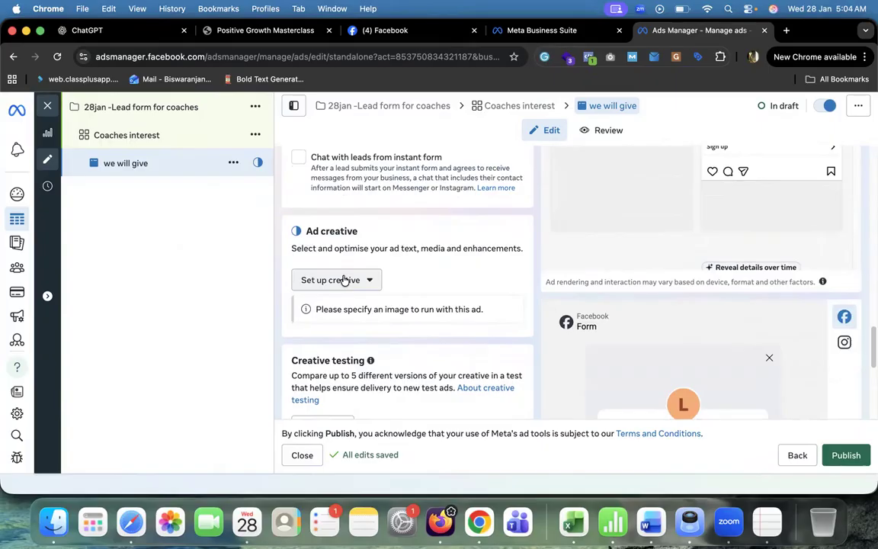
pyautogui.click(344, 280)
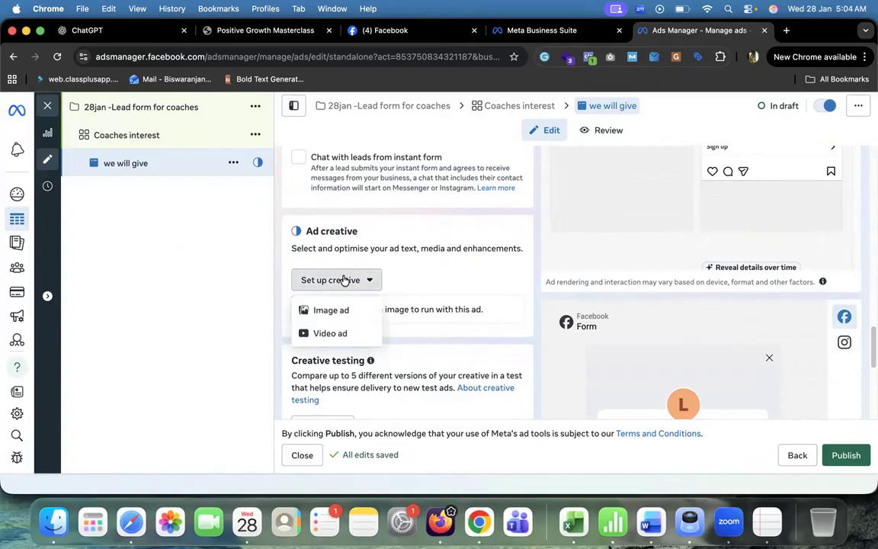
pyautogui.click(299, 312)
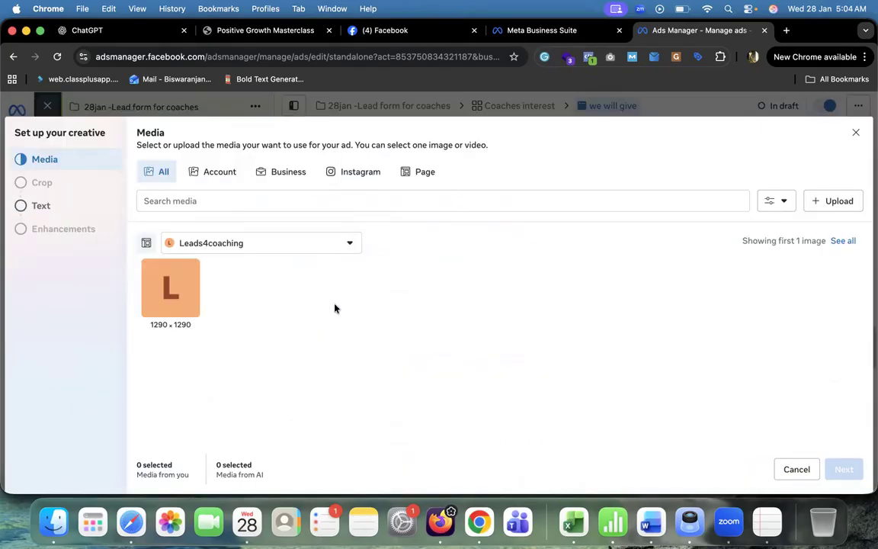
pyautogui.click(168, 288)
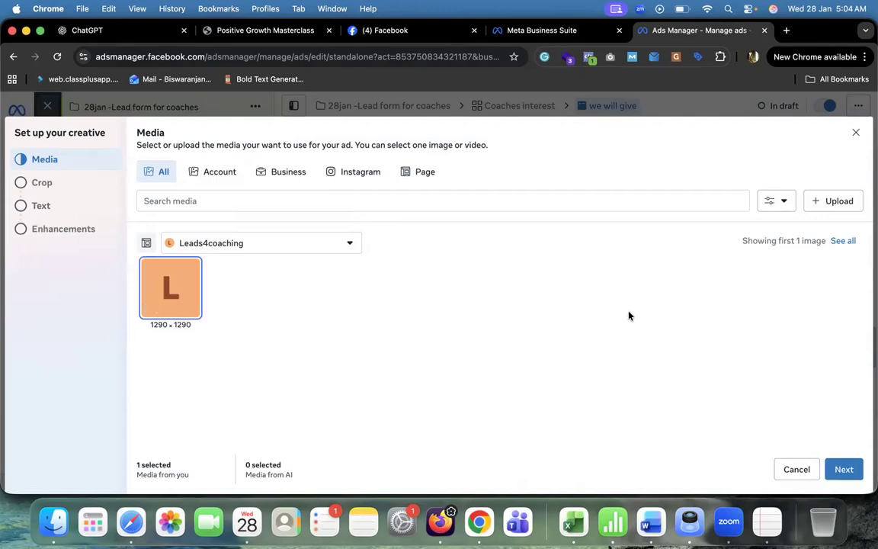
pyautogui.click(843, 469)
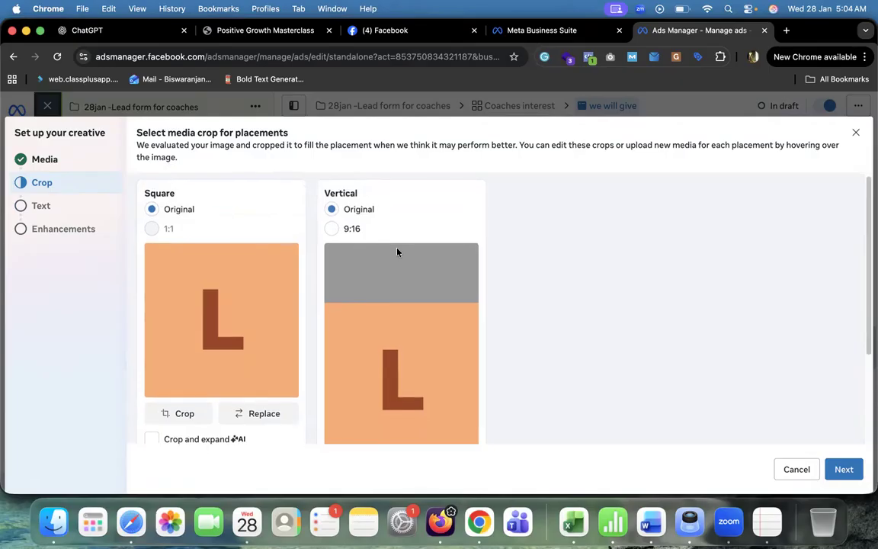
# Review the square and vertical placement crops, keep both as Original, and continue to the ad text
pyautogui.scroll(-2, 392, 268)
pyautogui.scroll(2, 385, 259)
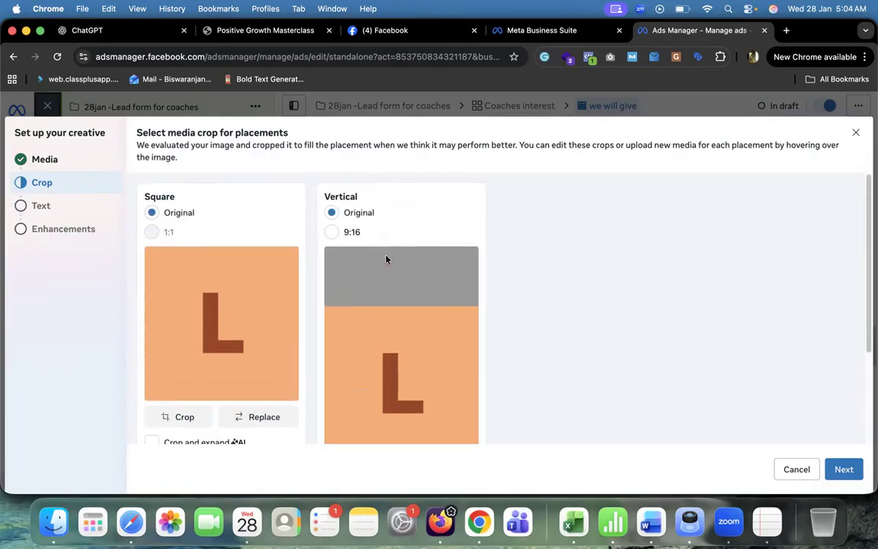
pyautogui.scroll(-4, 439, 289)
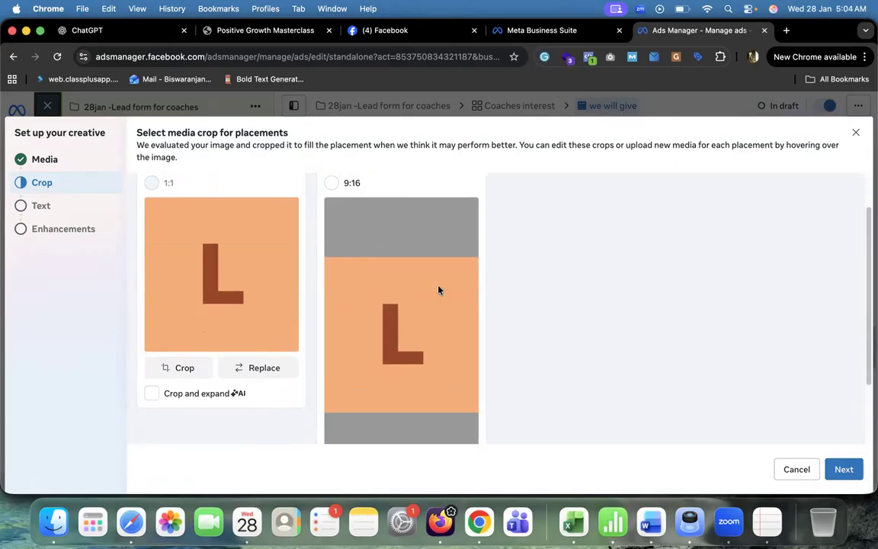
pyautogui.click(843, 468)
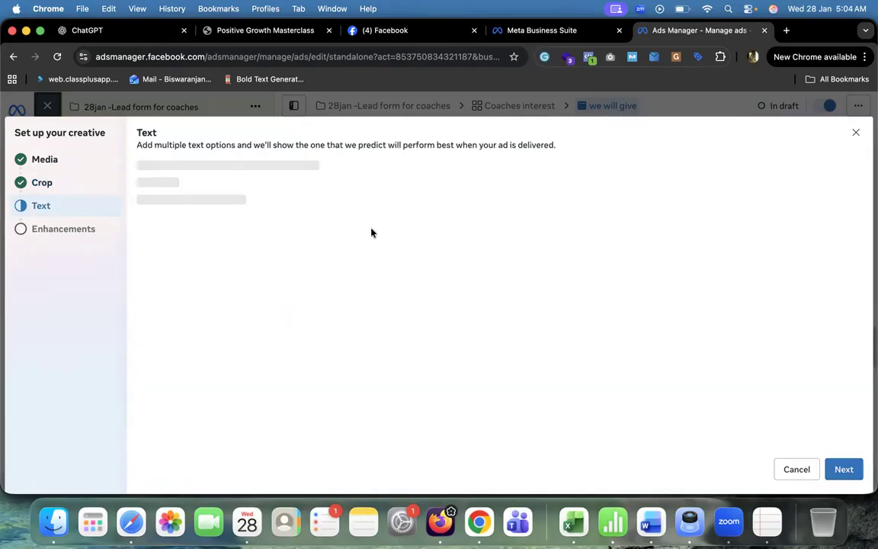
# Set the ad's primary text to "test" and its headline to "test"
pyautogui.click(206, 190)
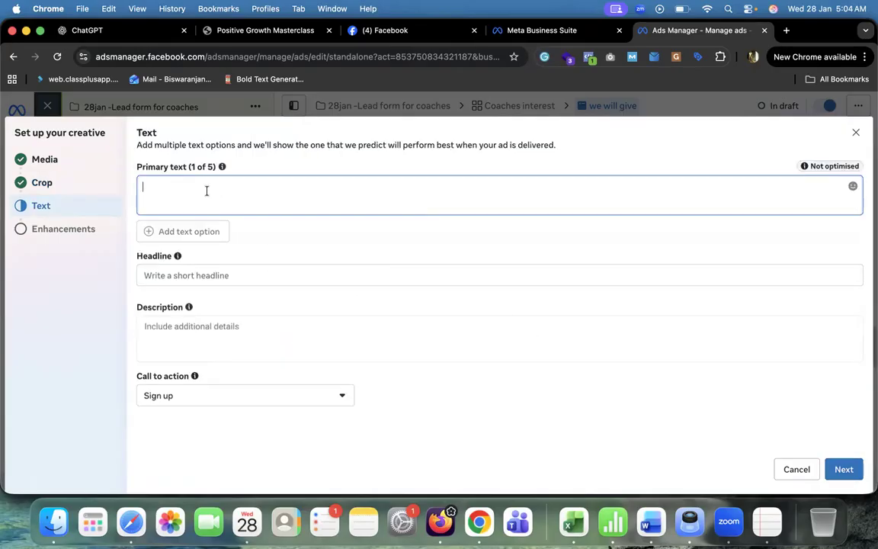
pyautogui.write('test')
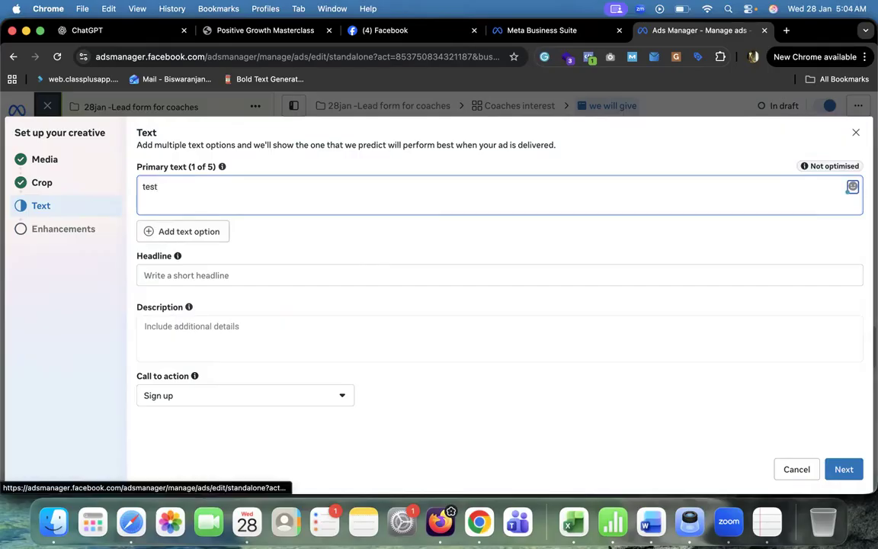
pyautogui.click(212, 275)
pyautogui.write('test')
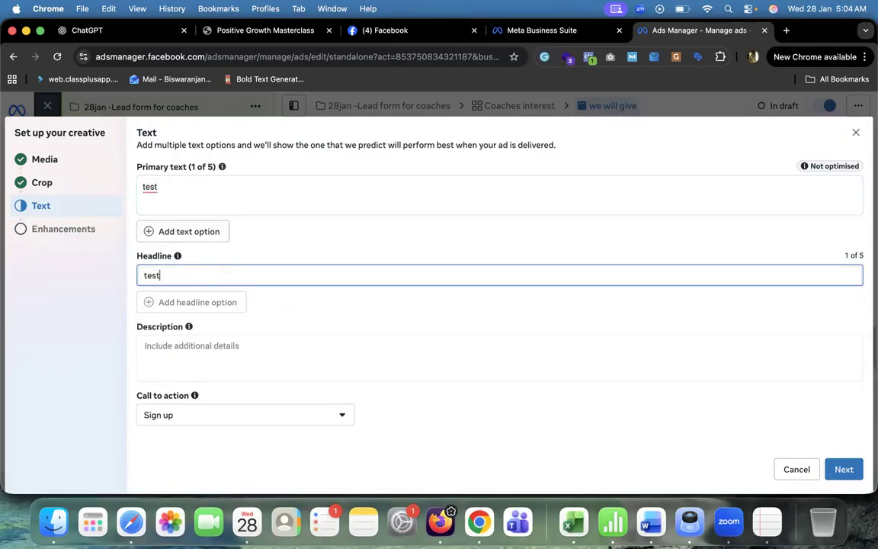
# Set the ad's description to "test" and its call to action to Learn more
pyautogui.click(200, 349)
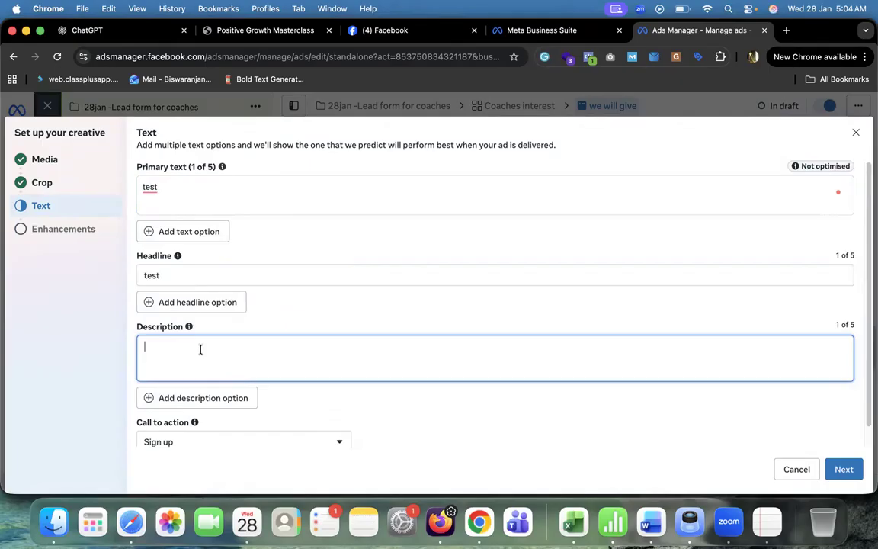
pyautogui.write('test')
pyautogui.scroll(-1, 221, 352)
pyautogui.click(227, 423)
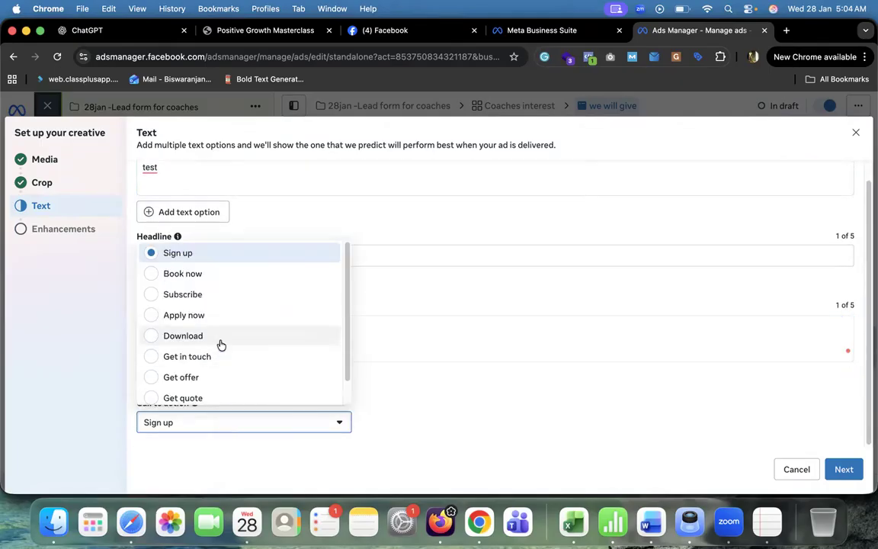
pyautogui.scroll(-1, 206, 337)
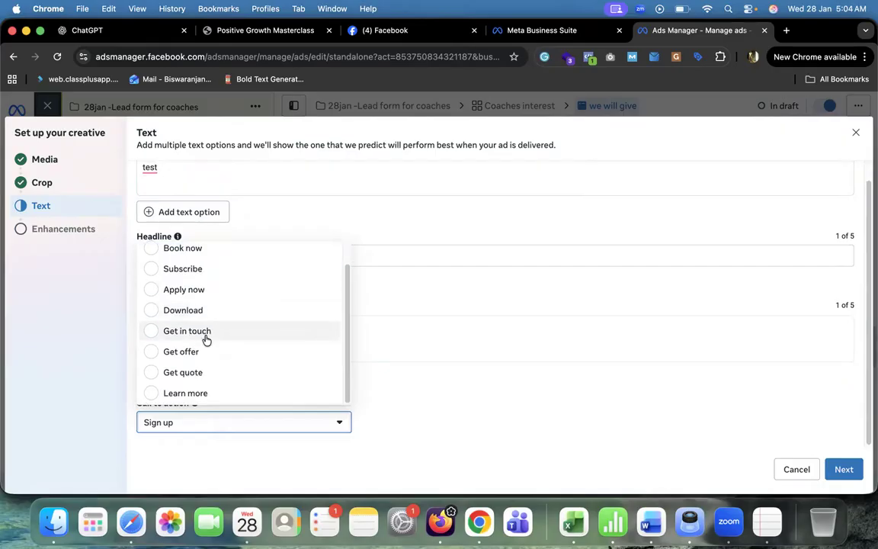
pyautogui.click(197, 394)
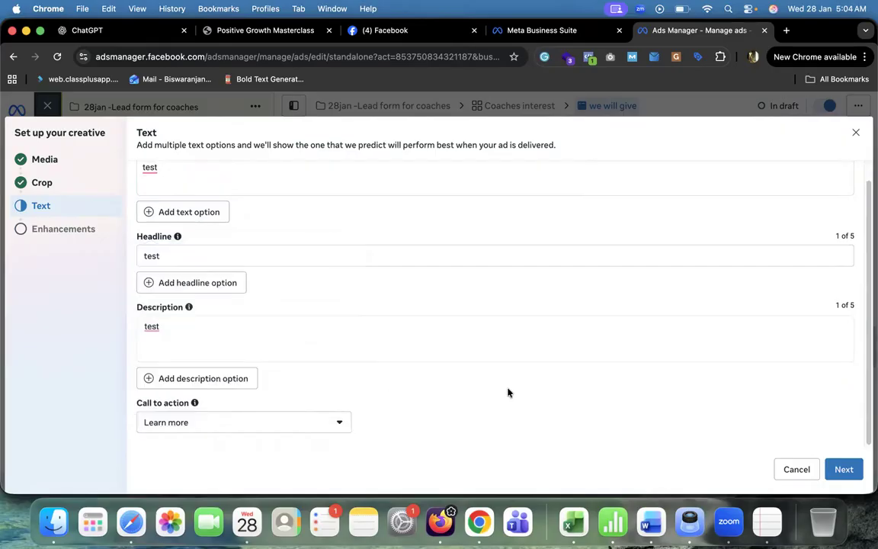
# Continue to the Advantage+ creative enhancements, look through those for review without changing any, and finish the creative setup
pyautogui.click(836, 468)
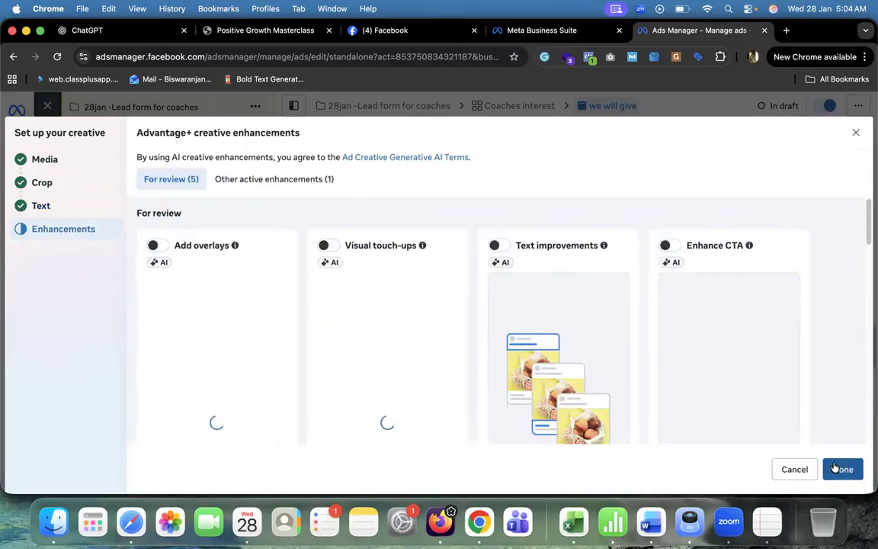
pyautogui.scroll(-3, 476, 354)
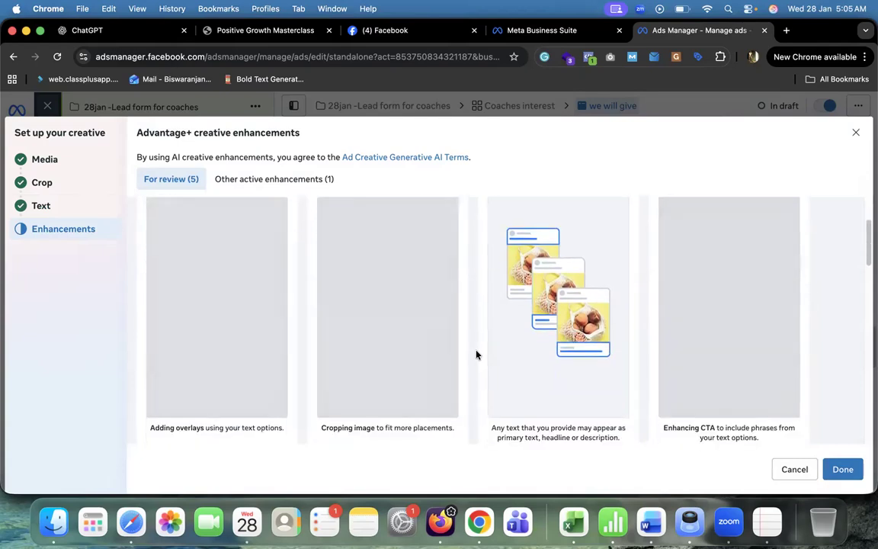
pyautogui.scroll(-3, 476, 354)
pyautogui.click(842, 469)
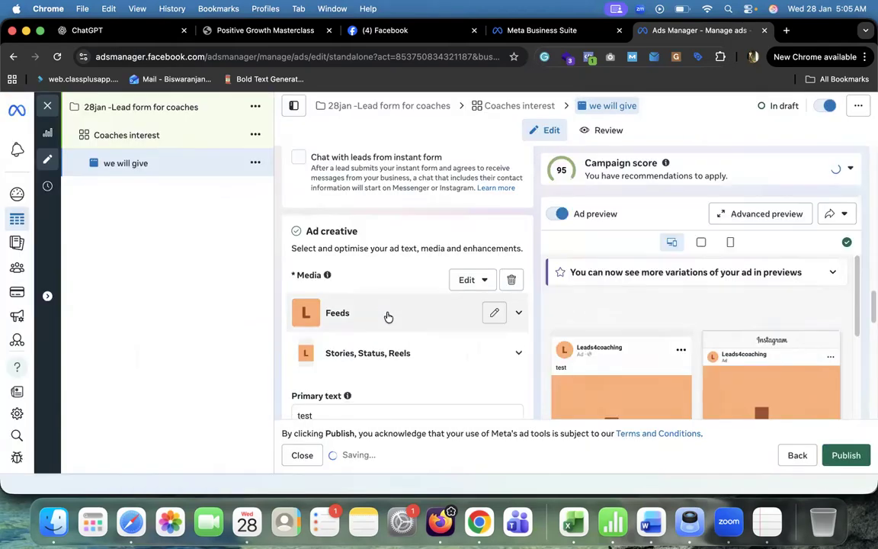
# Turn on Website events in the ad's Tracking settings to inspect the pixel, and turn it off again
pyautogui.scroll(-5, 373, 320)
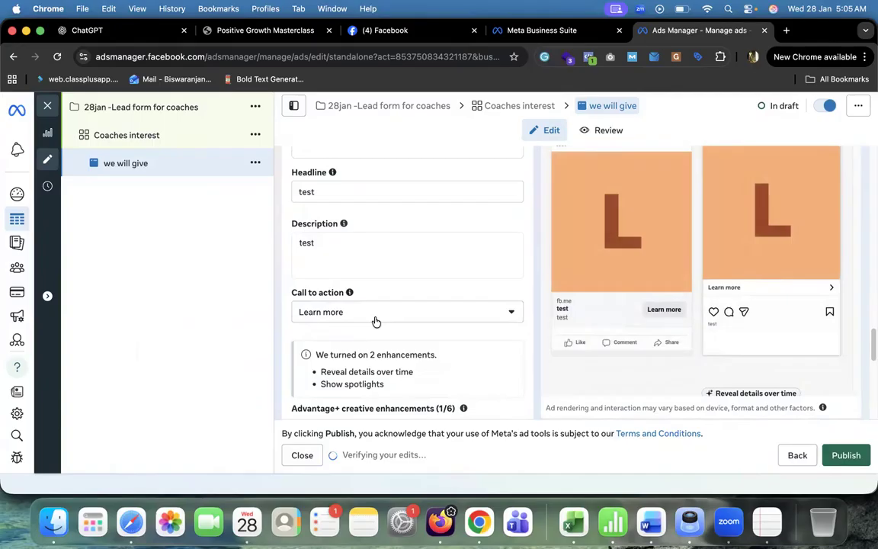
pyautogui.scroll(-10, 374, 312)
pyautogui.scroll(1, 393, 297)
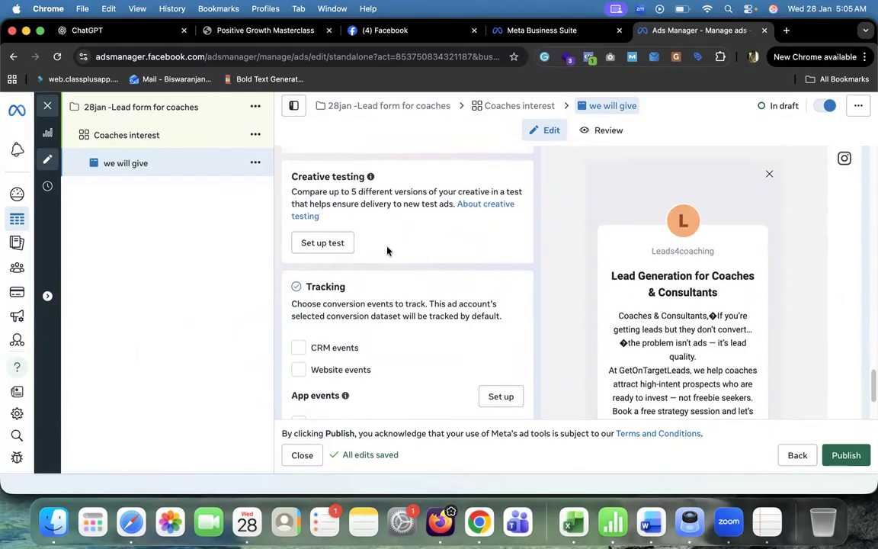
pyautogui.scroll(-1, 386, 244)
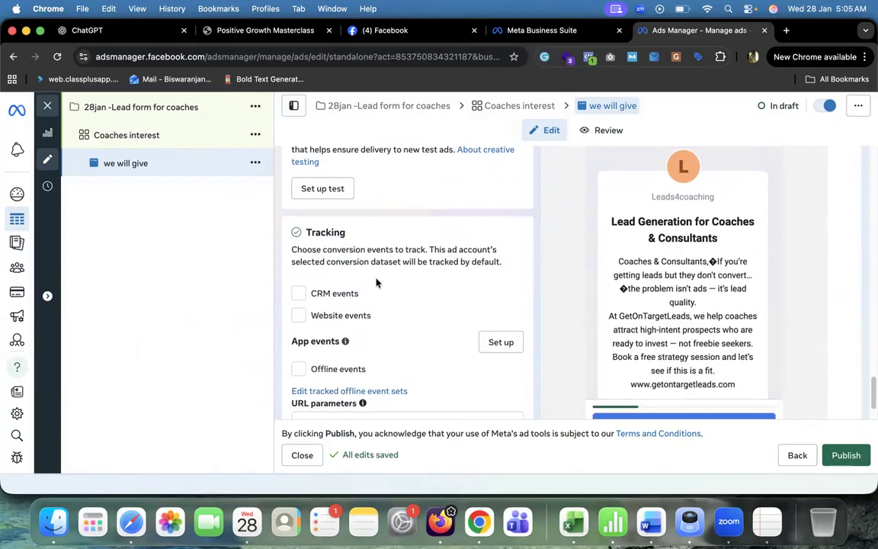
pyautogui.click(303, 317)
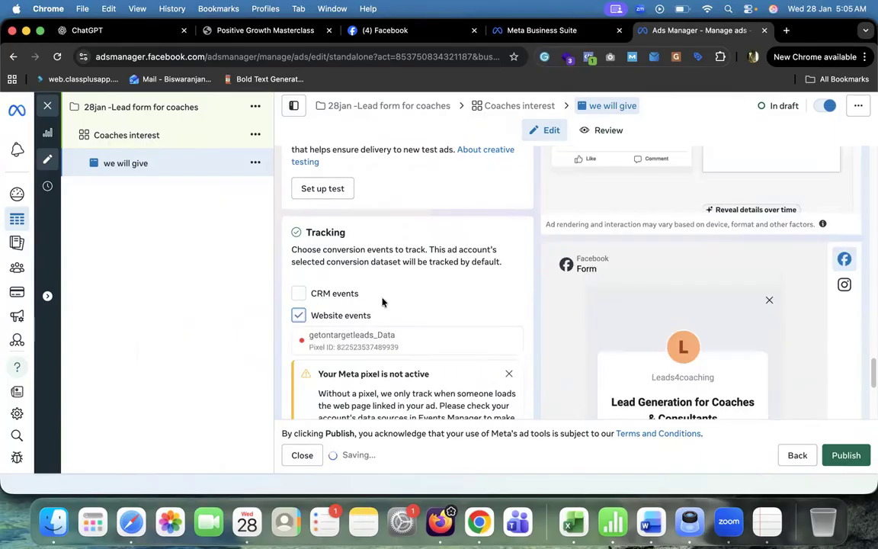
pyautogui.click(303, 318)
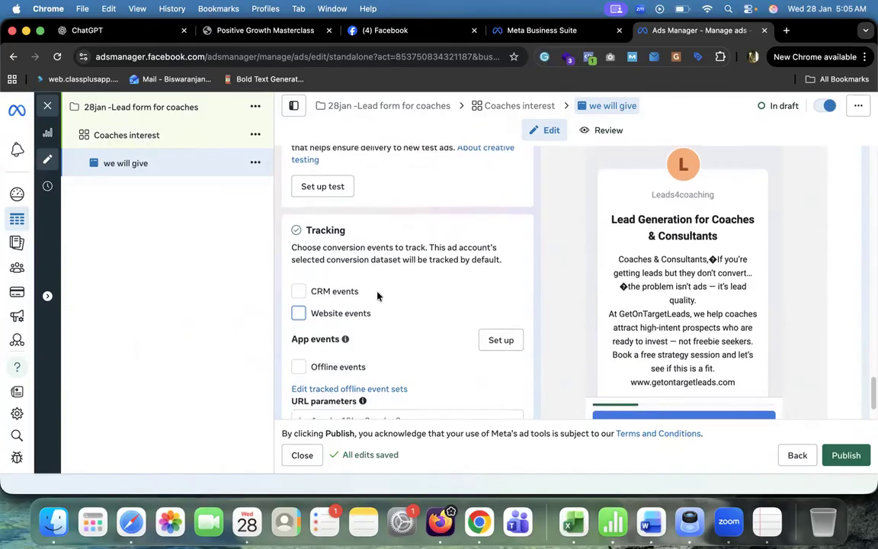
# Try to publish the ad, and dismiss the payment setup without adding a payment method
pyautogui.scroll(-3, 377, 296)
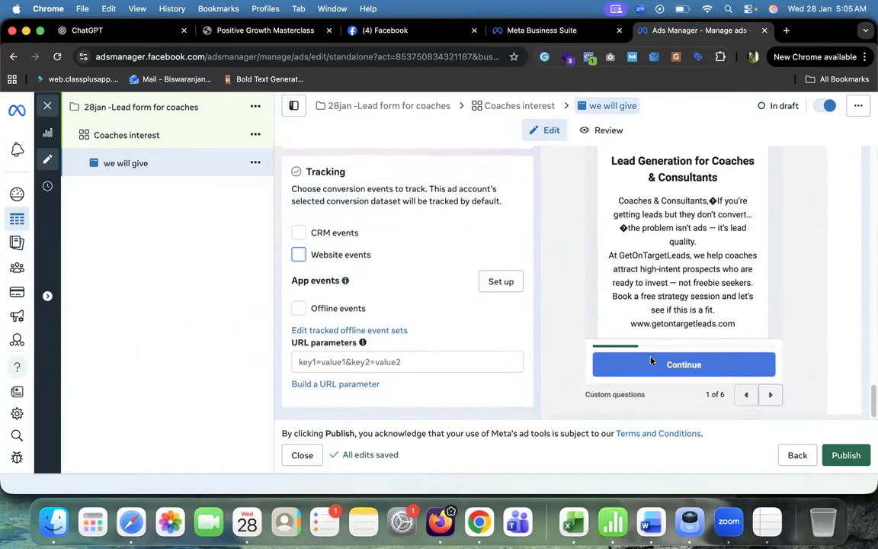
pyautogui.click(844, 456)
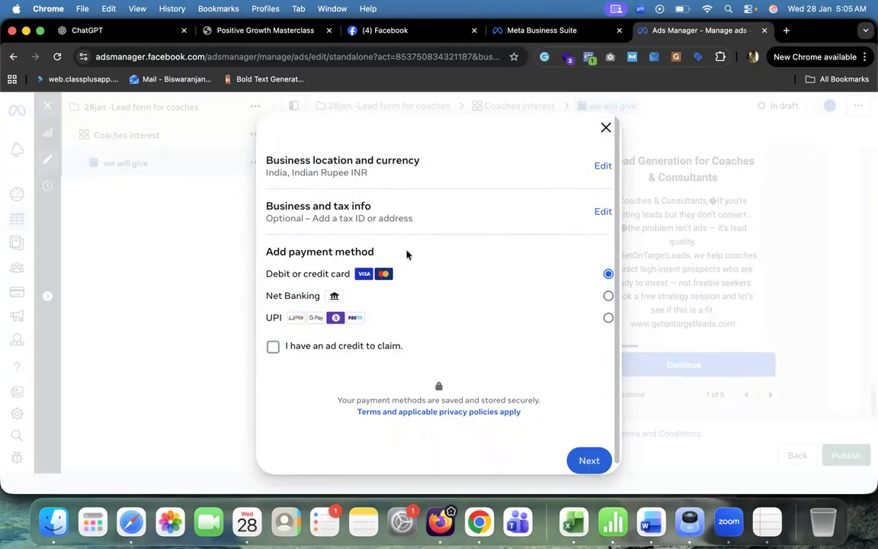
pyautogui.click(605, 130)
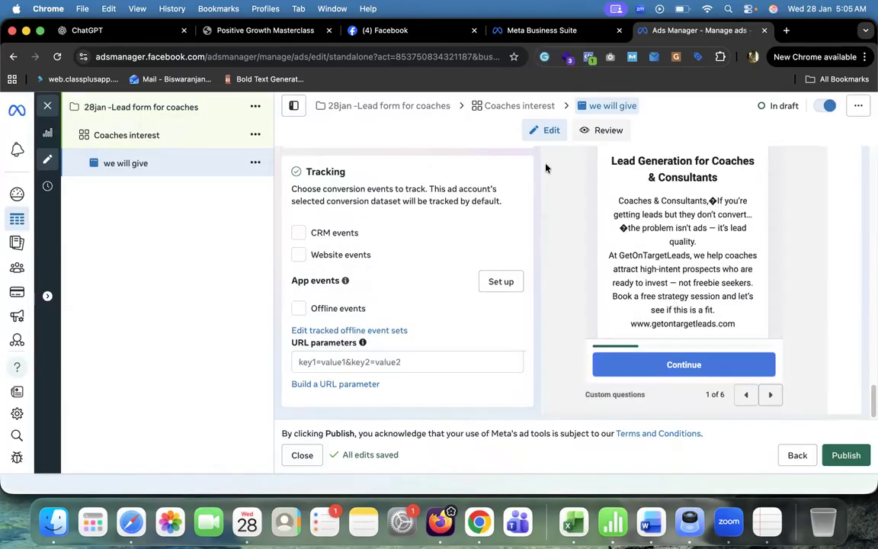